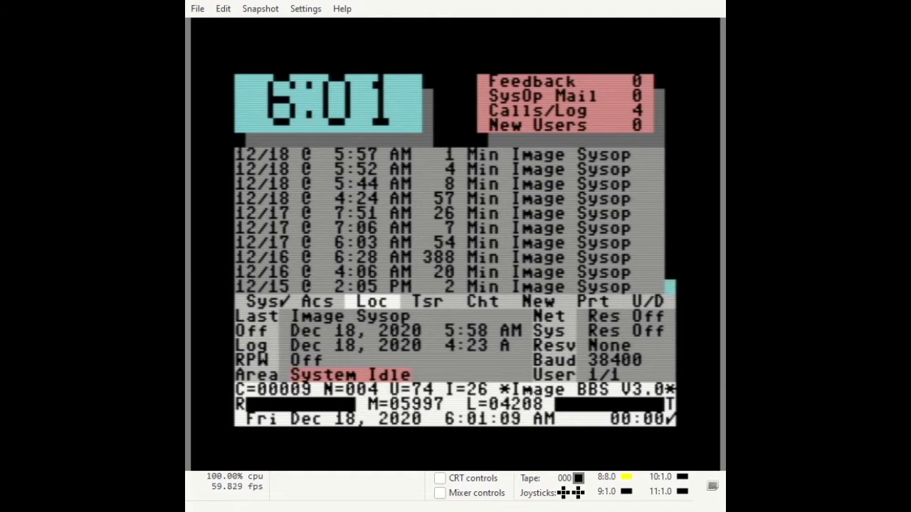
Log in locally with Instant Login as the SysOp on account 1
key(F1)
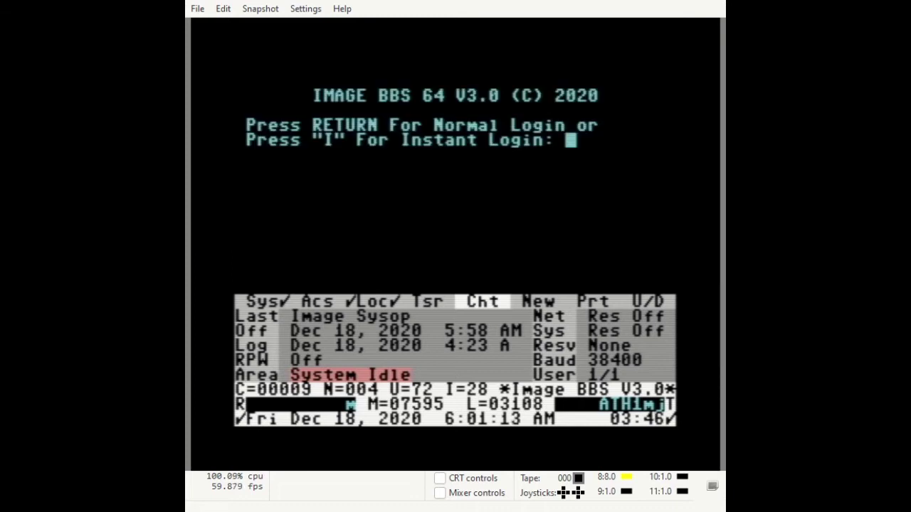
key(i)
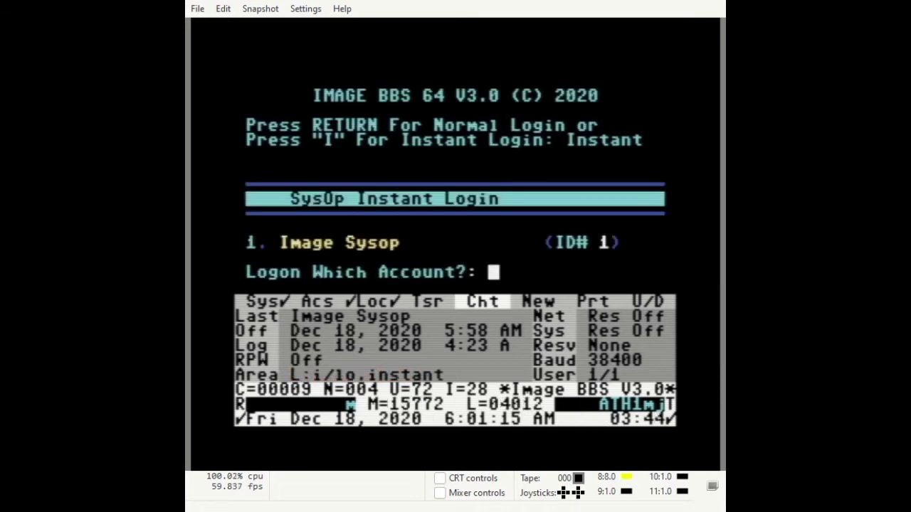
text(1)
key(Return)
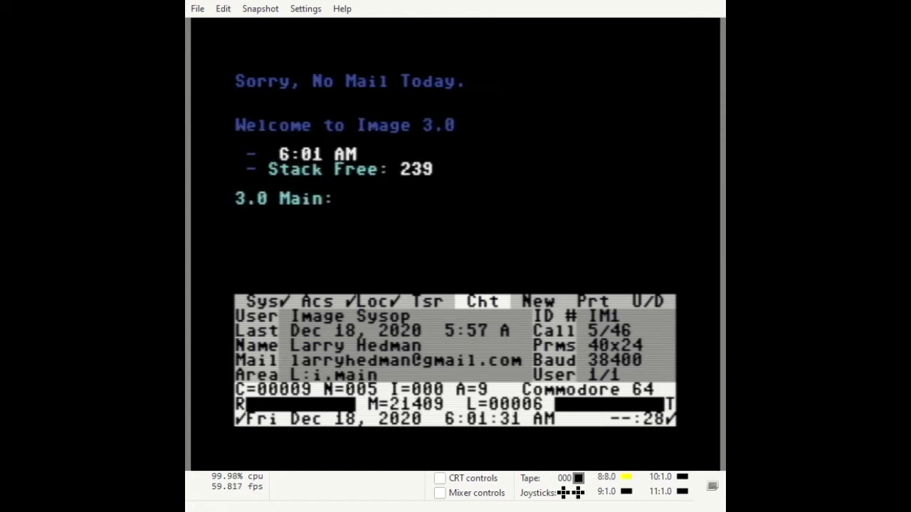
Clear the status panel and load the NM/utils module from class 3
key(F7)
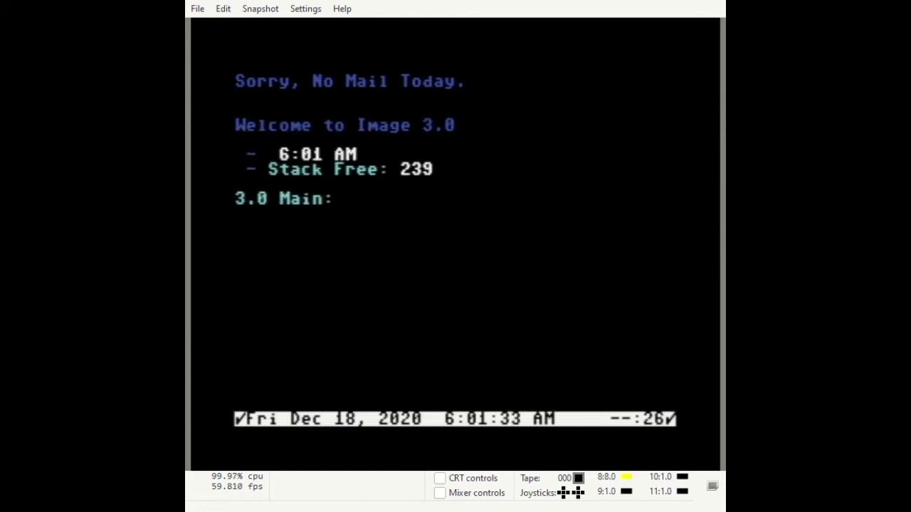
text(R)
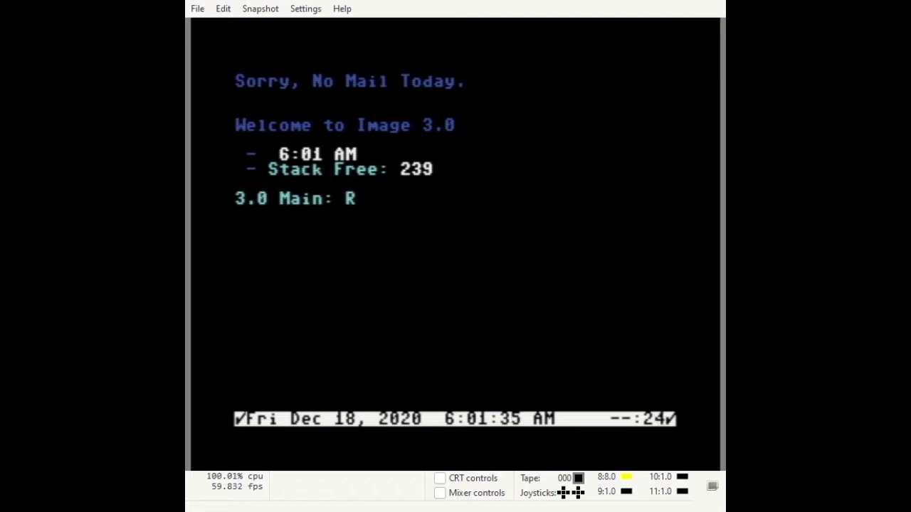
key(Return)
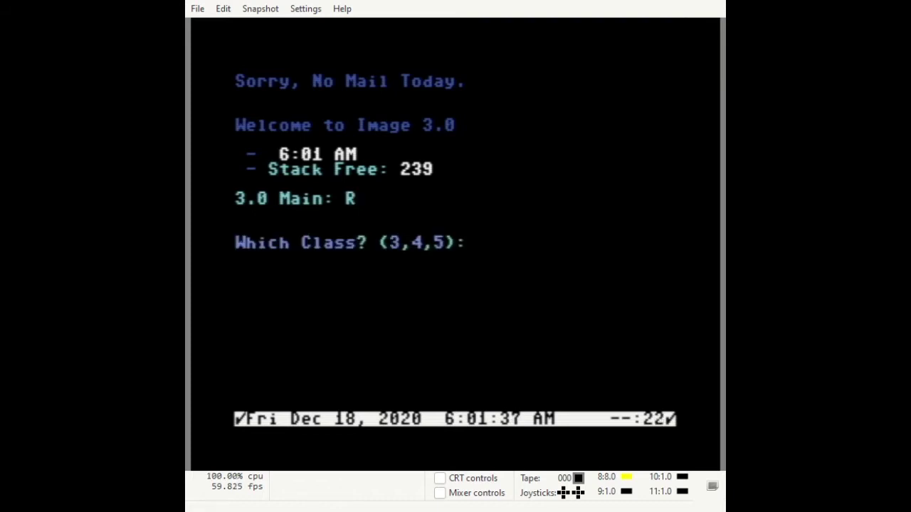
text(3)
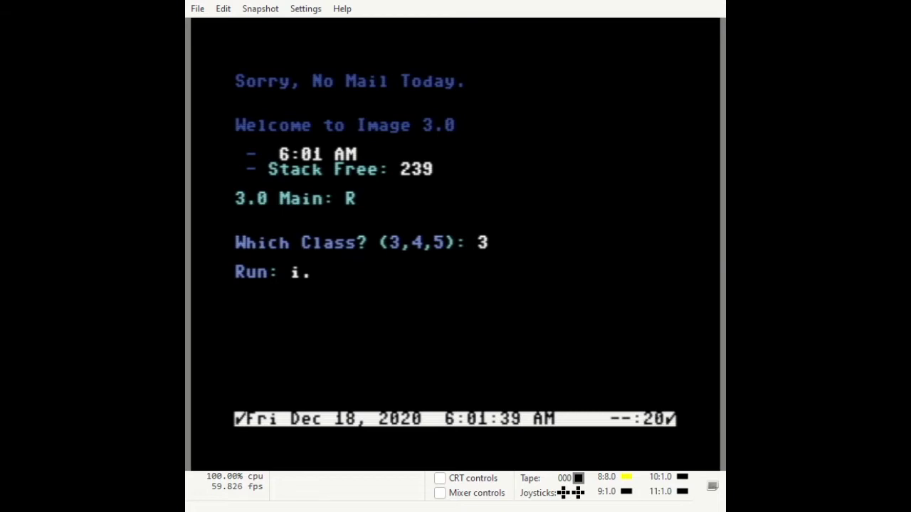
text(N)
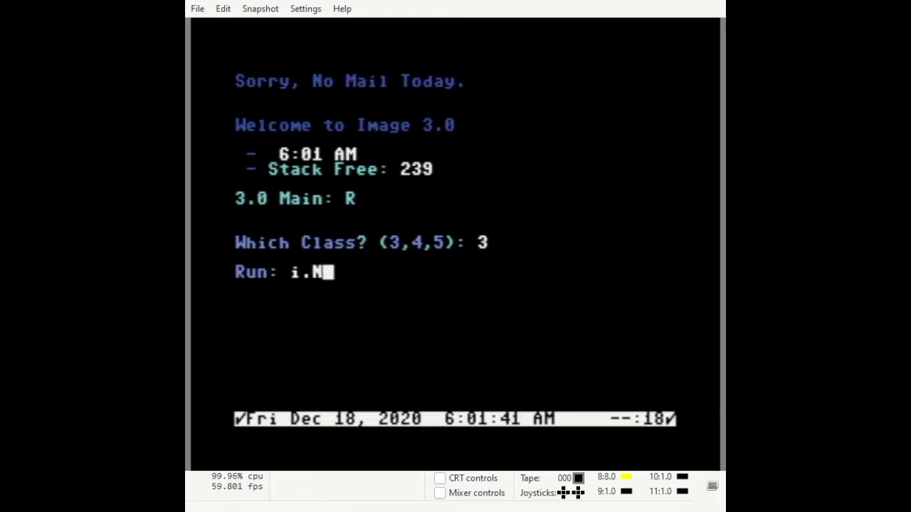
text(M/)
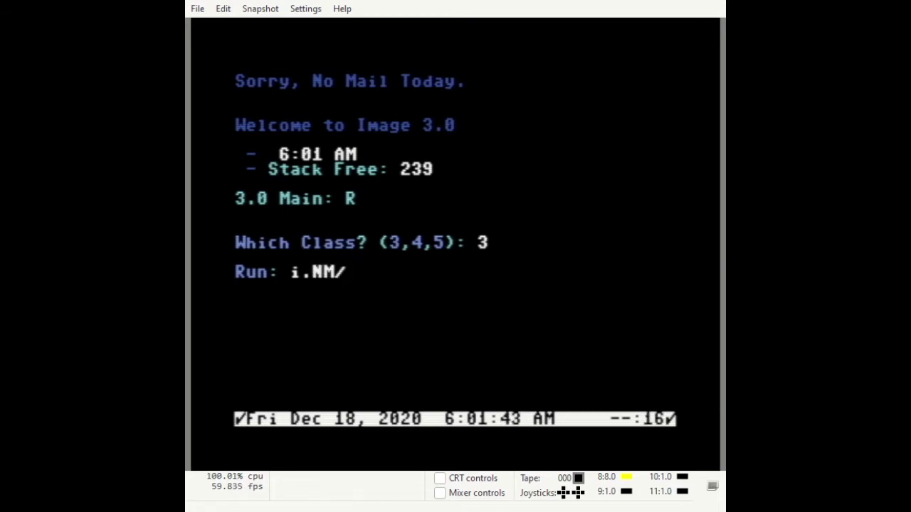
text(utils)
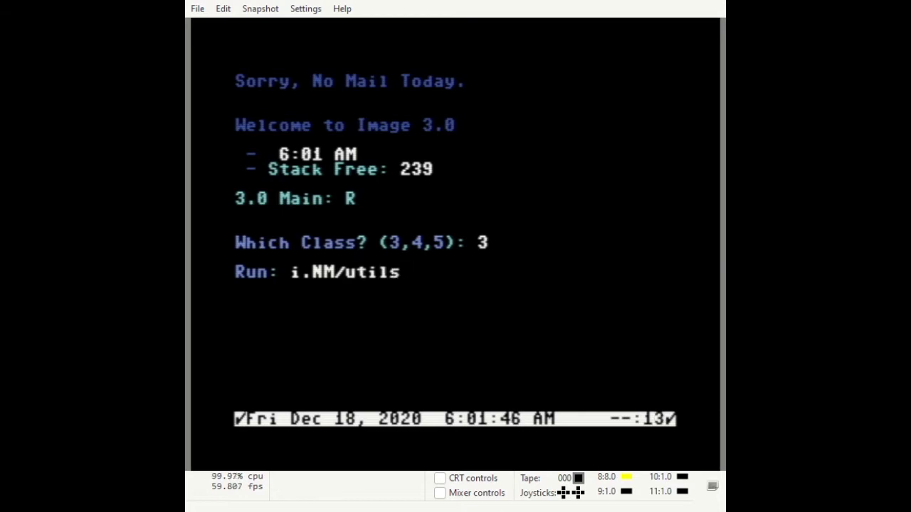
key(Return)
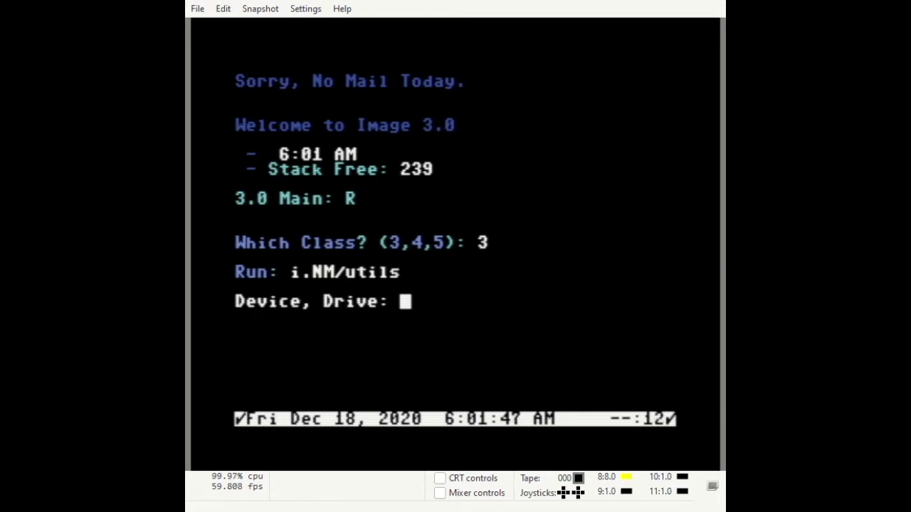
Enter drive device 5 and value 0, then agree to create a network
text(5)
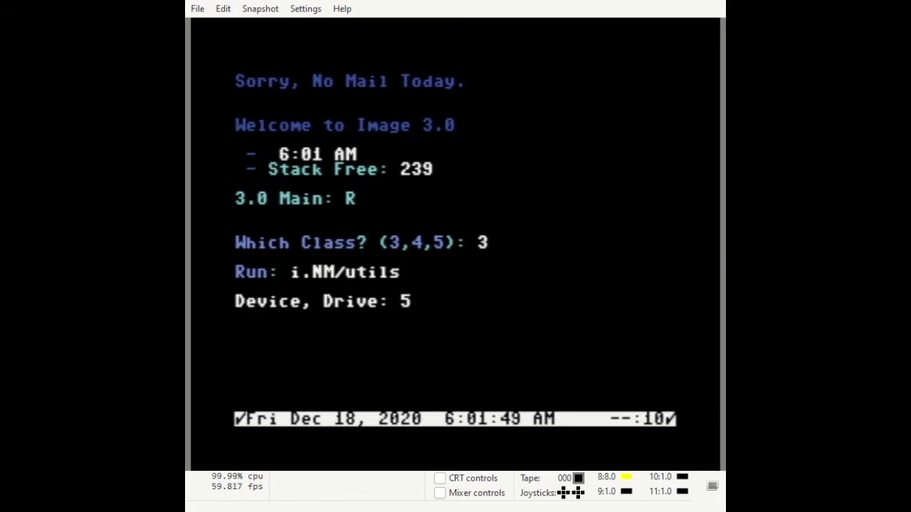
key(Return)
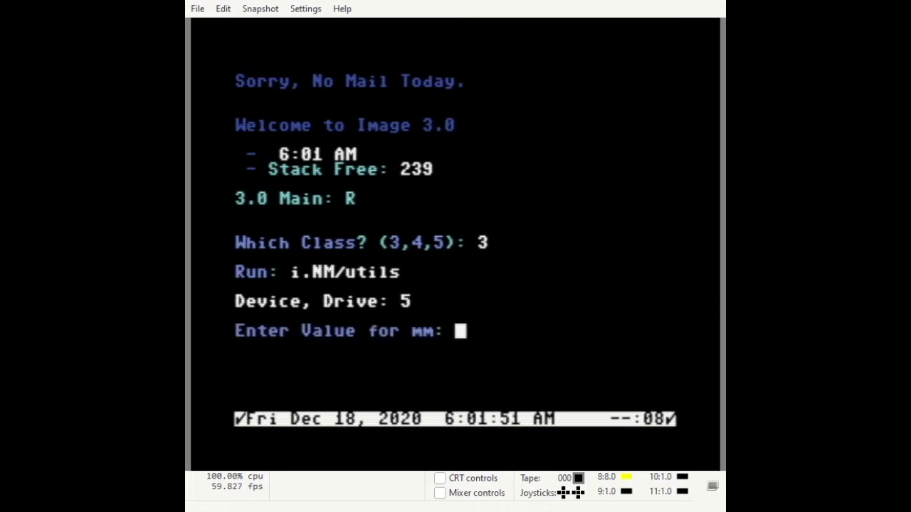
text(0)
key(Return)
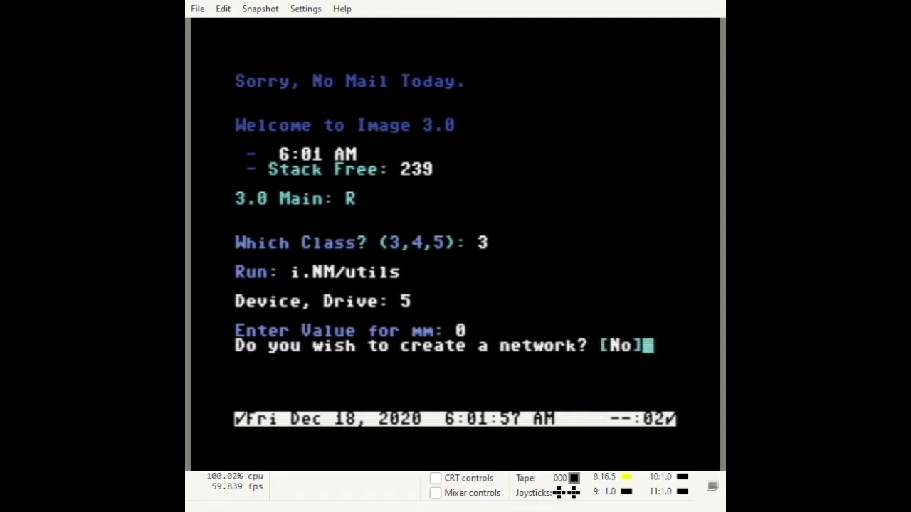
key(y)
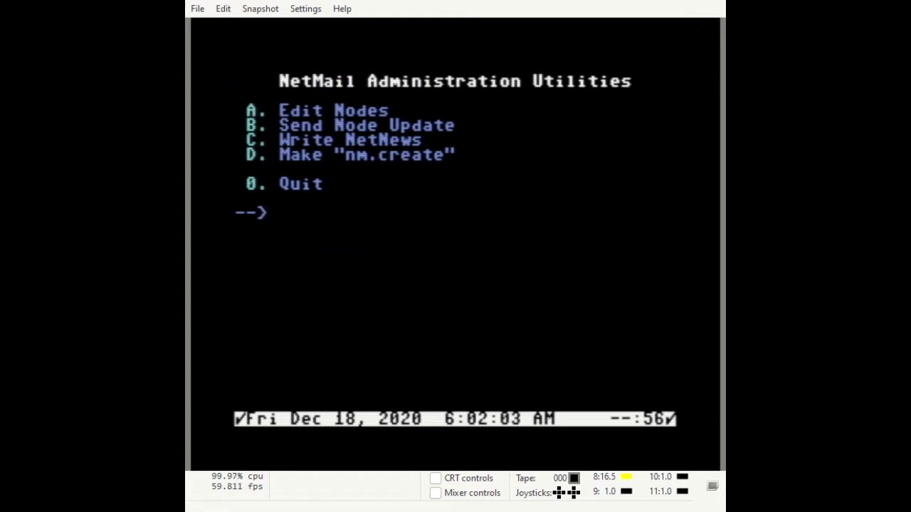
Add node 2 to the node list with a ten-digit phone number and ID IM2
key(a)
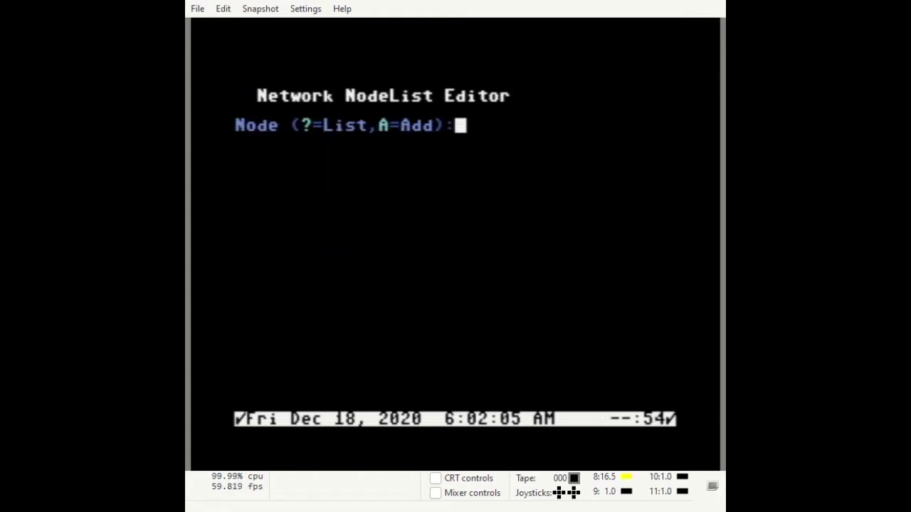
text(A)
key(Return)
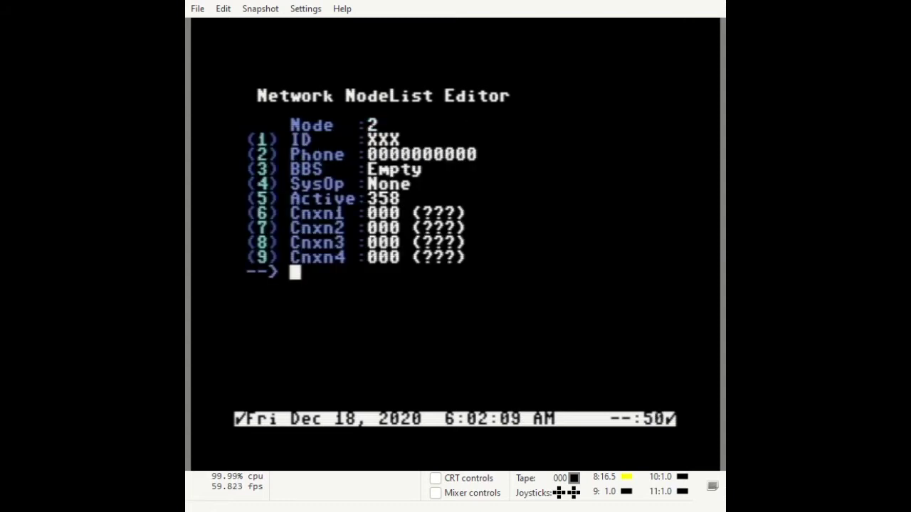
text(2)
key(Return)
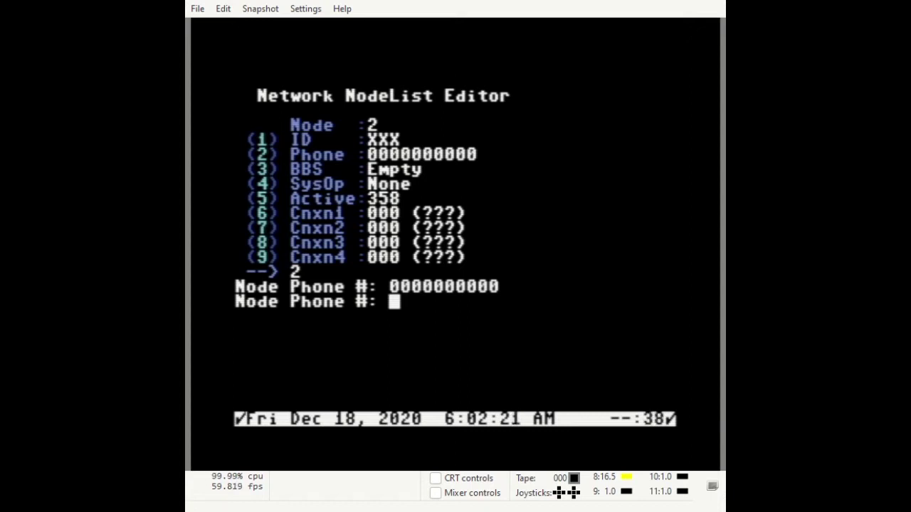
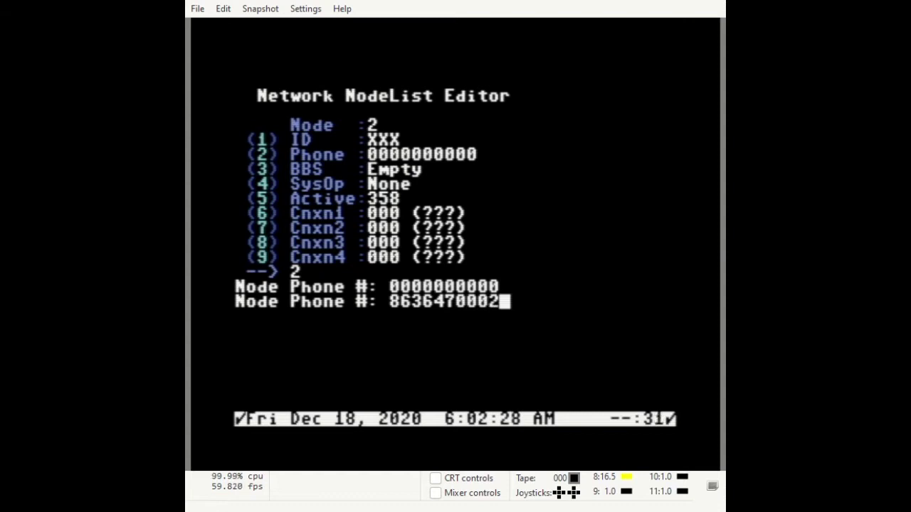
key(Return)
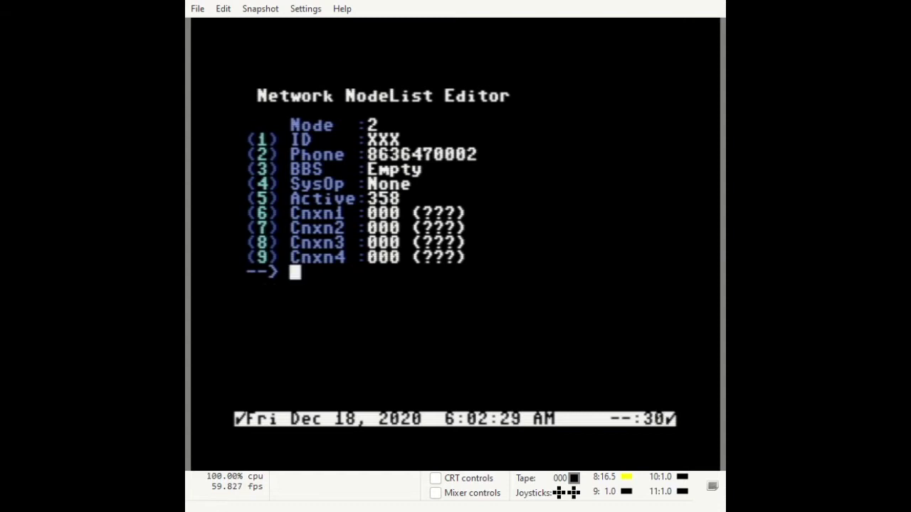
text(1)
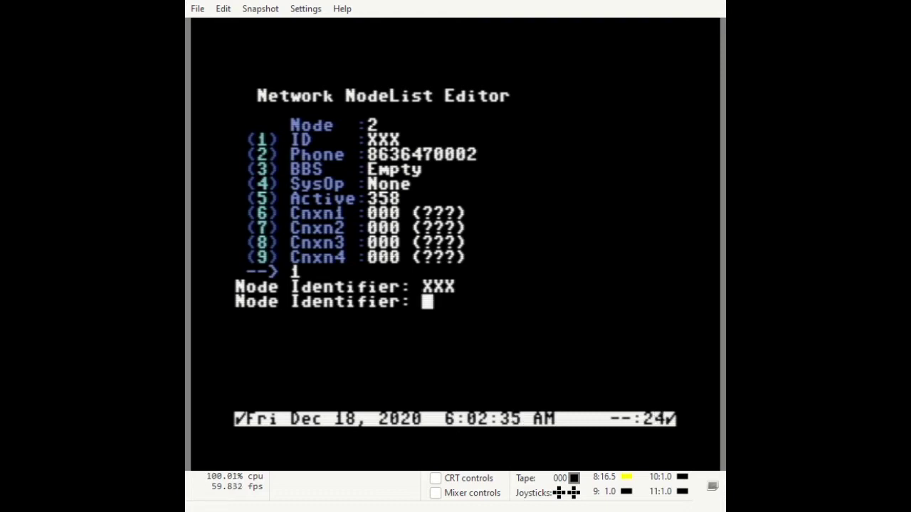
text(IM)
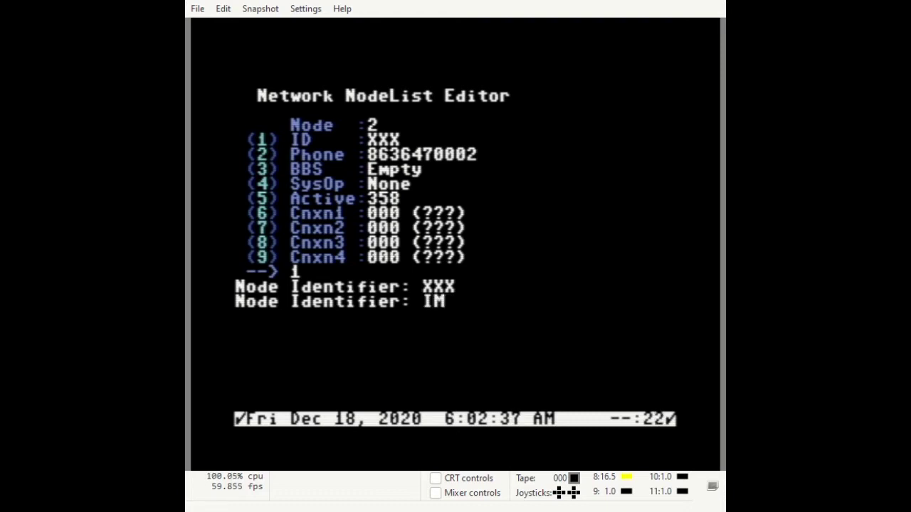
text(2)
key(Return)
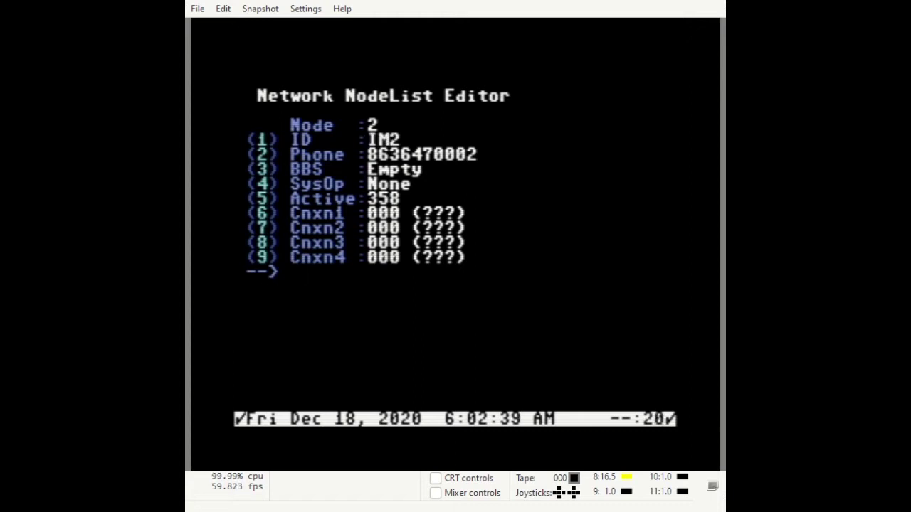
Give node 2 the BBS name 'Image 3.0 Test2' and the sysop's handle
key(3)
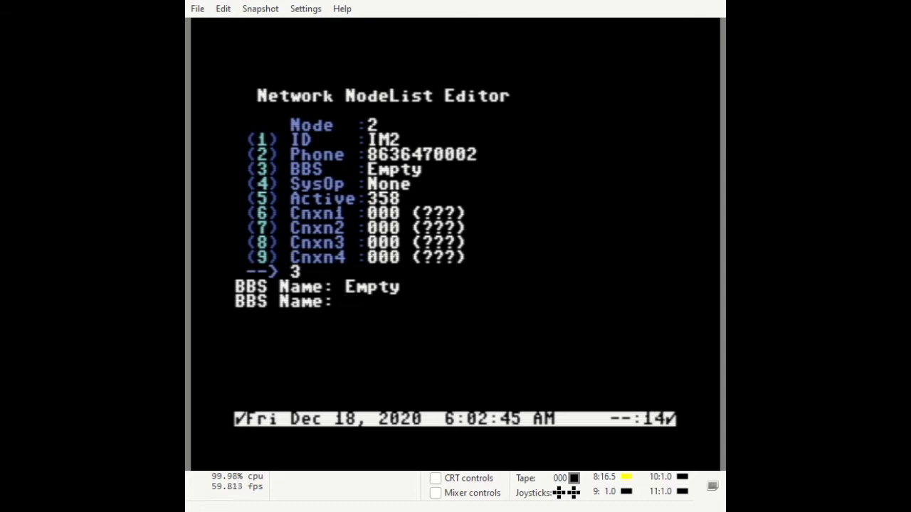
text(Im)
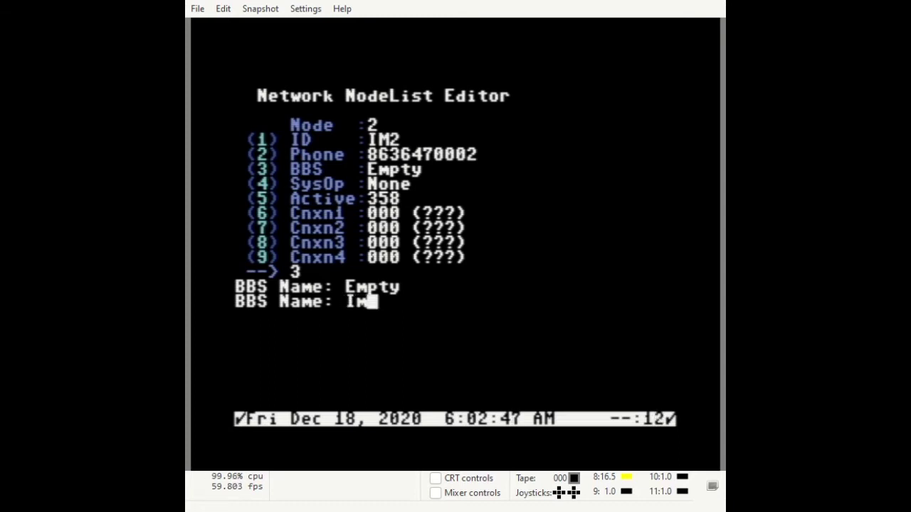
text(age )
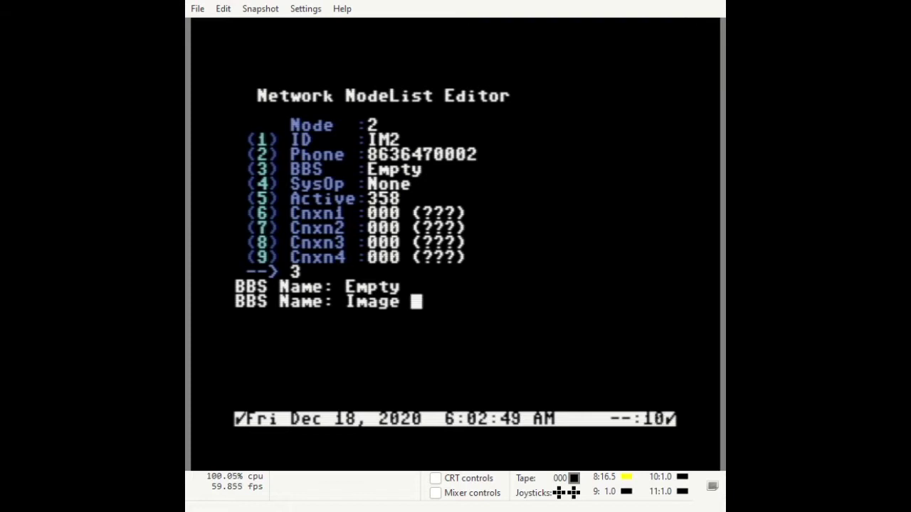
text(3.0 )
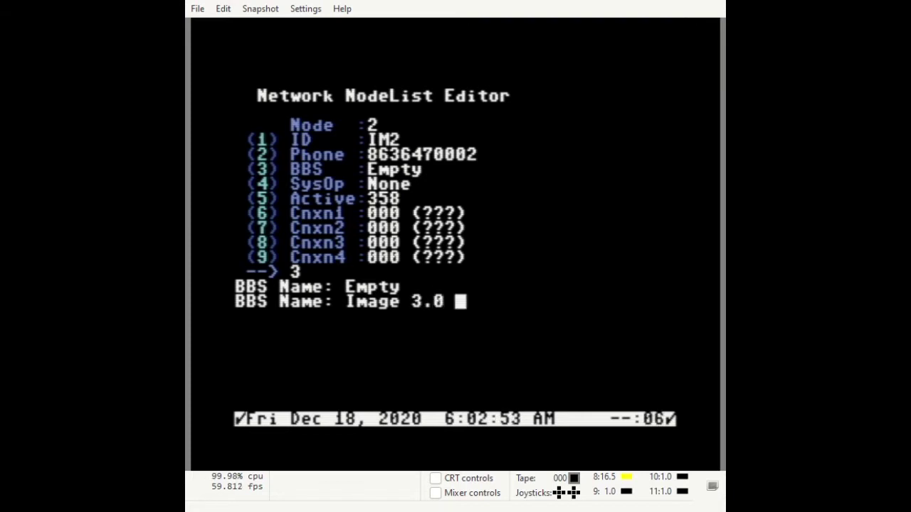
text(T)
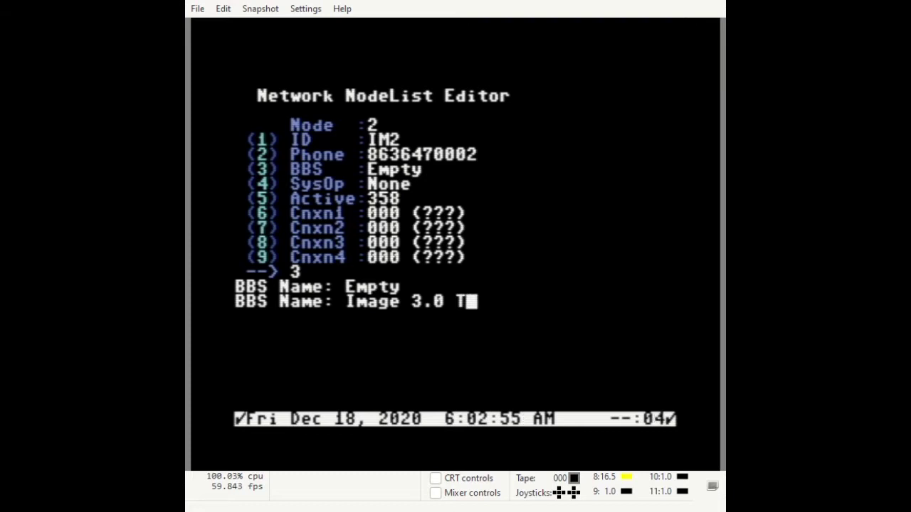
text(est2)
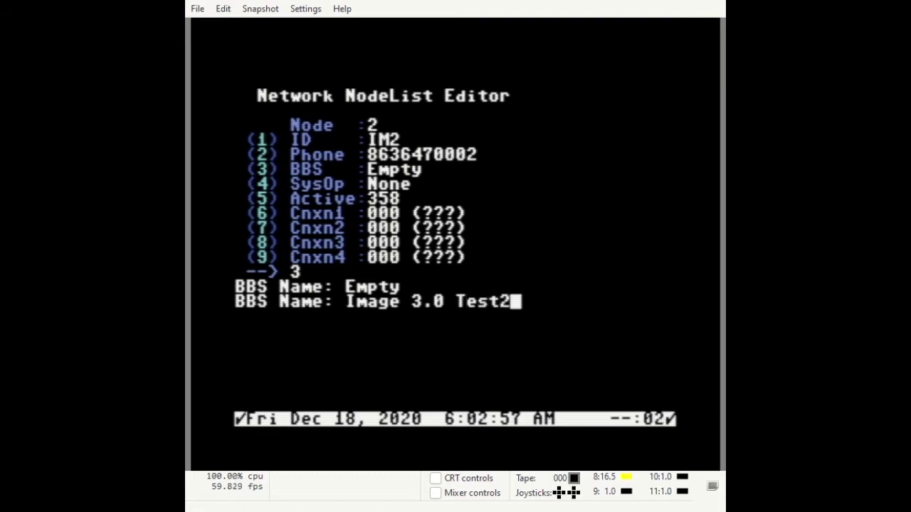
key(Return)
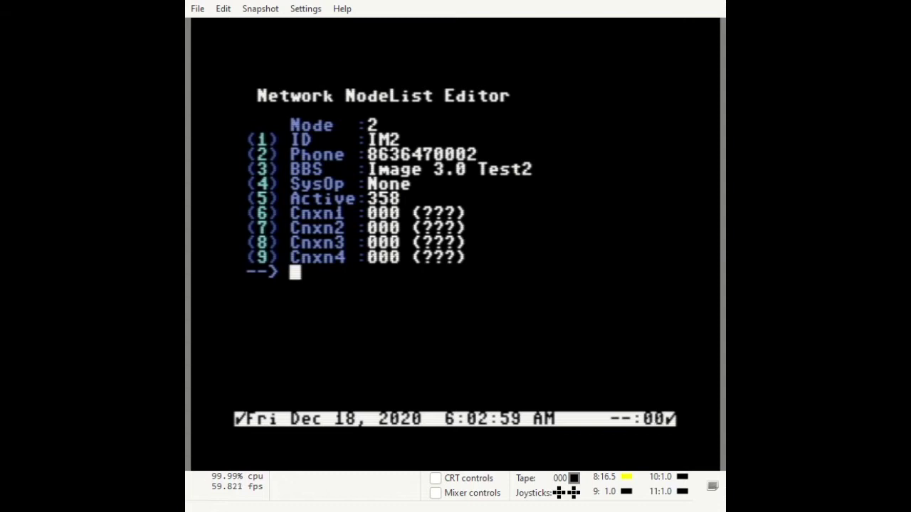
key(4)
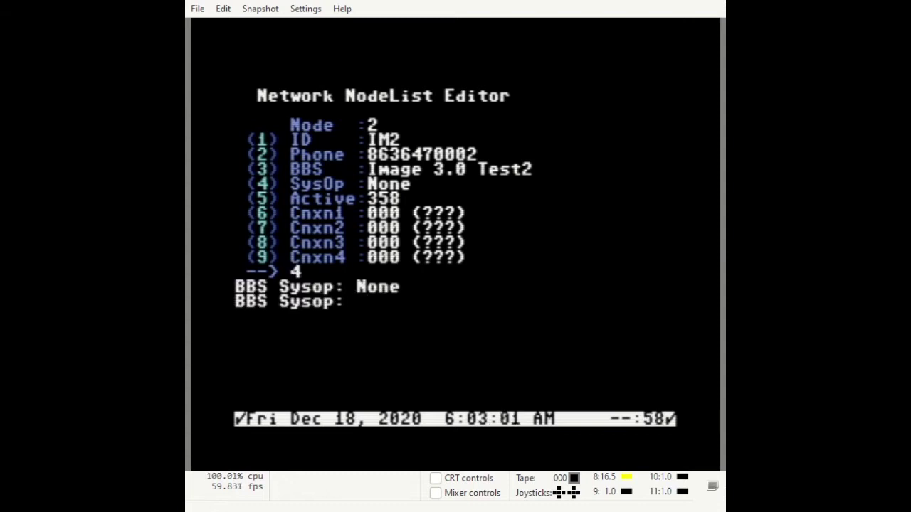
text(X-TEC)
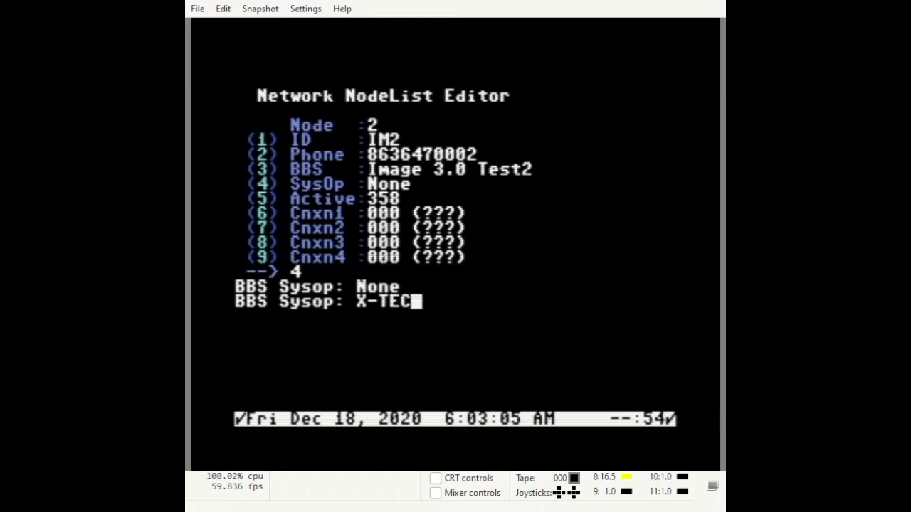
key(Return)
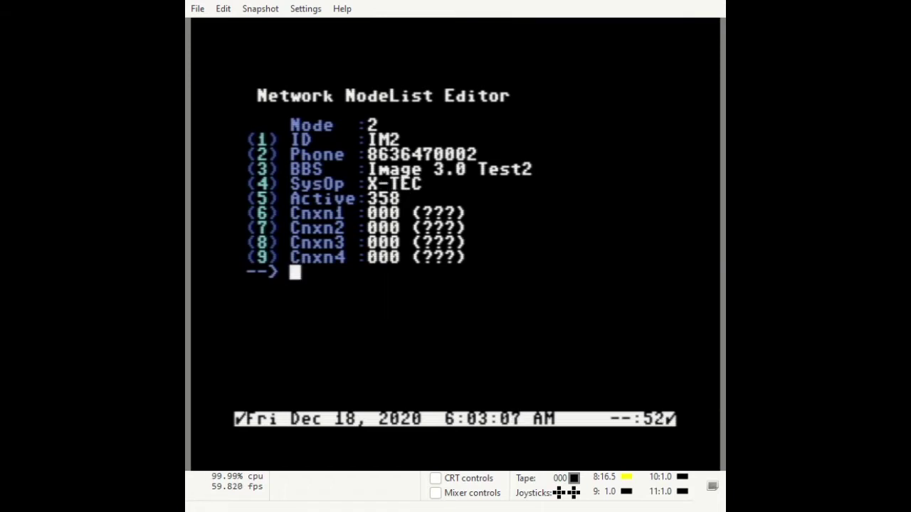
Set node 2's Active to 0, link its first connection to node 1, and save
key(5)
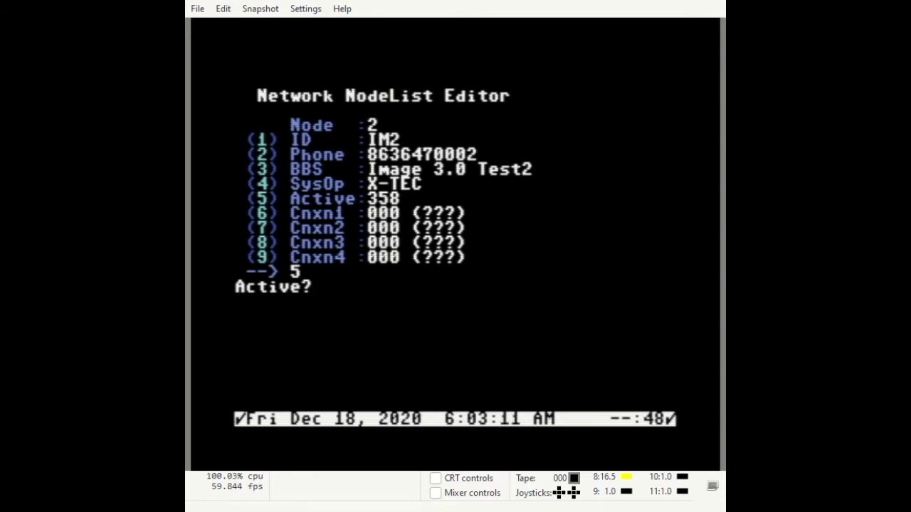
key(Return)
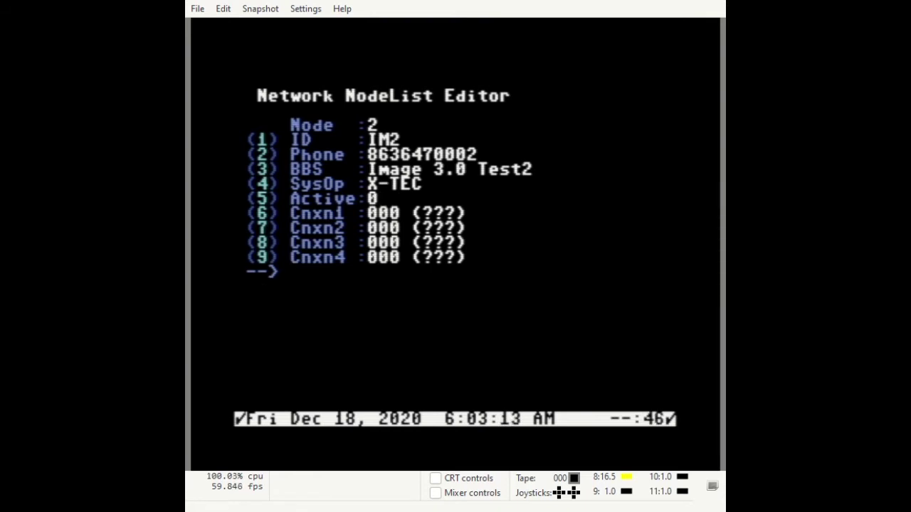
key(6)
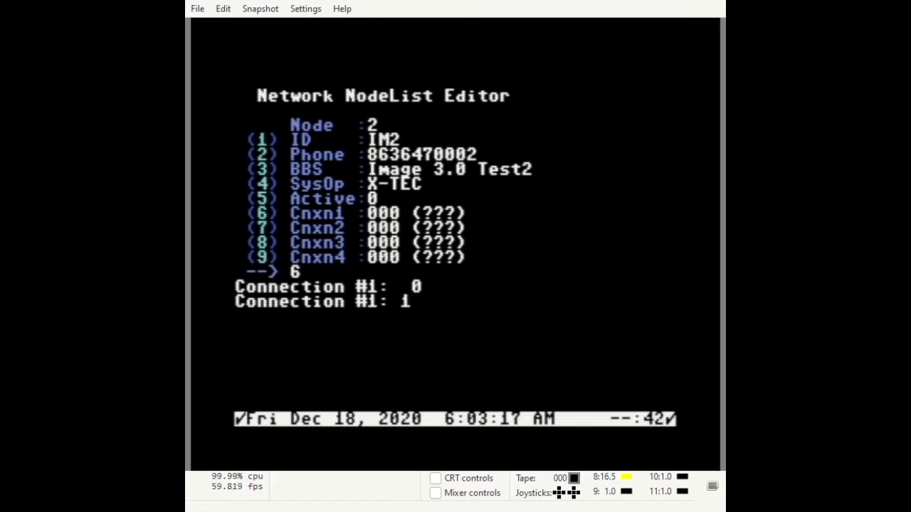
key(Return)
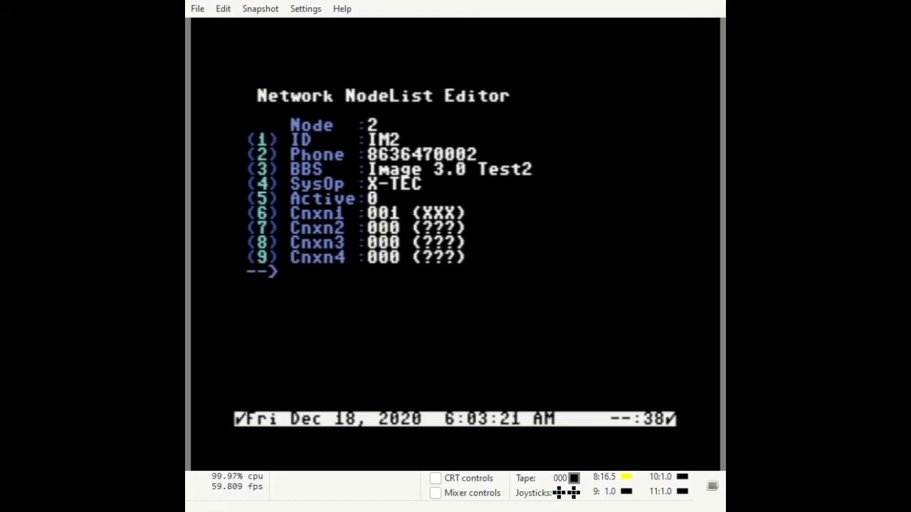
key(Return)
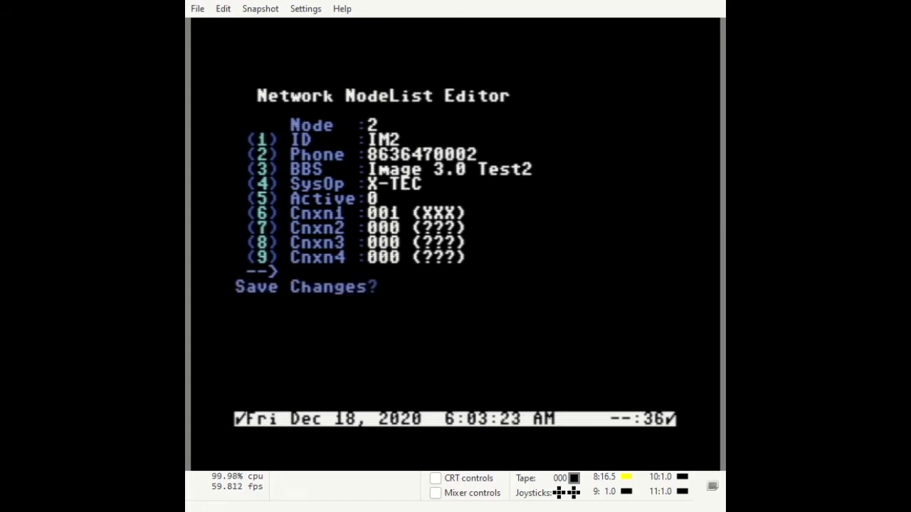
key(y)
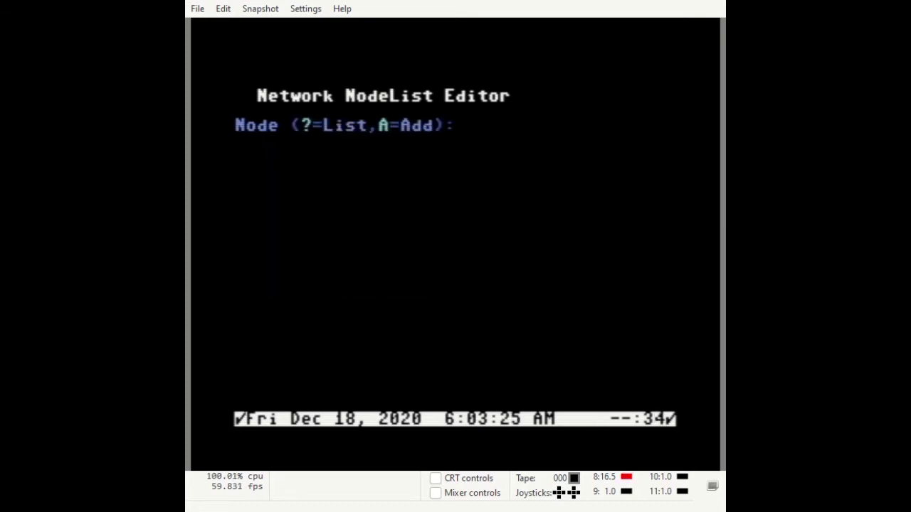
Add node 3 with node identifier IM3 and a ten-digit phone number
text(A)
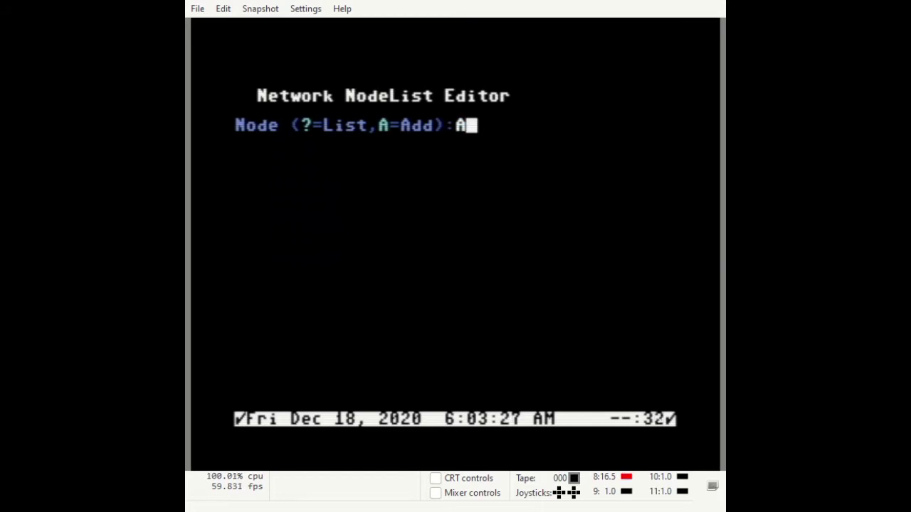
key(Return)
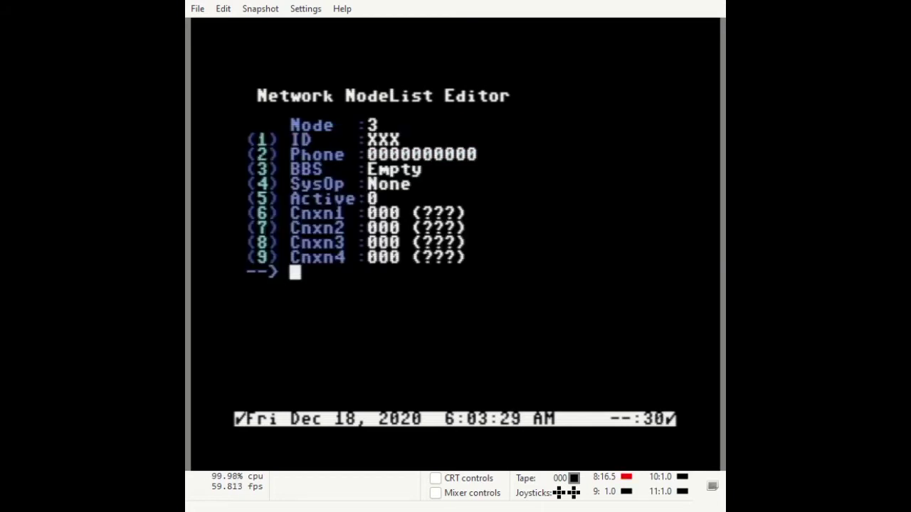
key(1)
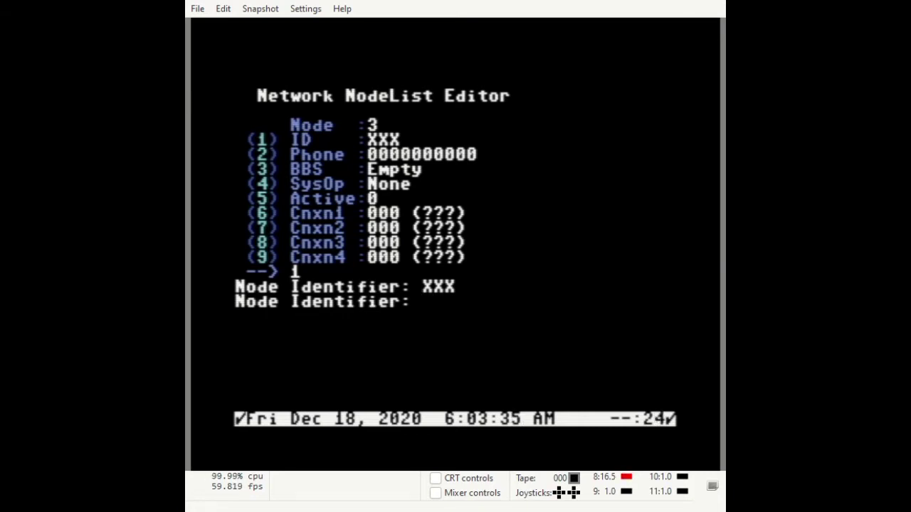
text(IM3)
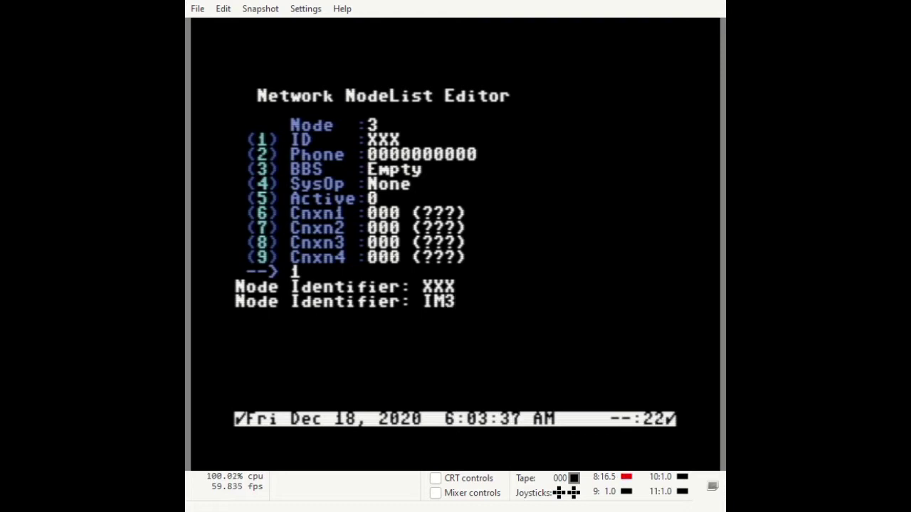
key(Return)
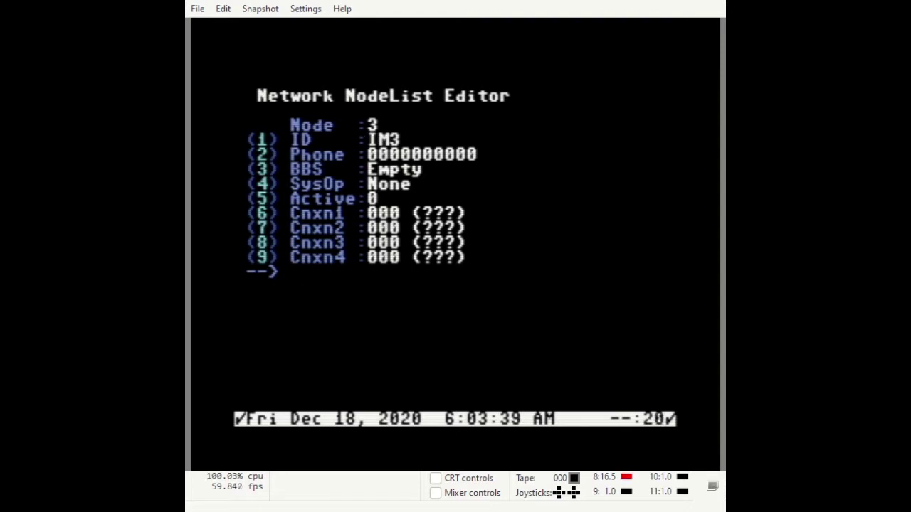
key(2)
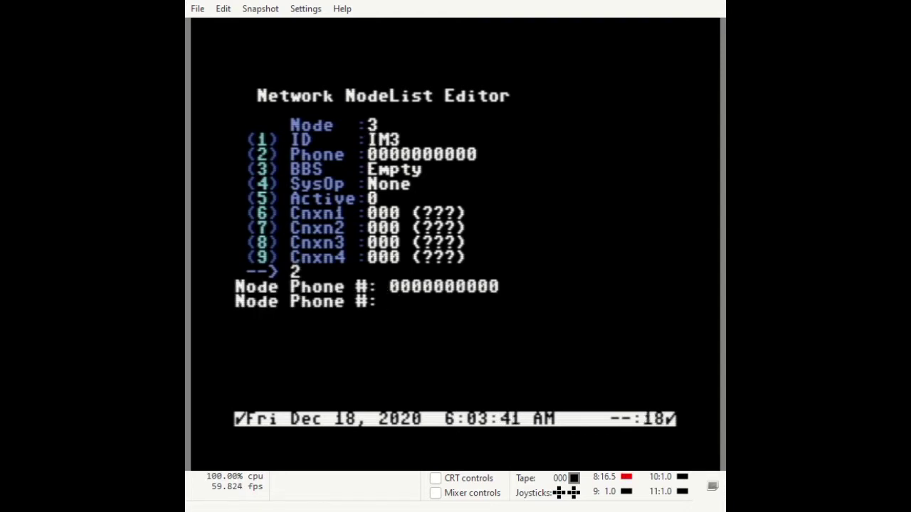
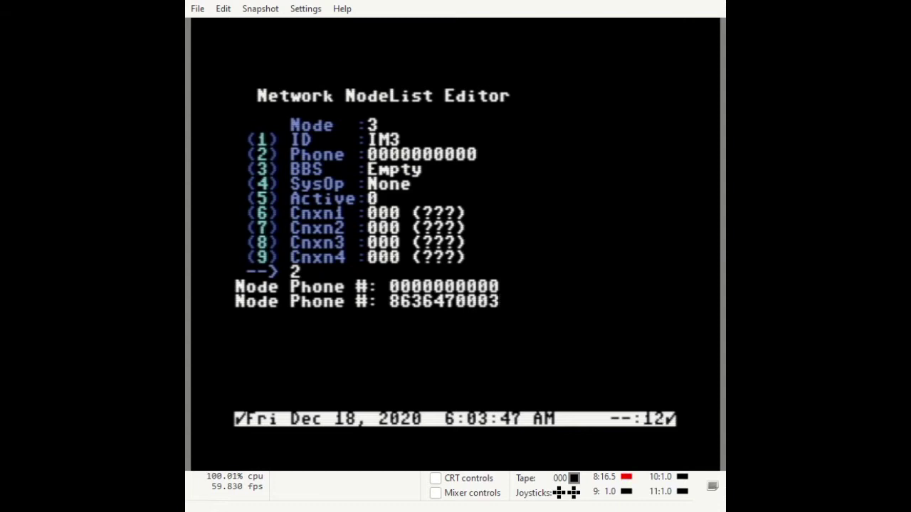
key(Return)
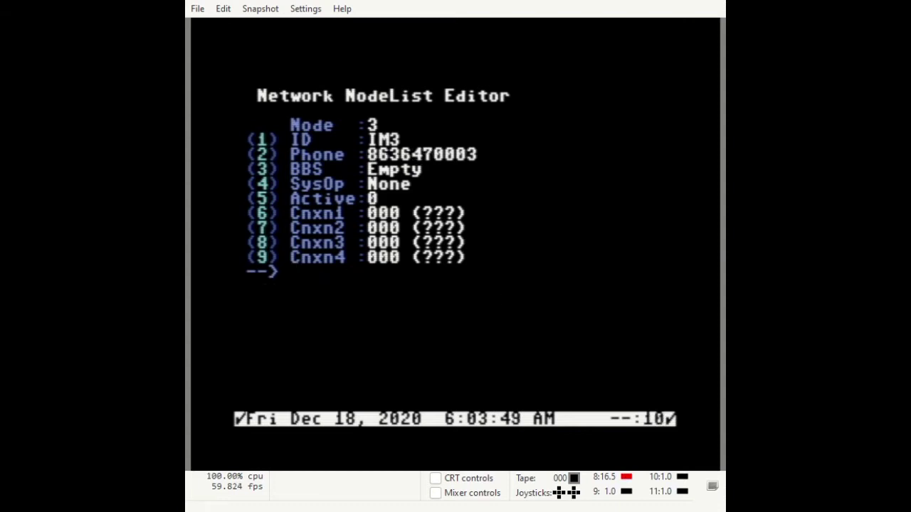
Give node 3 the BBS name 'Image 3.0 Test3' and the sysop's handle
key(3)
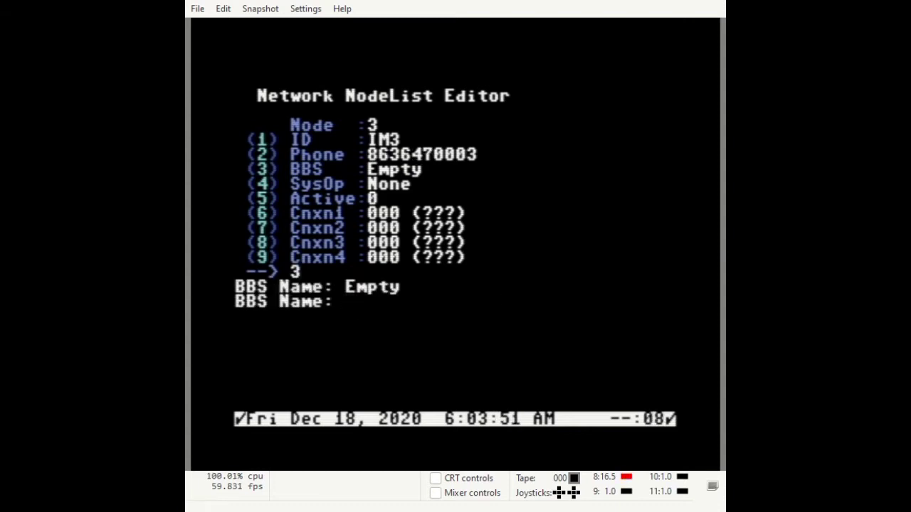
text(Image )
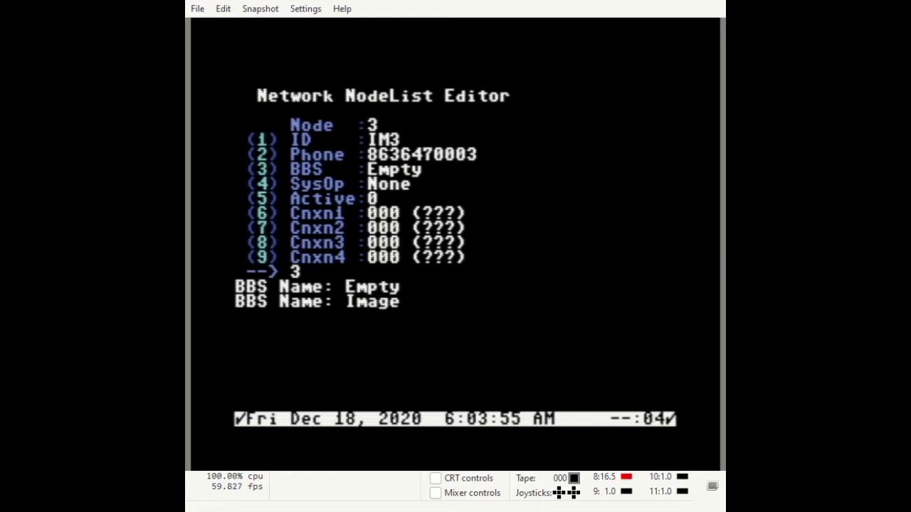
text(3.0)
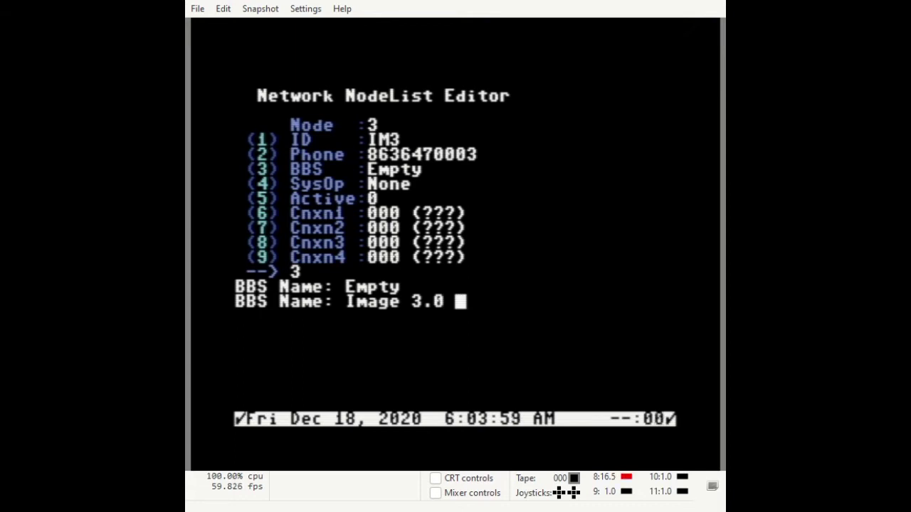
text( Test3)
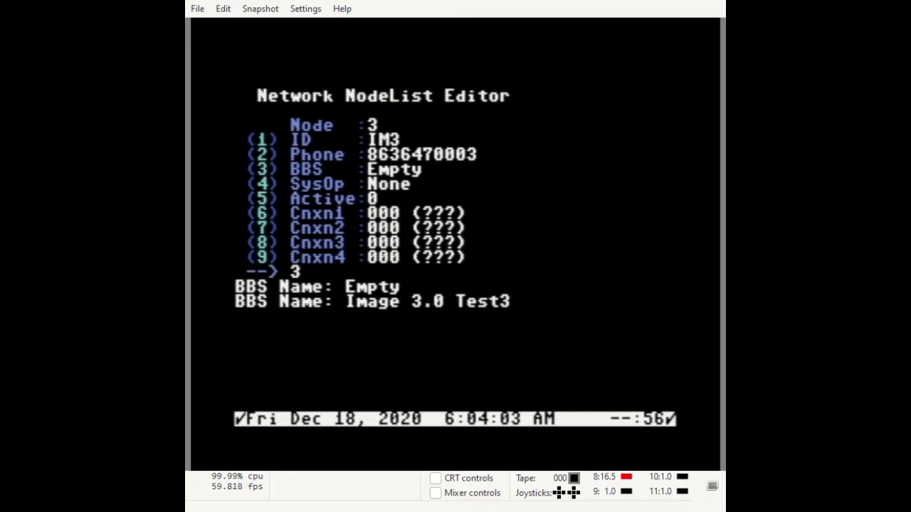
key(Return)
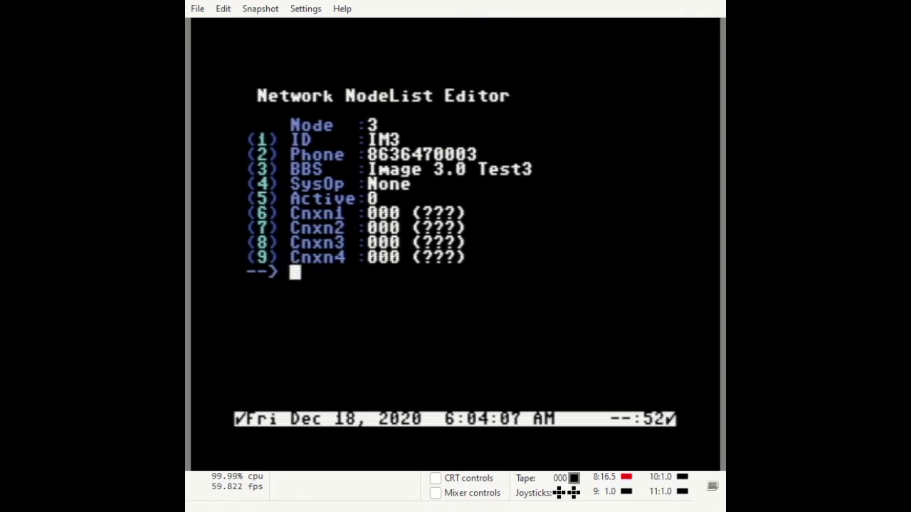
key(4)
text(X-TEC)
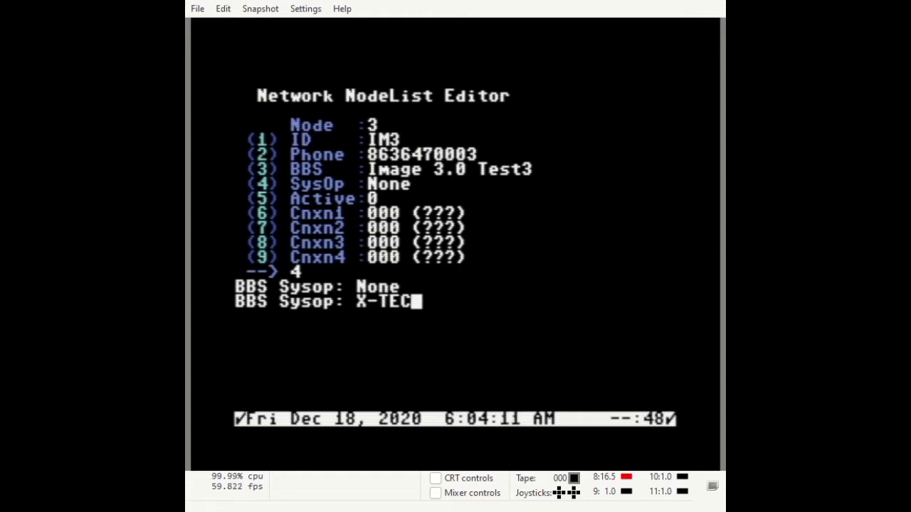
key(Return)
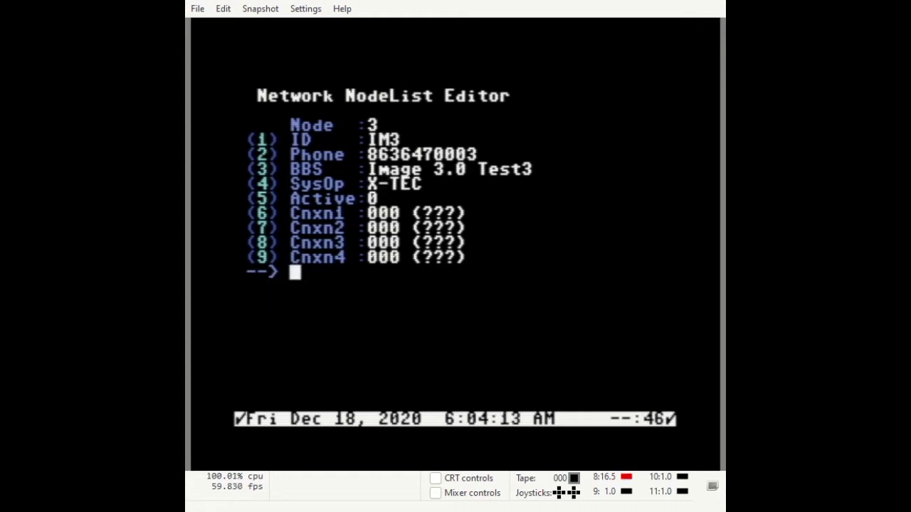
Set node 3's Active to 0, first connection to node 1, and save the record
key(5)
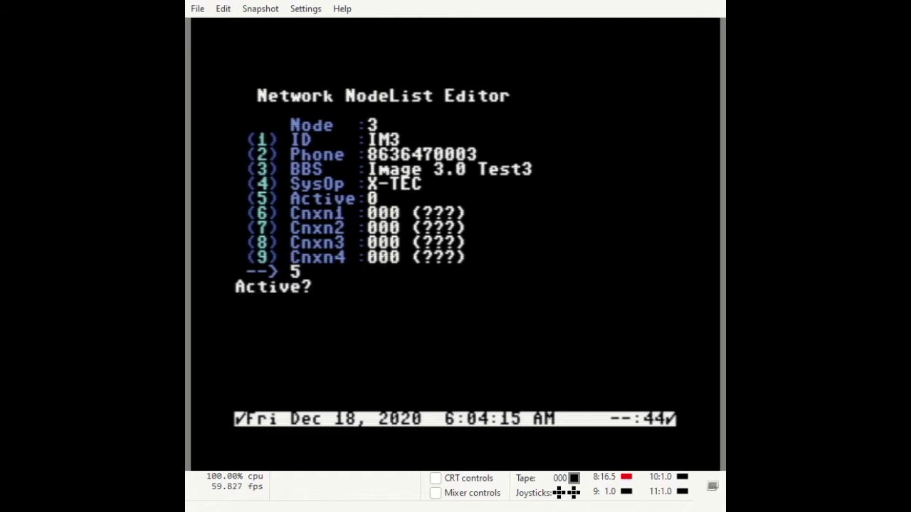
key(Return)
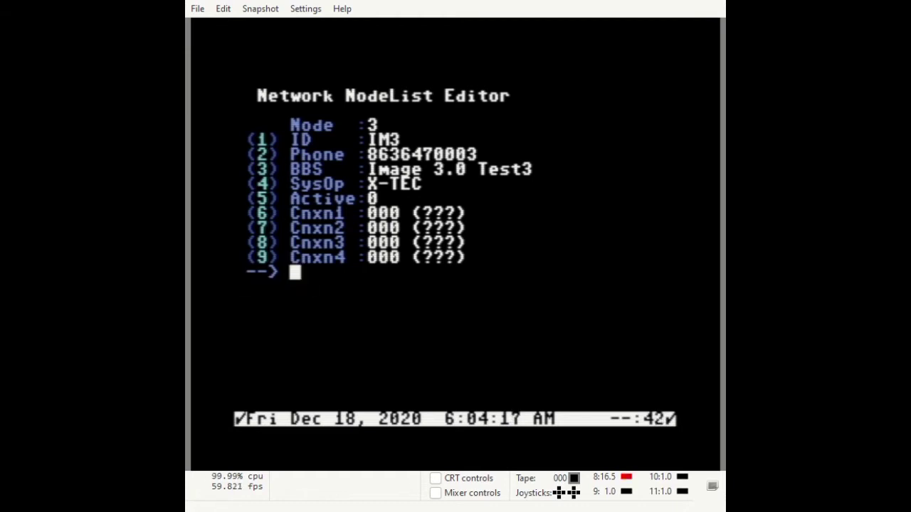
key(6)
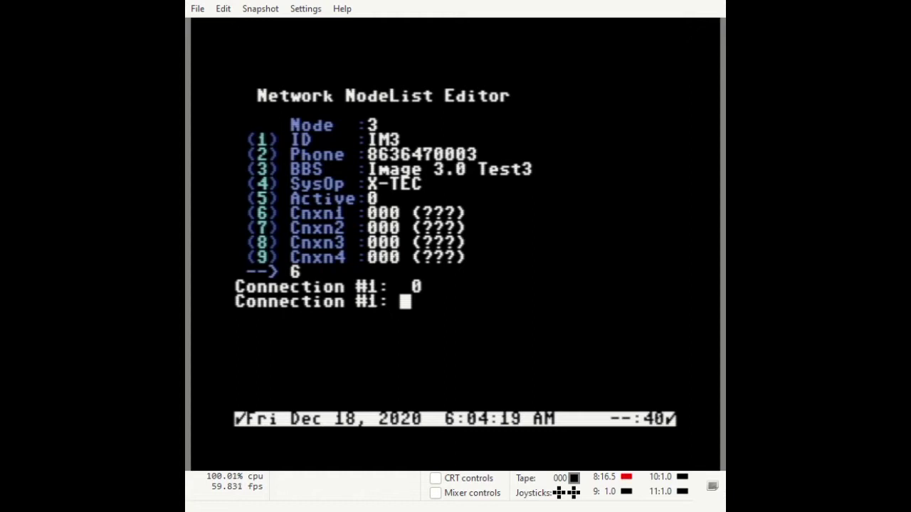
text(1)
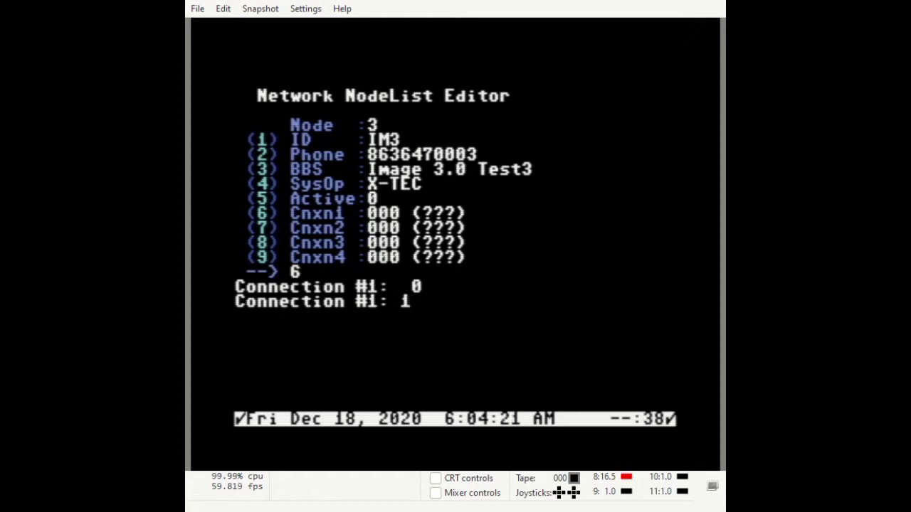
key(Return)
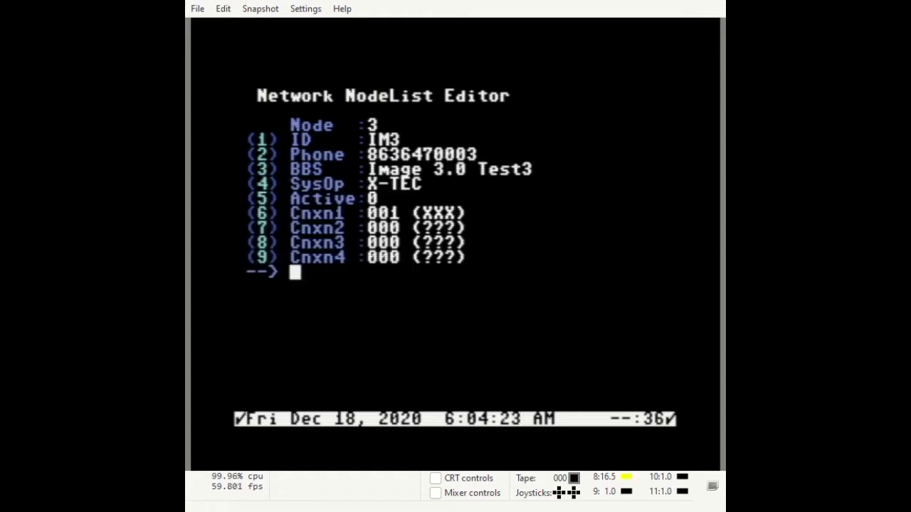
key(Return)
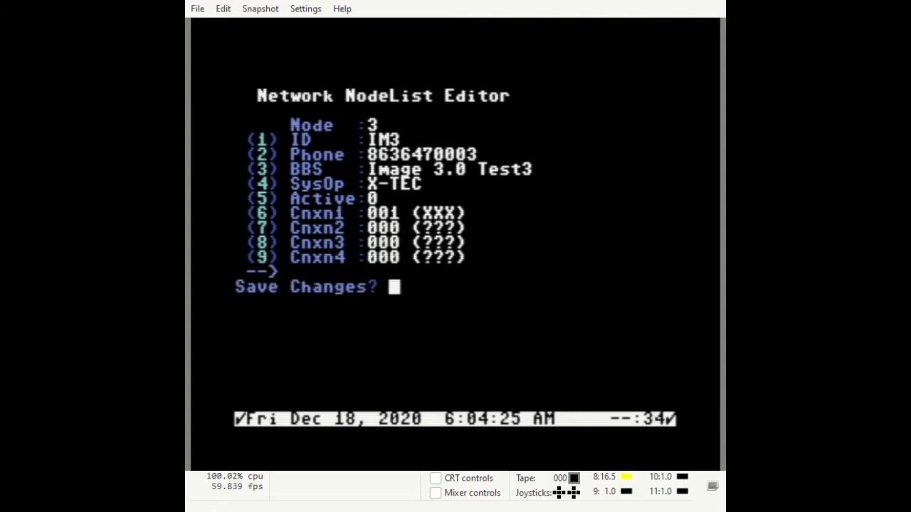
key(y)
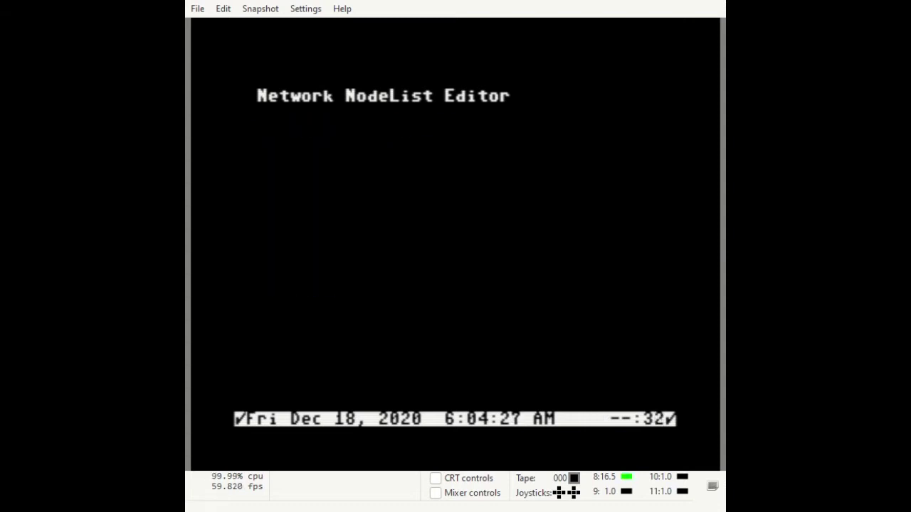
Reopen the node editor on node 1 and set its ID to IM1
key(Return)
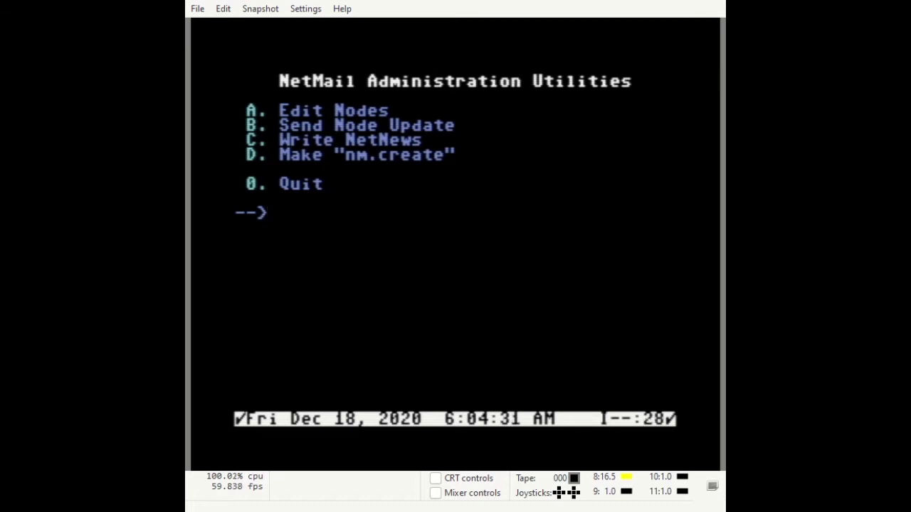
key(a)
text(1)
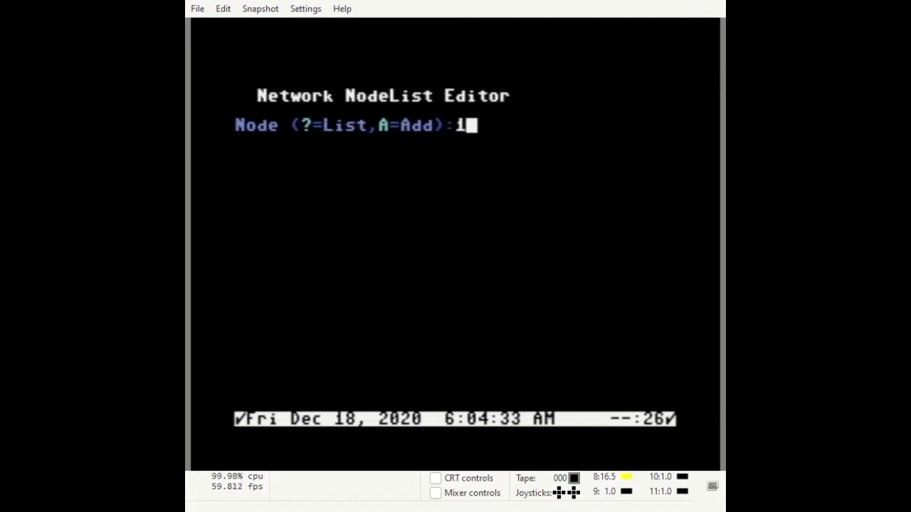
key(Return)
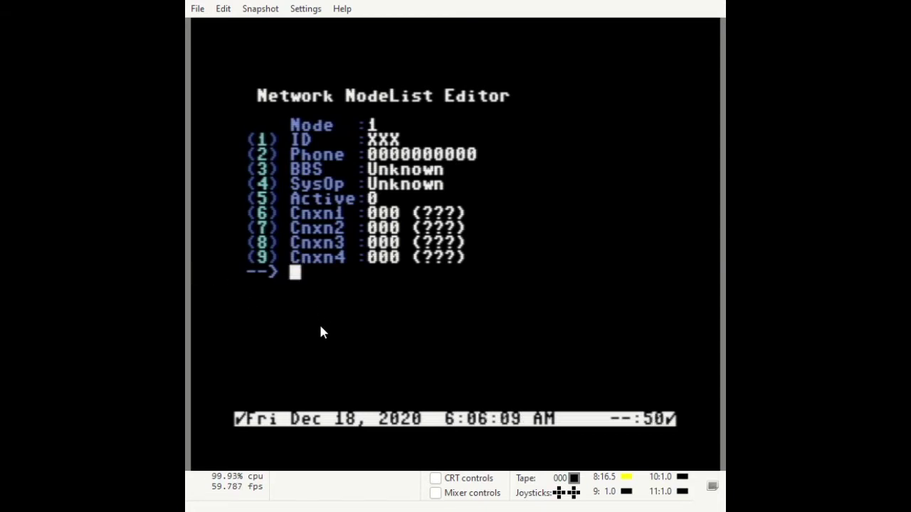
text(1)
key(Return)
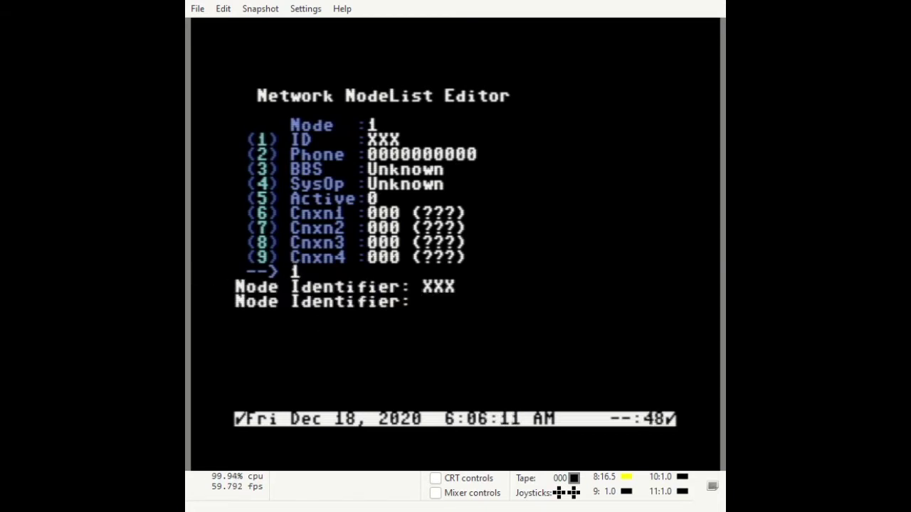
text(IM1)
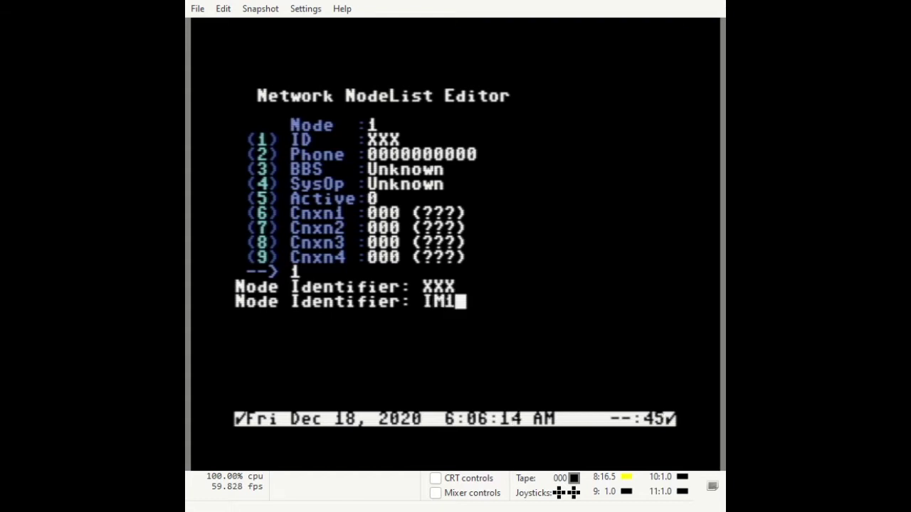
key(Return)
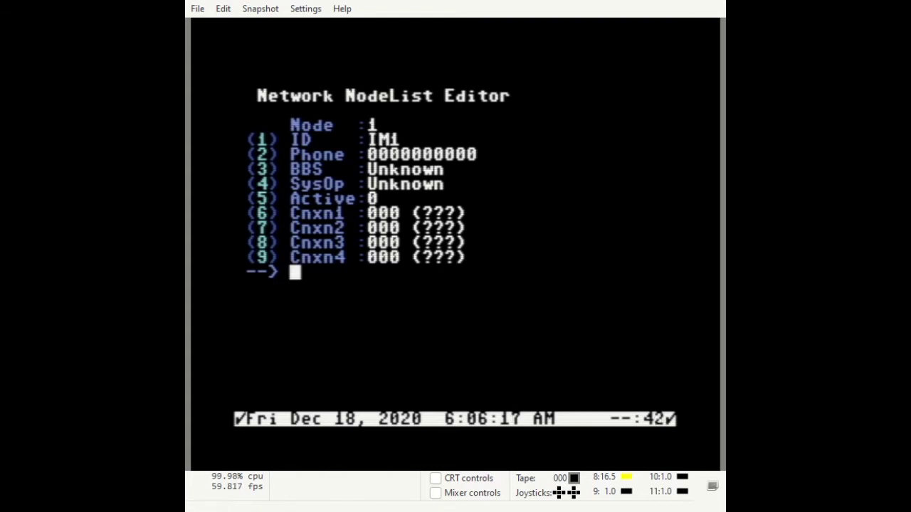
Give node 1 a ten-digit phone number and begin entering its BBS name
key(2)
key(Return)
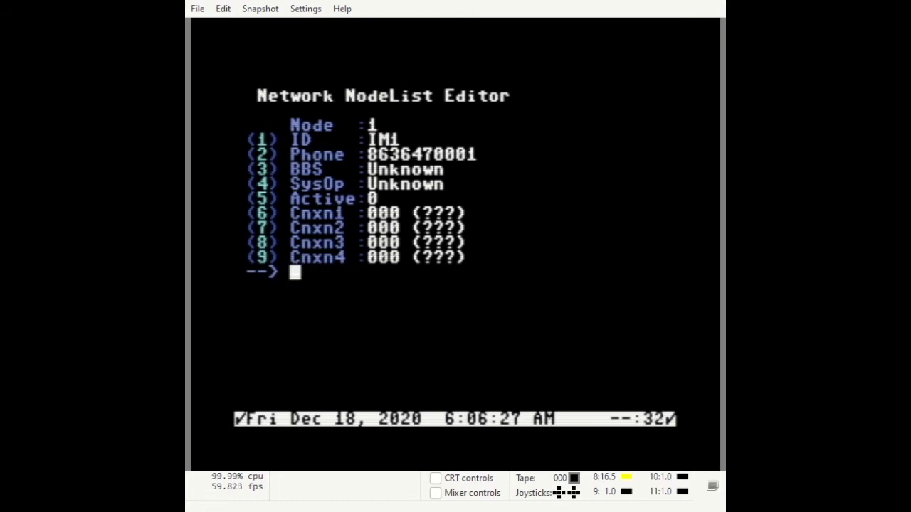
text(3)
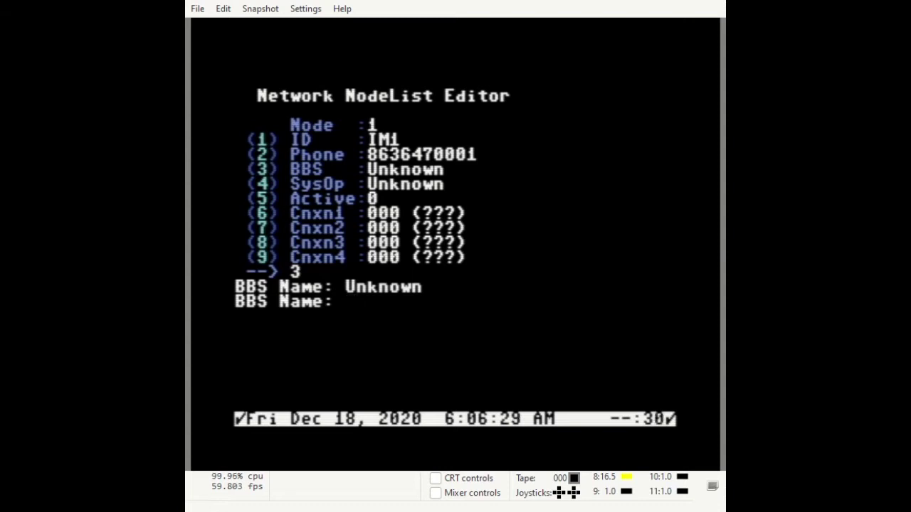
text(Ima)
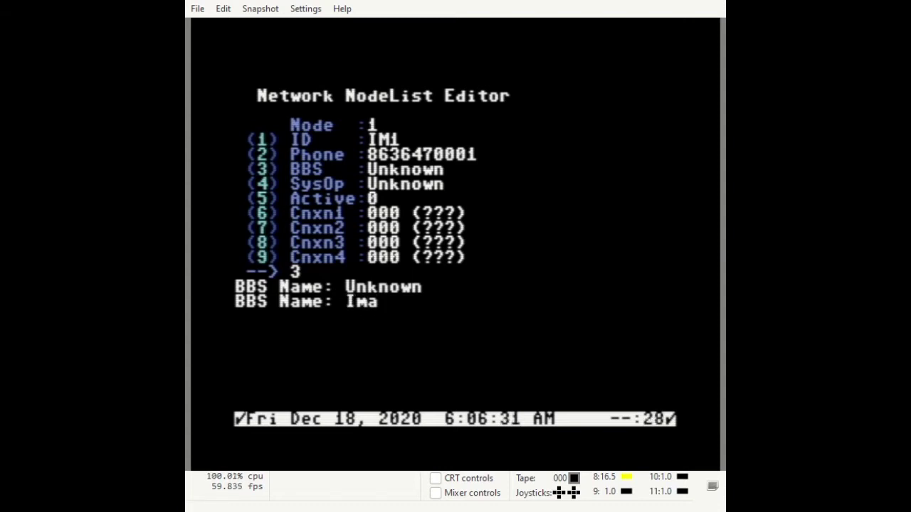
text(ge 3)
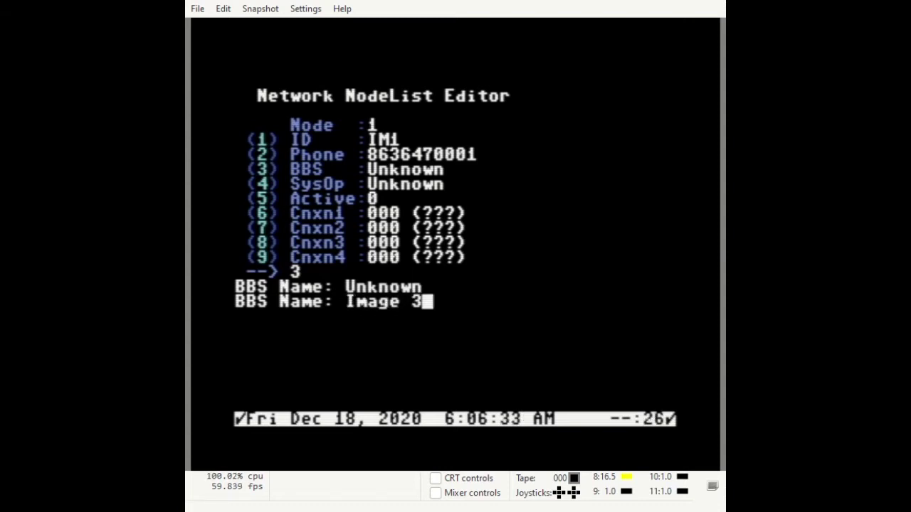
text(.0 T)
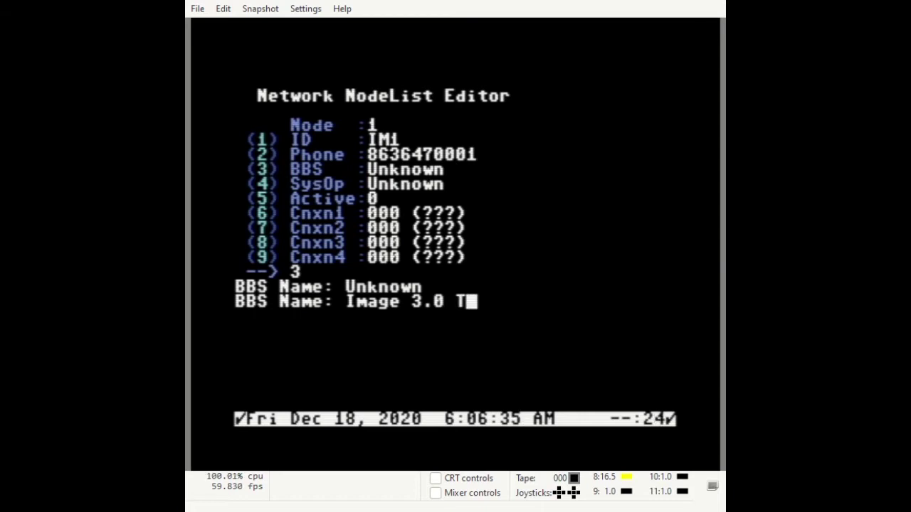
text(esti)
Confirm BBS name 'Image 3.0 Test1', set sysop IMAGE SYSOP and connections IM2 and IM3
key(Return)
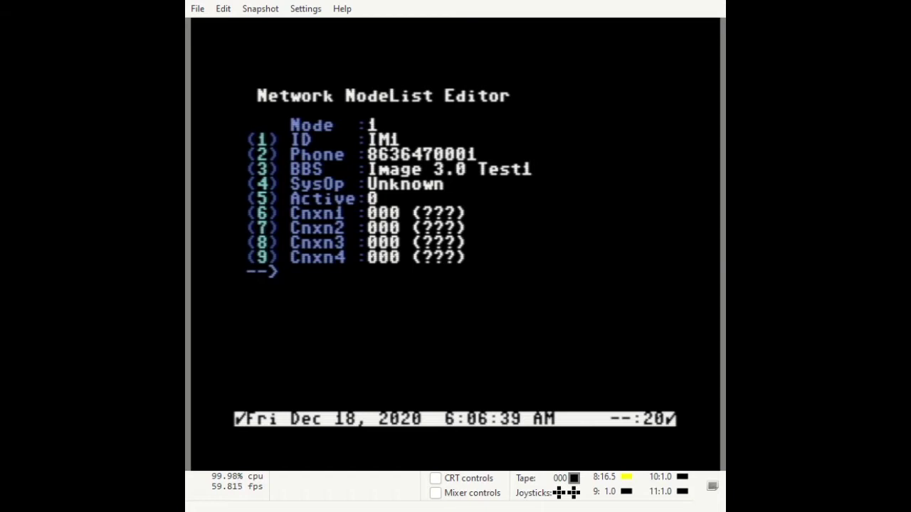
key(4)
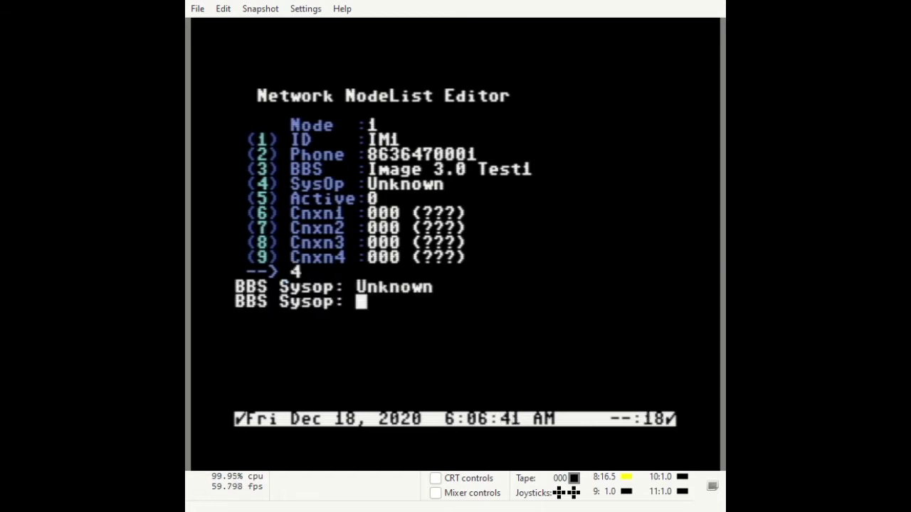
text(IM)
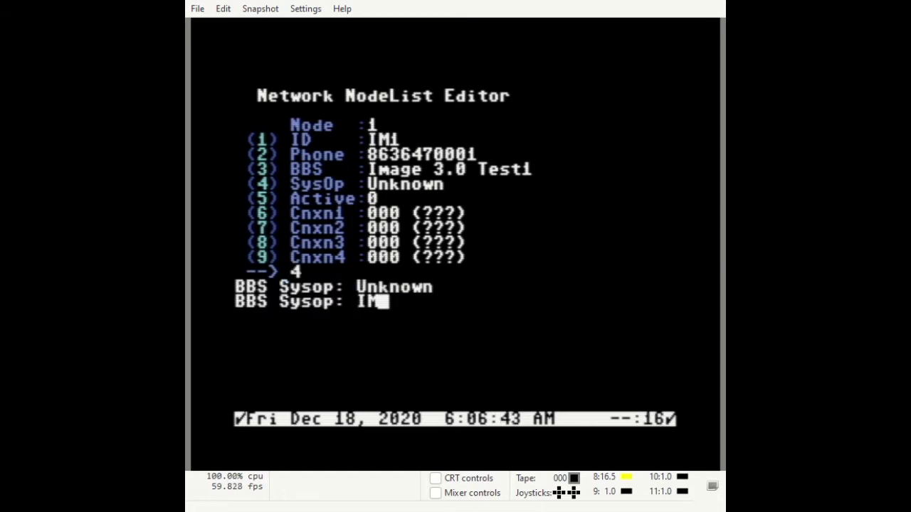
text(AGE SYSOP)
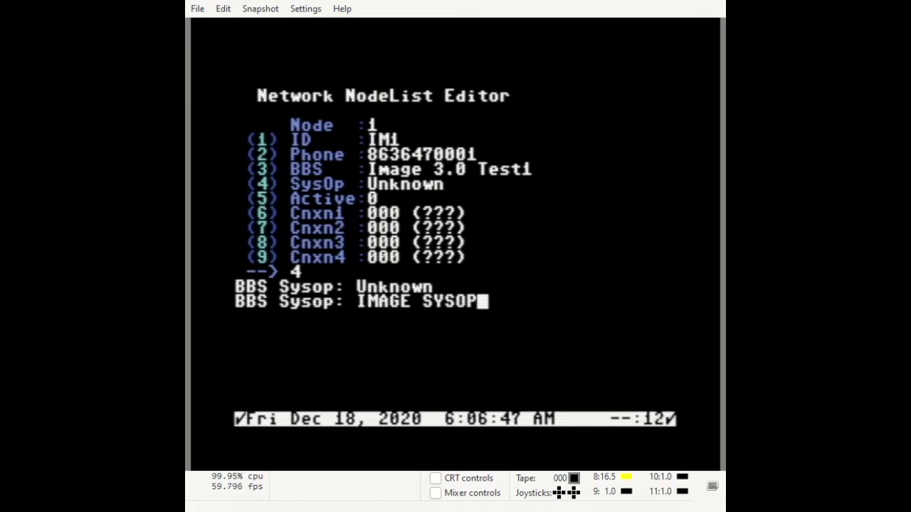
key(Return)
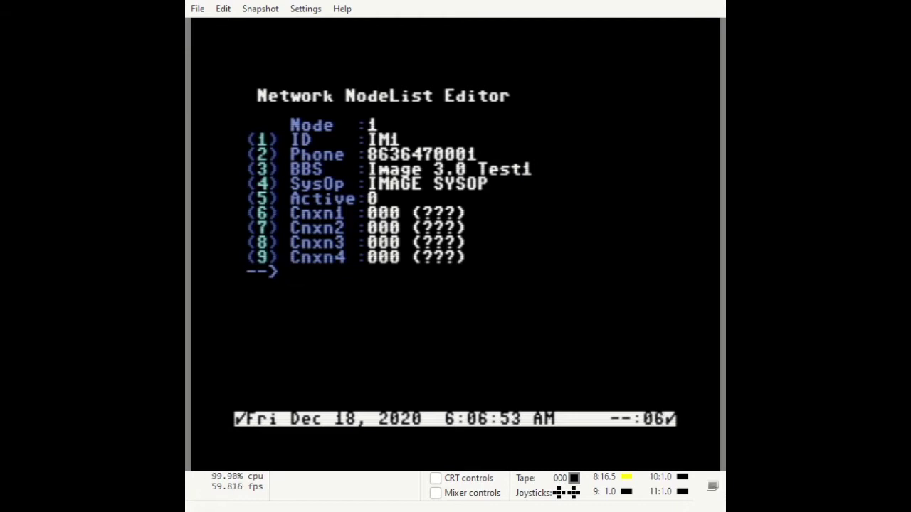
text(6)
text(2)
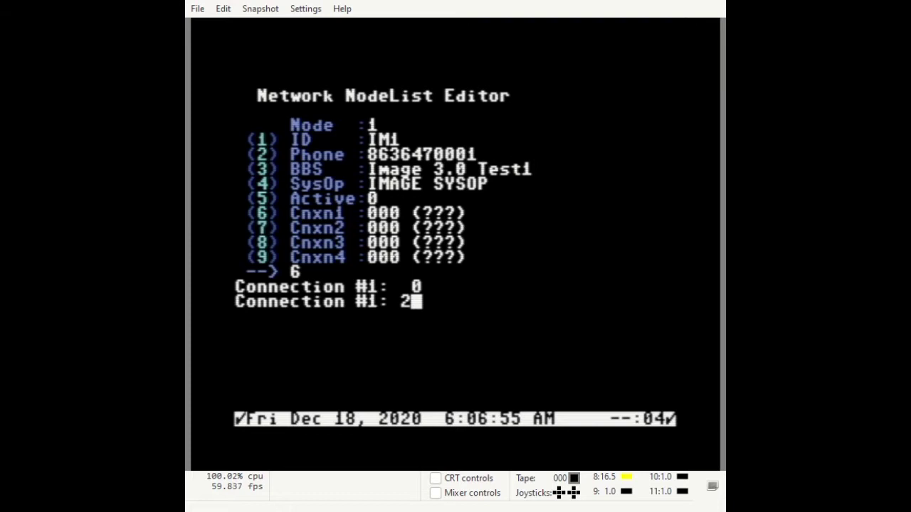
key(Return)
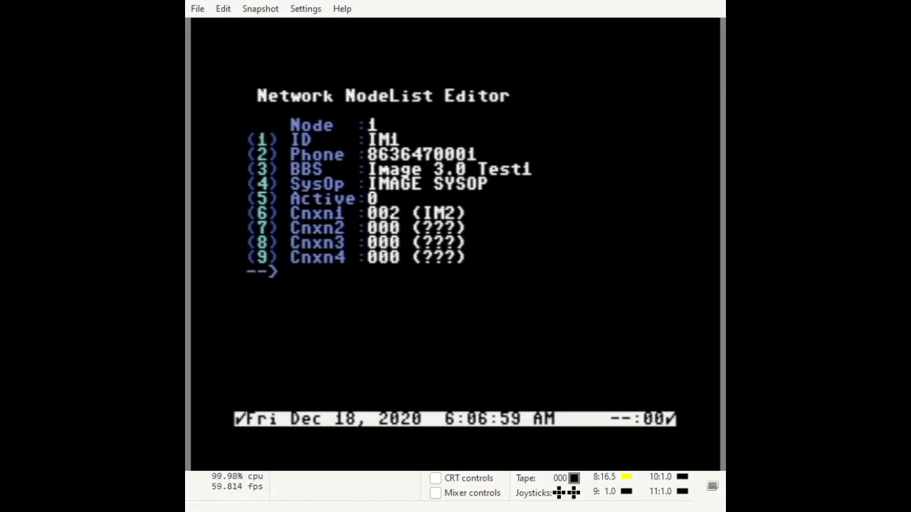
text(7)
text(3)
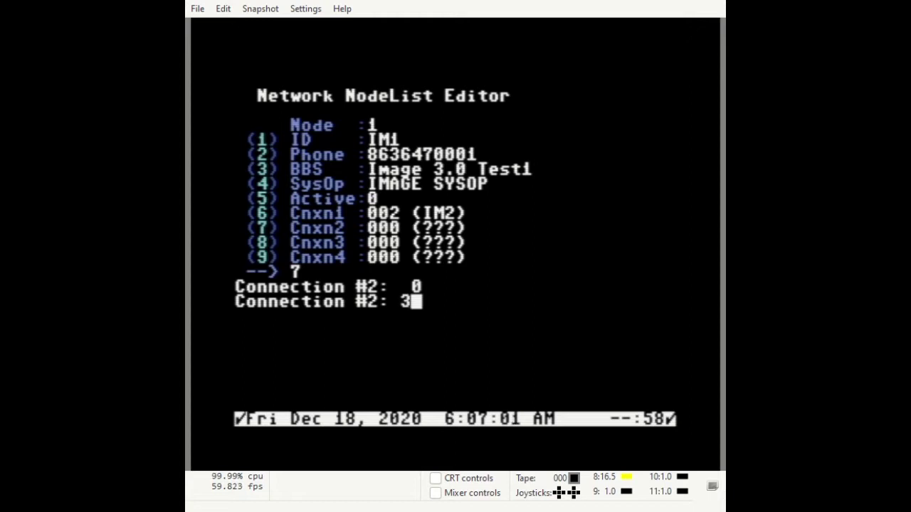
key(Return)
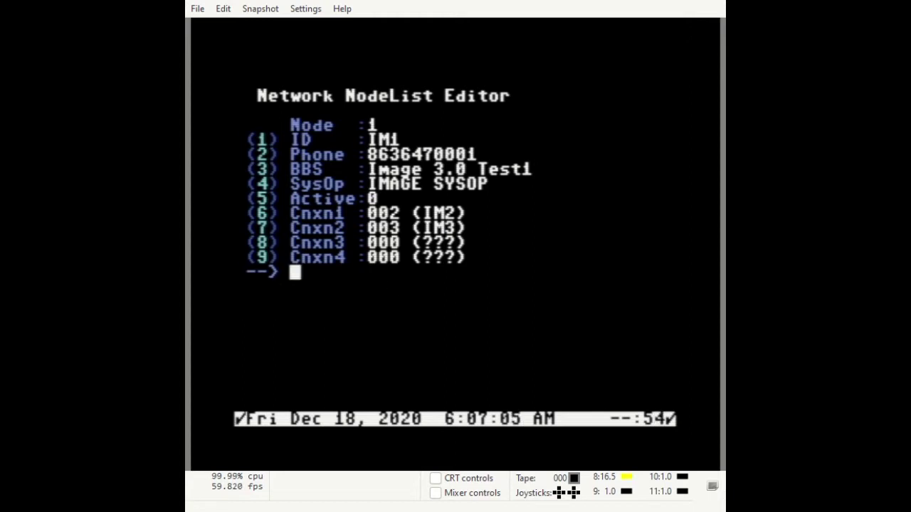
Save node 1, list all configured nodes, and return to the NetMail menu
key(Return)
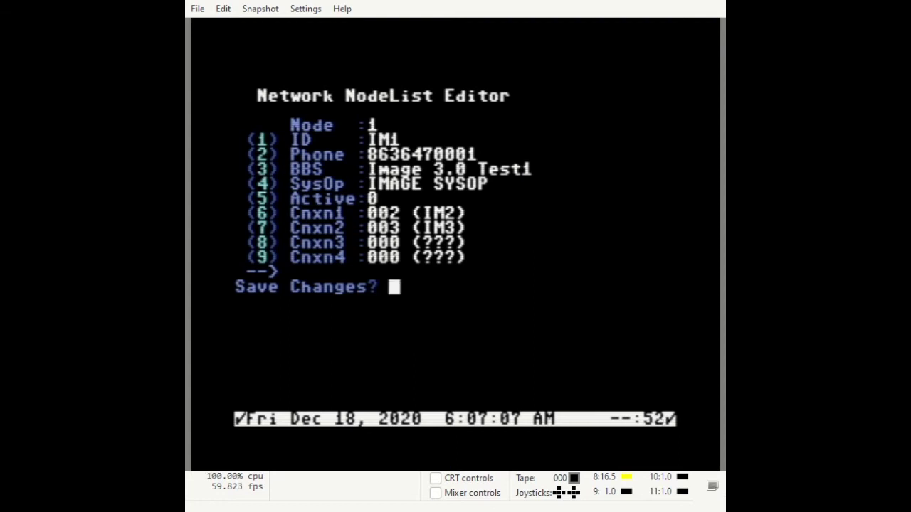
key(y)
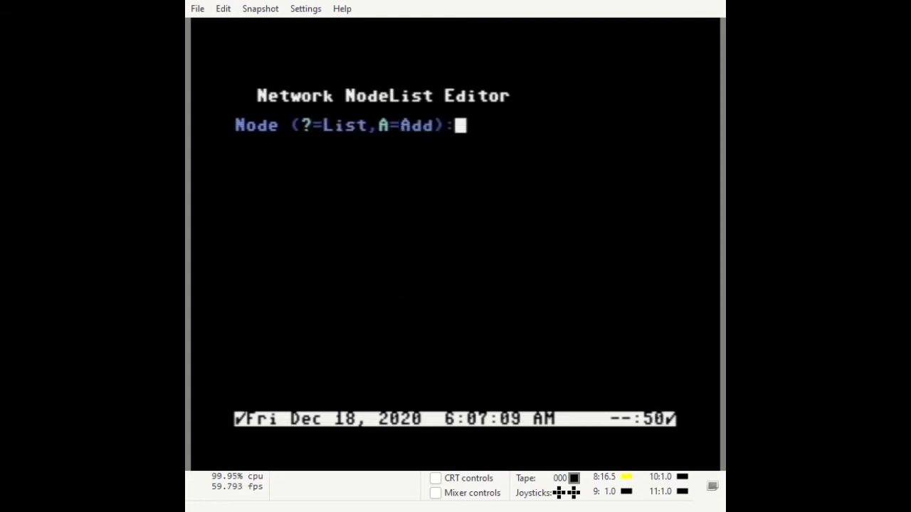
text(?)
key(Return)
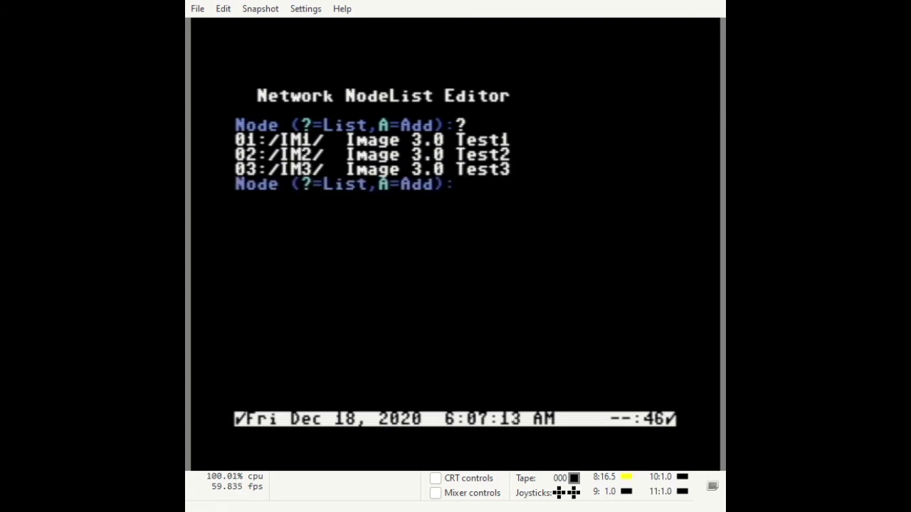
key(Return)
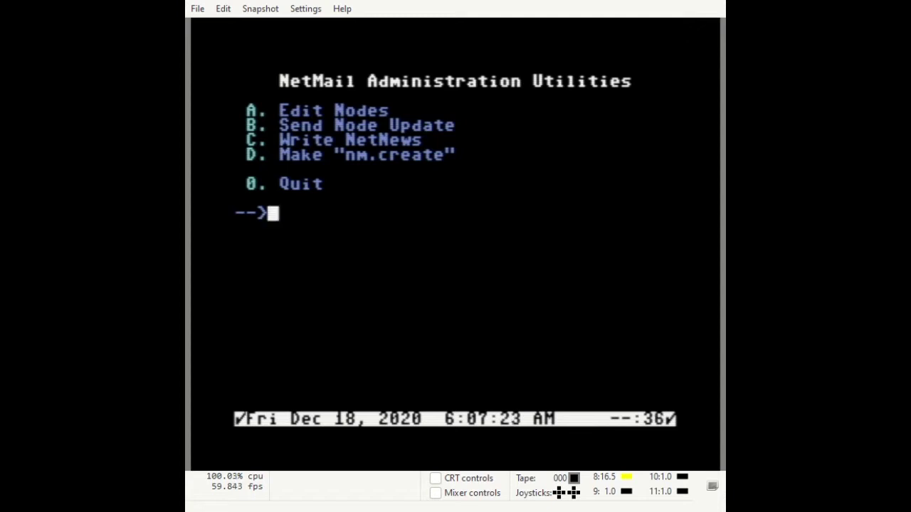
Generate the nm.create file, then open Netmail Config's Local Info in the Configuration Editor
key(d)
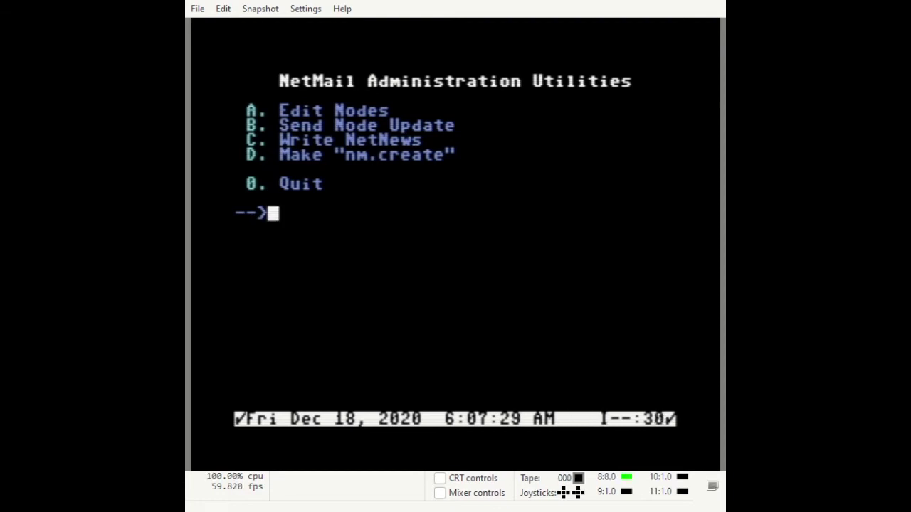
key(0)
text(IM)
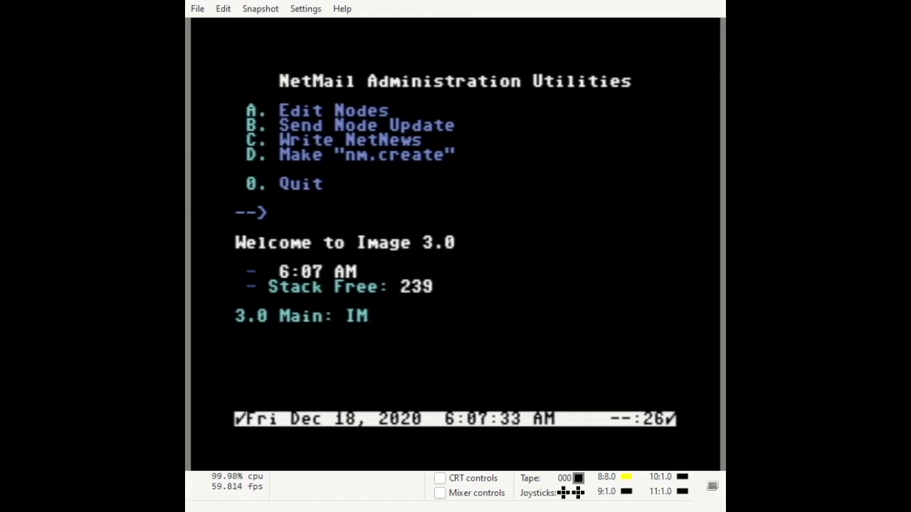
key(Return)
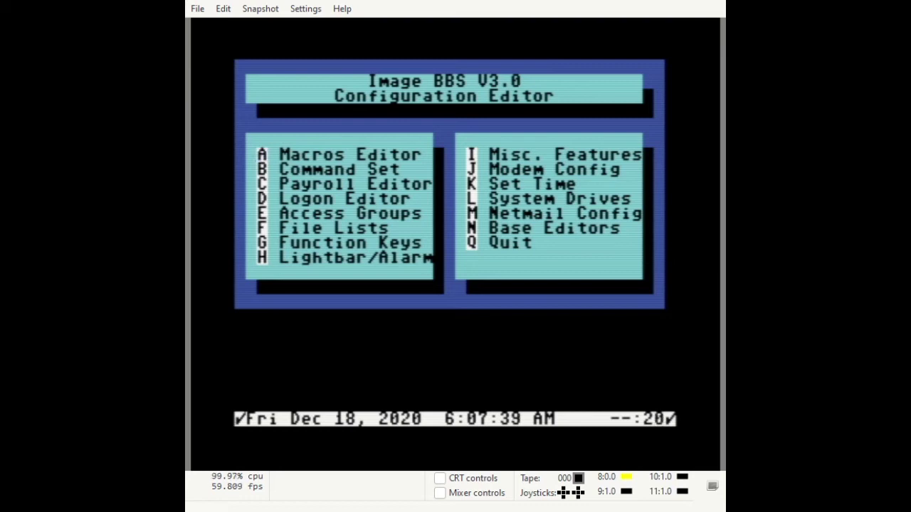
key(m)
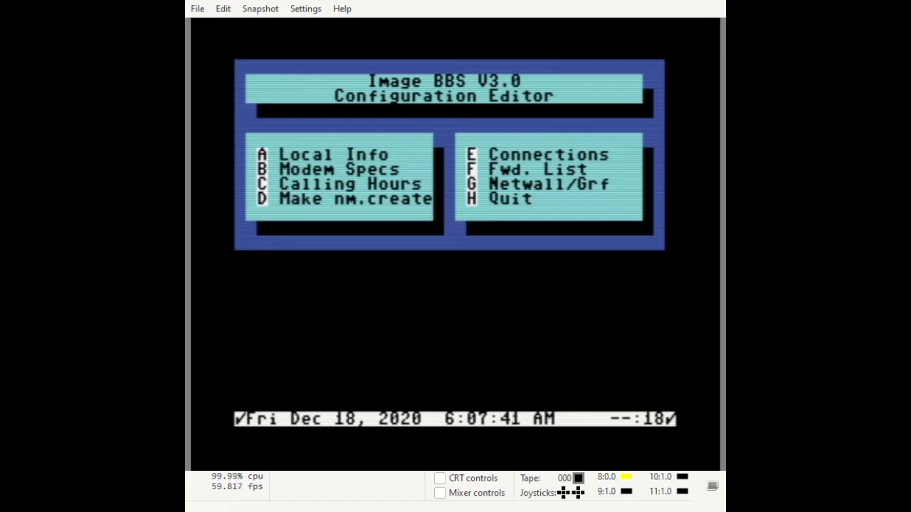
key(h)
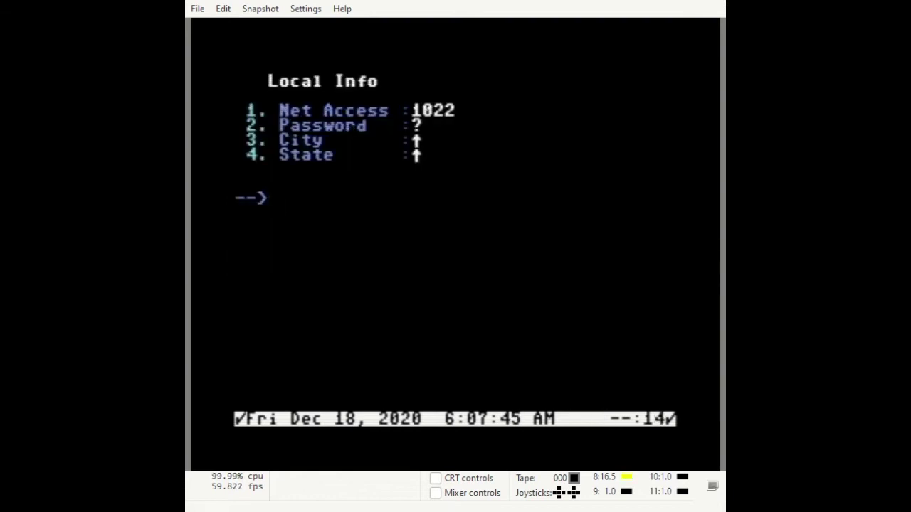
Set the net password, city Lakeland and state FL in Local Info
key(2)
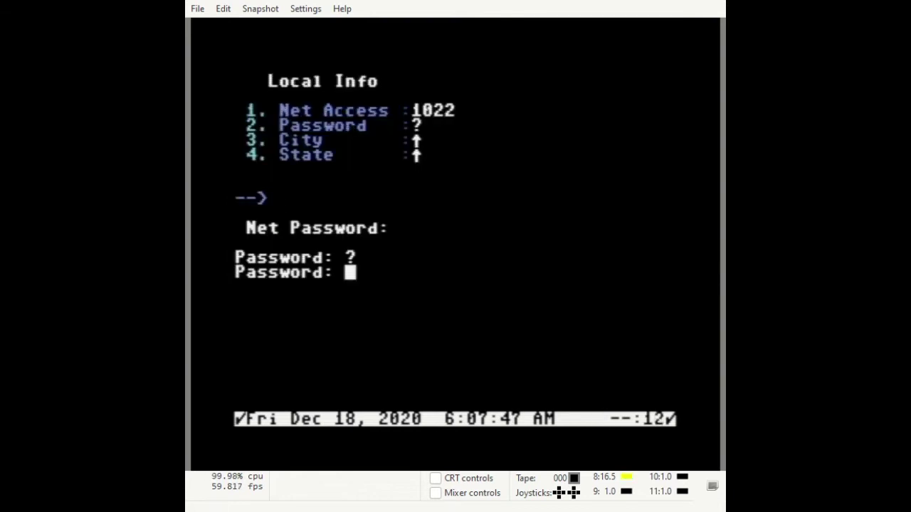
text(PASS)
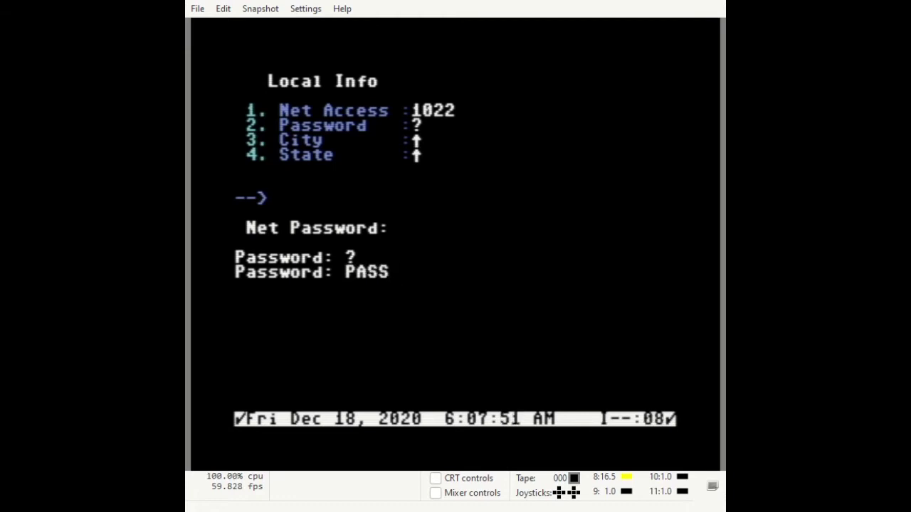
key(Return)
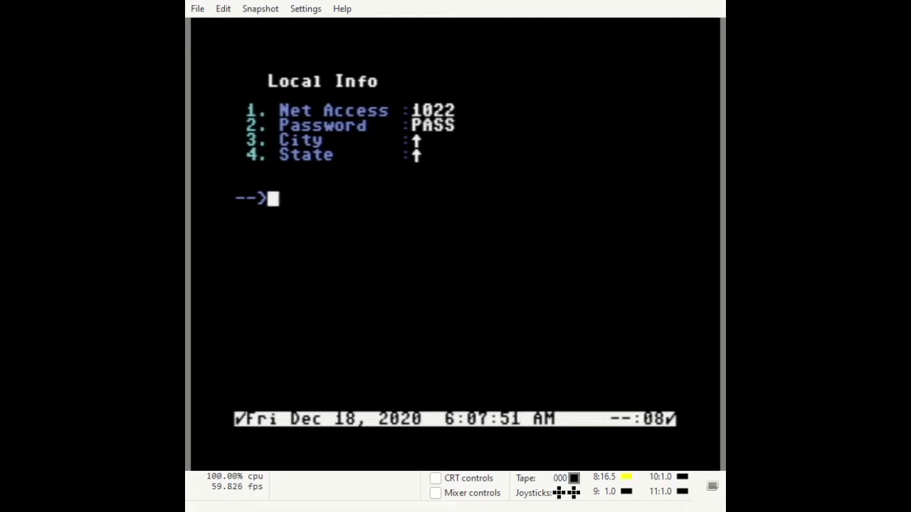
key(3)
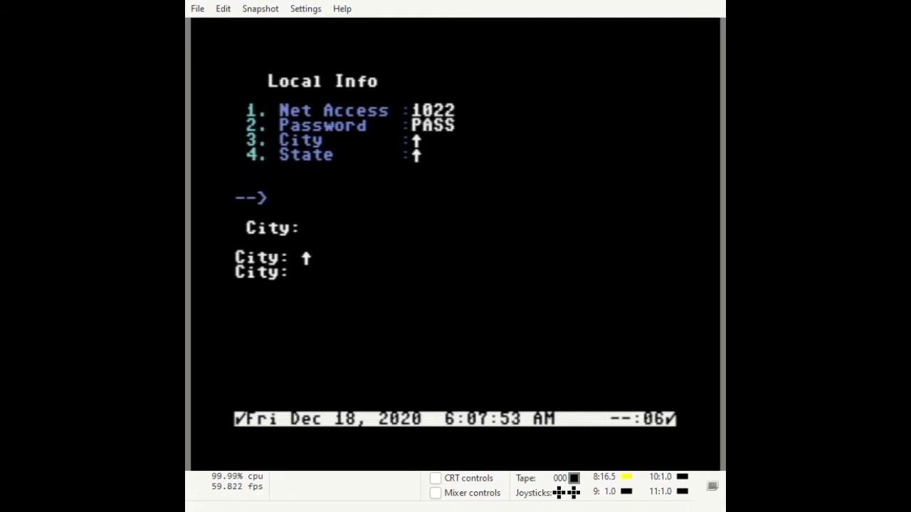
text(Lake)
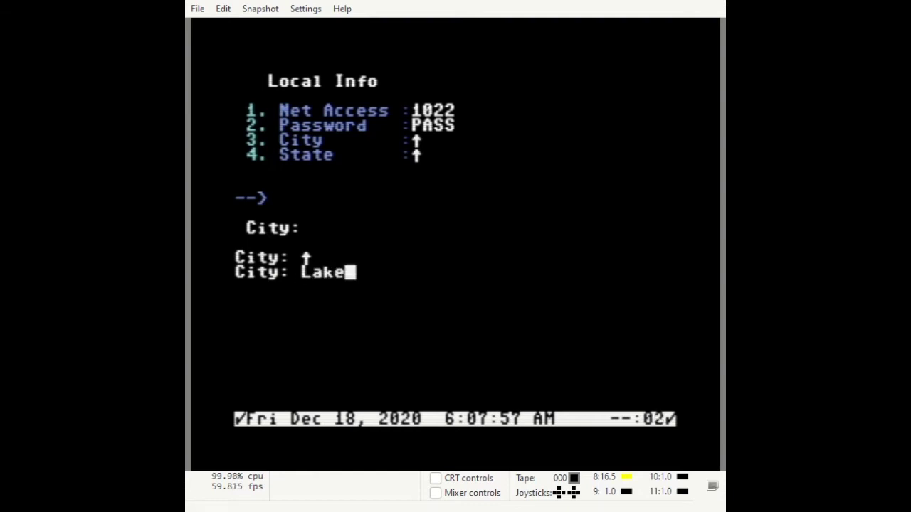
text(land)
key(Return)
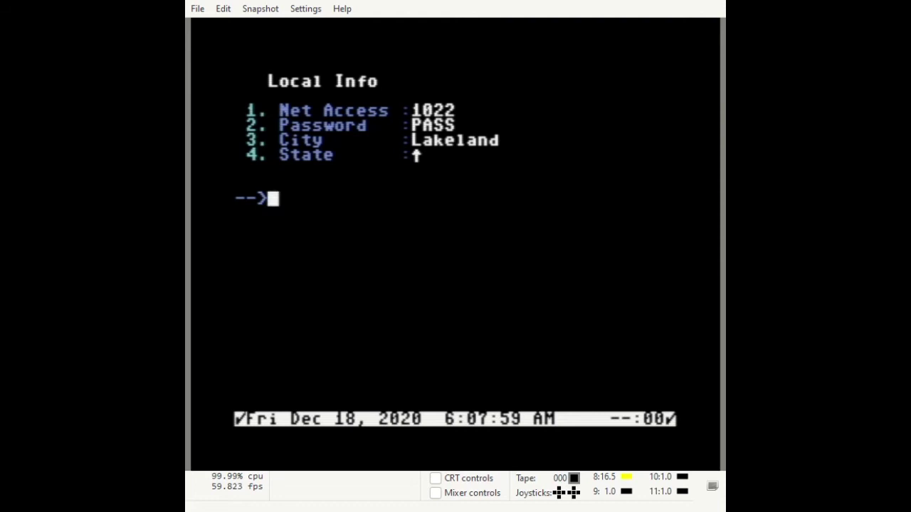
text(4)
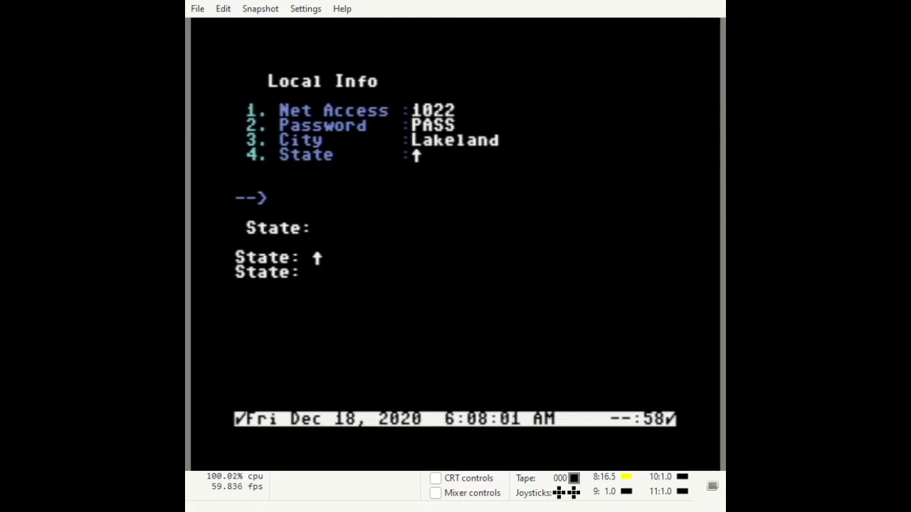
text(FL)
key(Return)
key(Return)
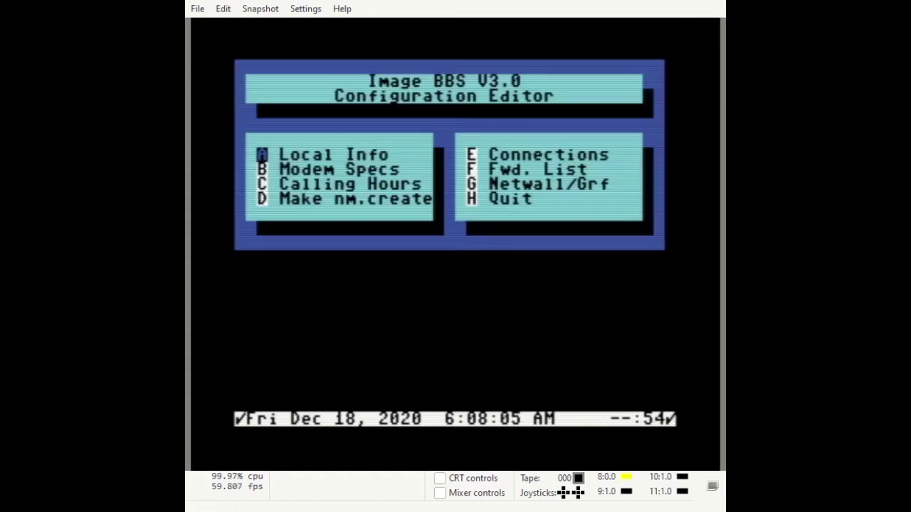
Set Modem Specs to 19200 max baud, off-hook command ath1 and on-hook command ath0
key(b)
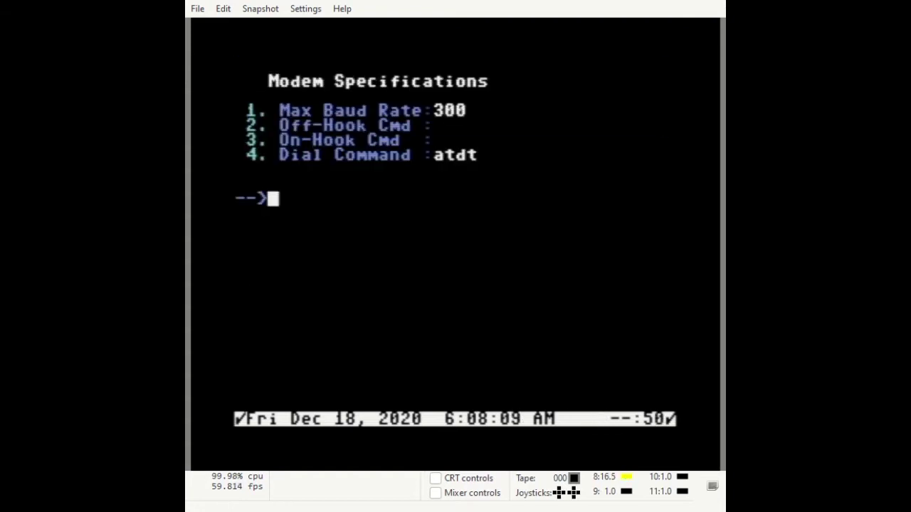
key(1)
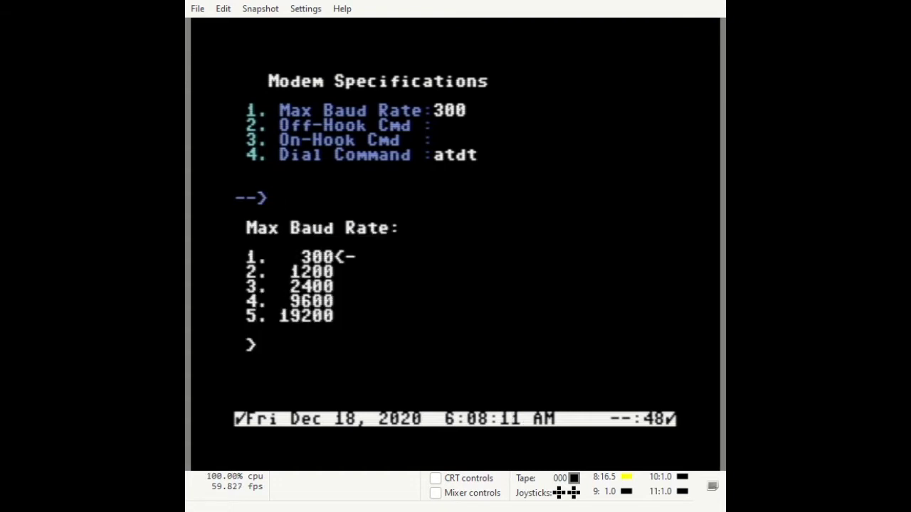
key(5)
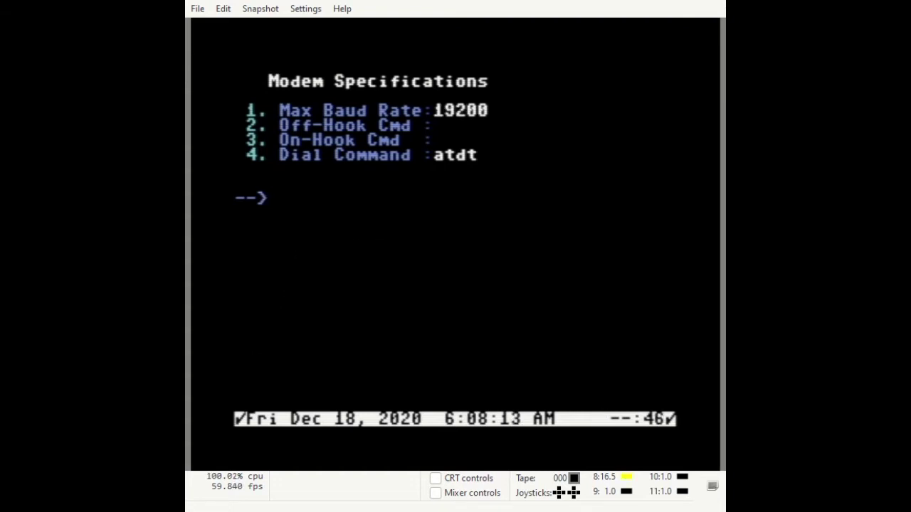
key(2)
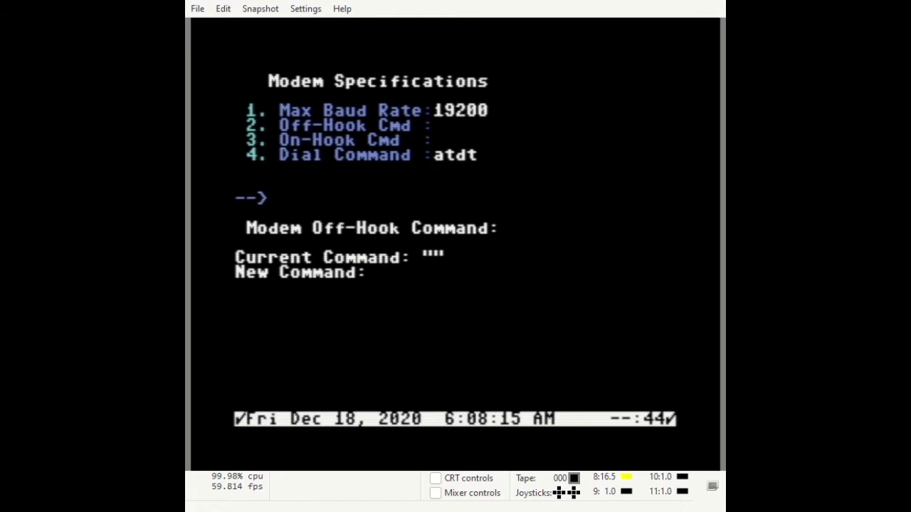
text(ath1)
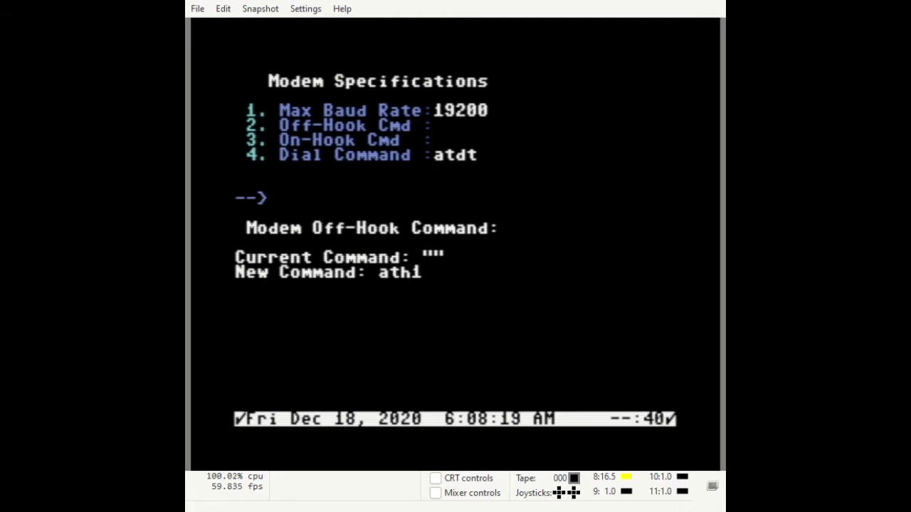
key(Return)
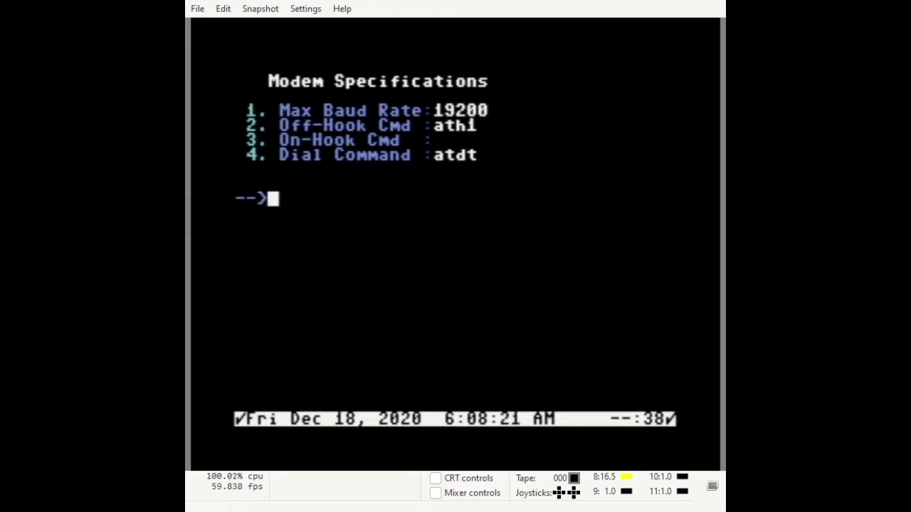
key(3)
text(ath0)
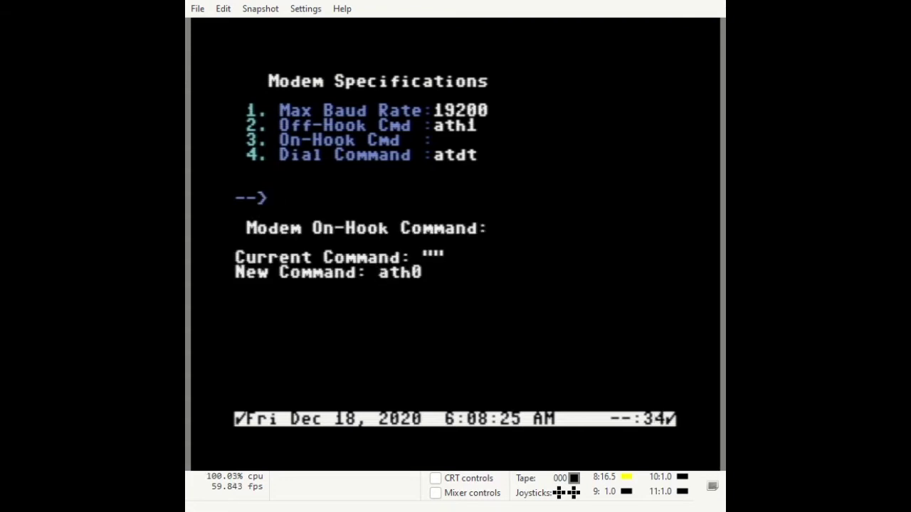
key(Return)
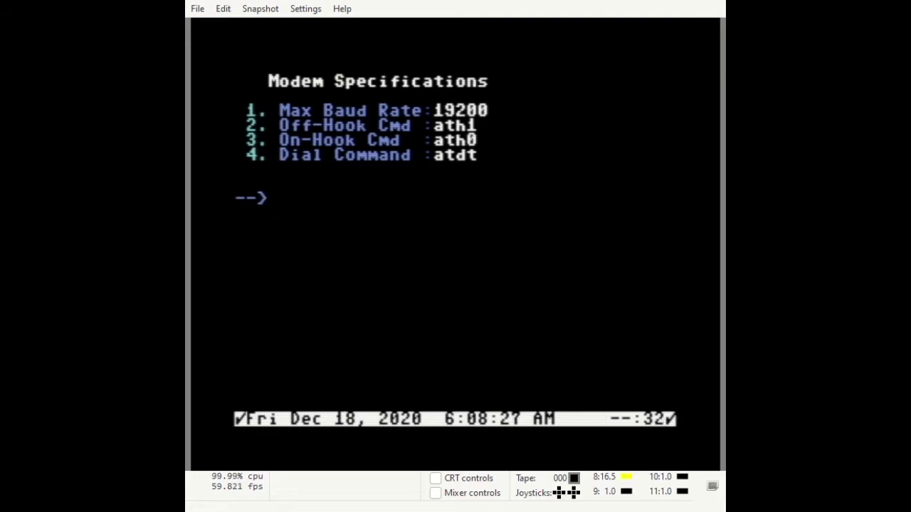
key(Return)
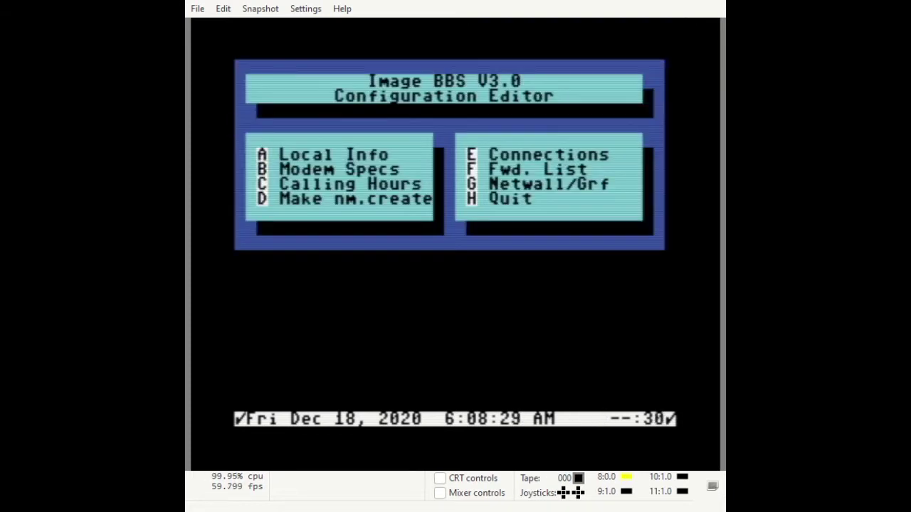
Set net call time slot 0 to start at 01A and end at 1:00 P
key(h)
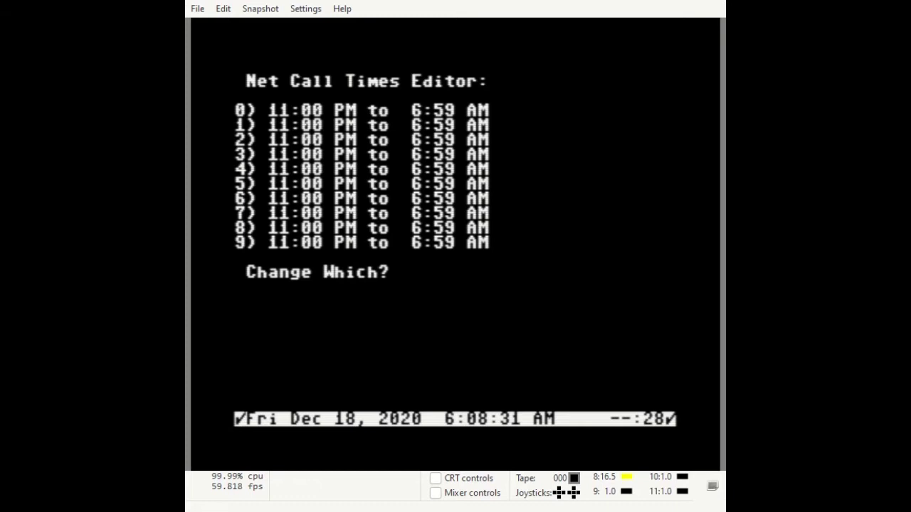
text(0)
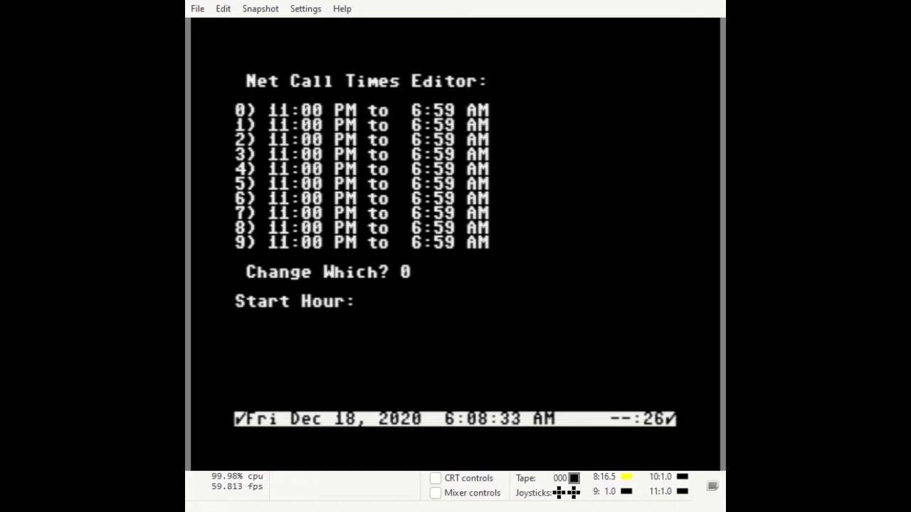
text(1A)
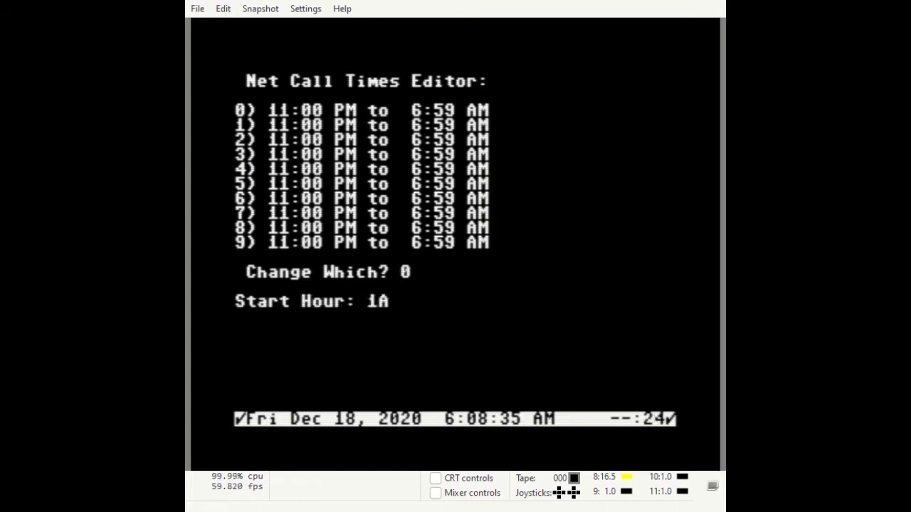
key(Return)
text(1)
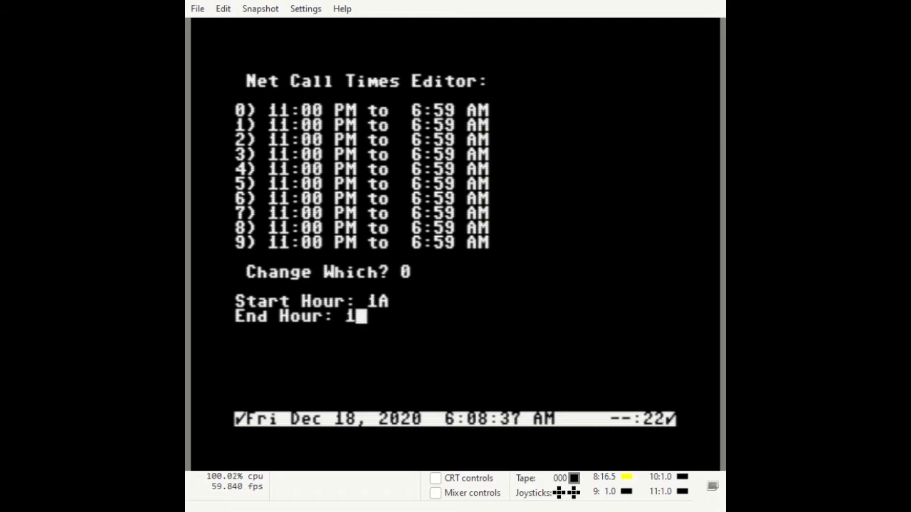
text(:00 P)
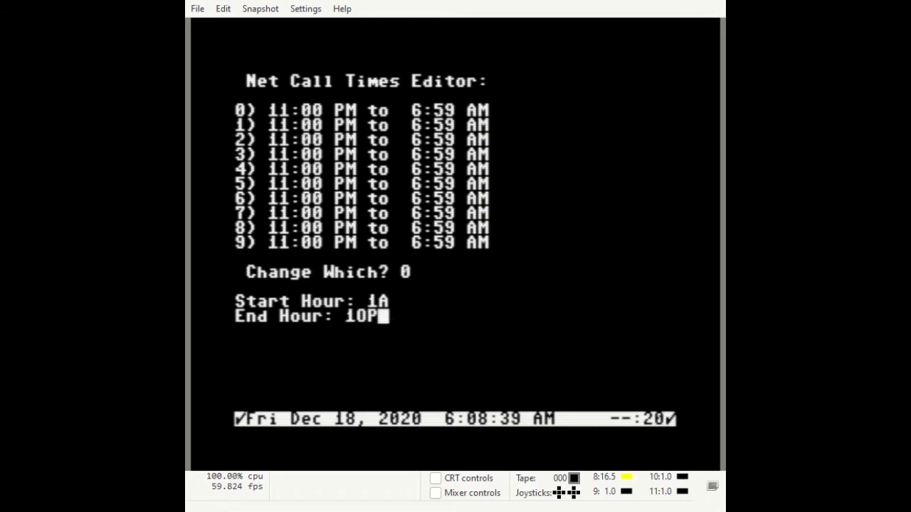
key(Return)
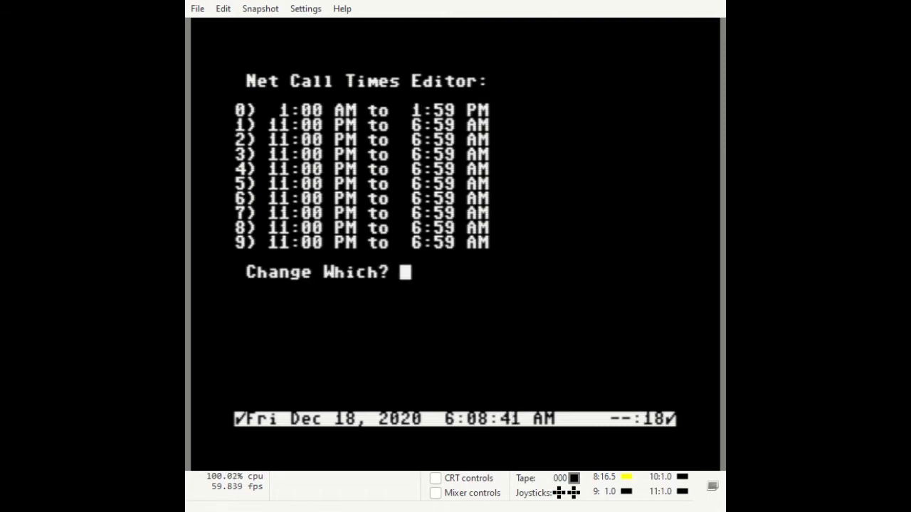
key(Return)
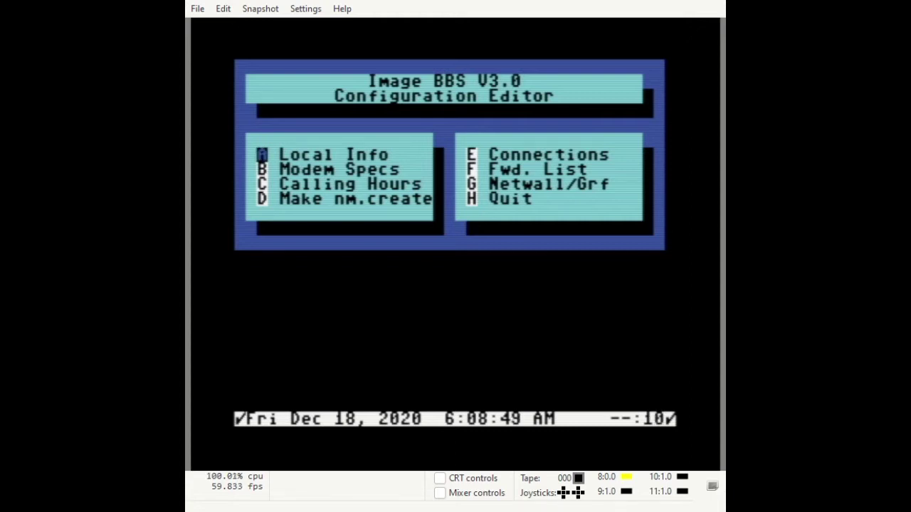
Open node IM2 in the standard Net Connects Editor and set its password
key(e)
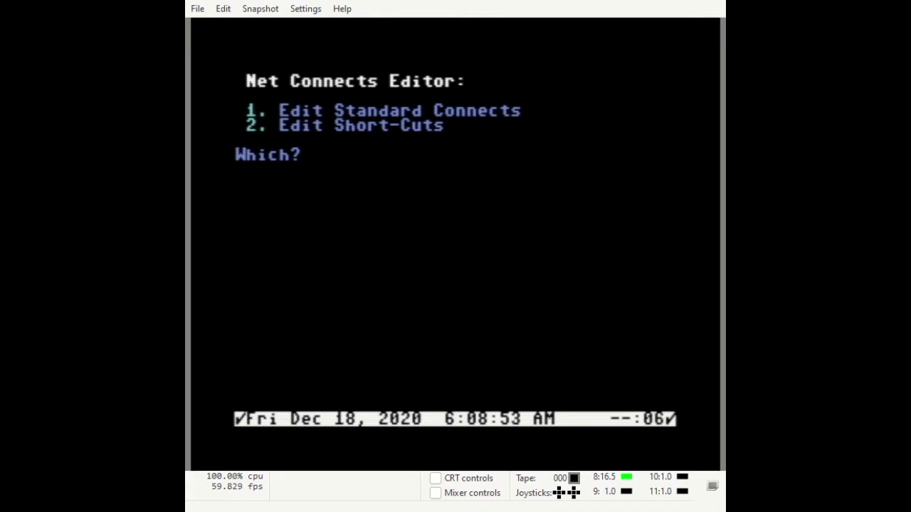
key(1)
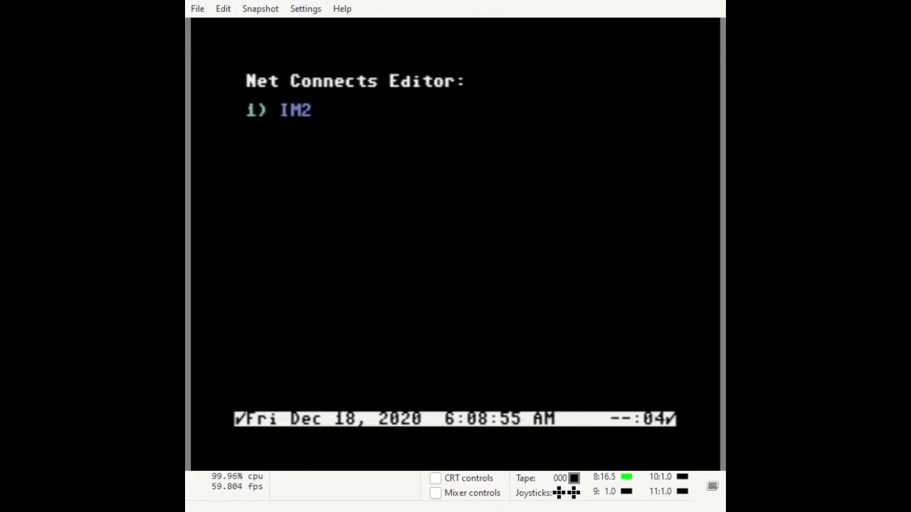
key(1)
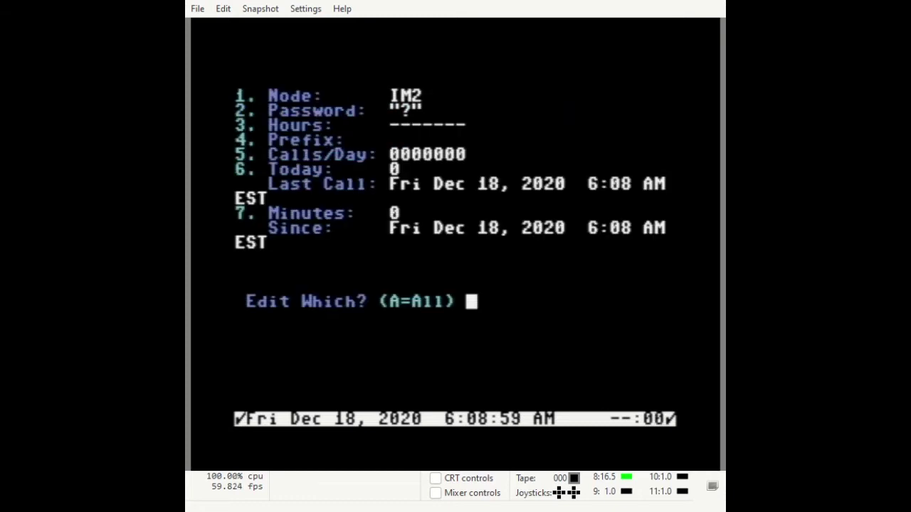
key(2)
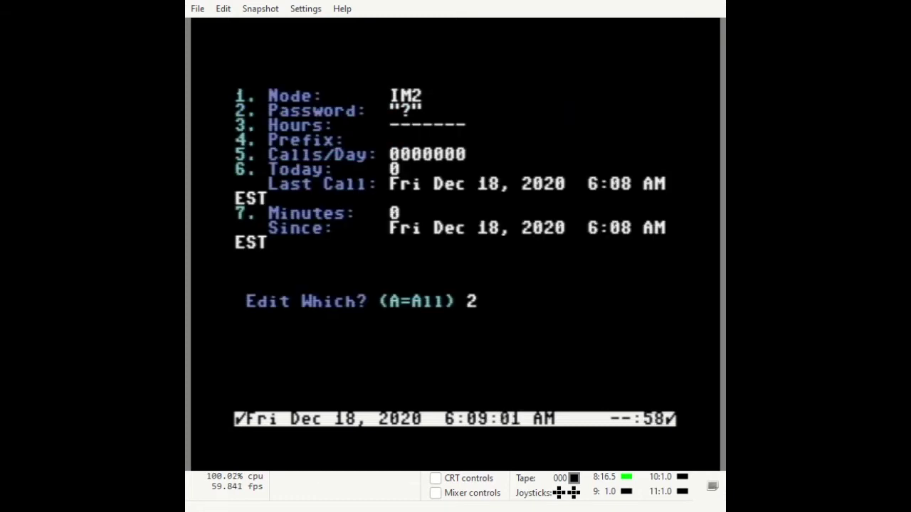
key(Return)
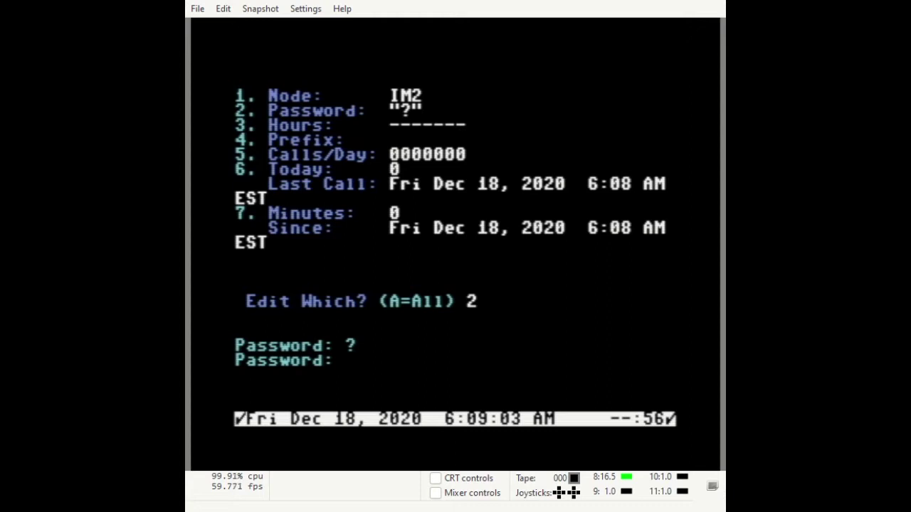
text(PASS)
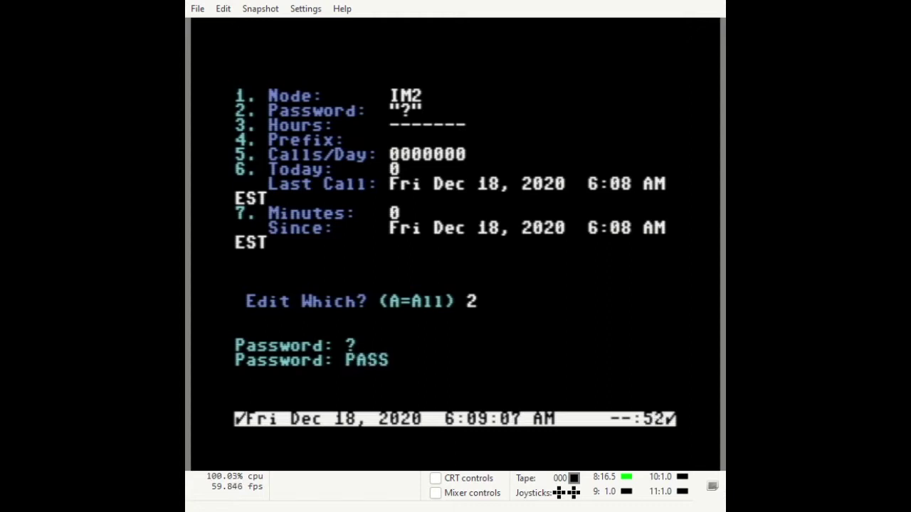
text(2)
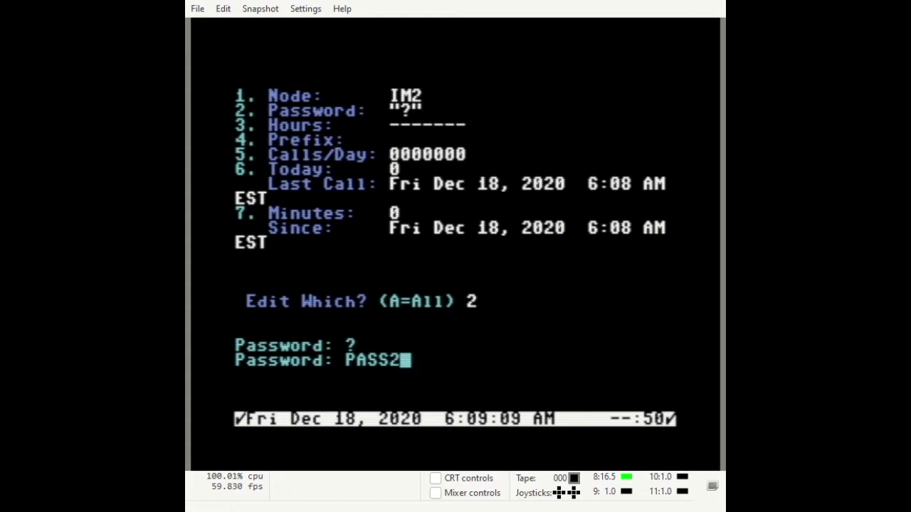
key(Return)
Give IM2 calling hours slot 0 every day and unlimited (+) calls per day
text(3)
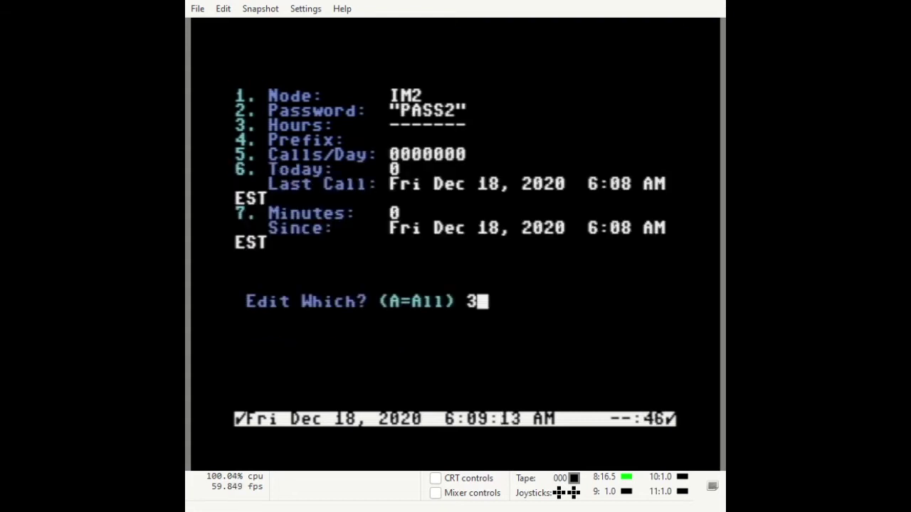
key(Return)
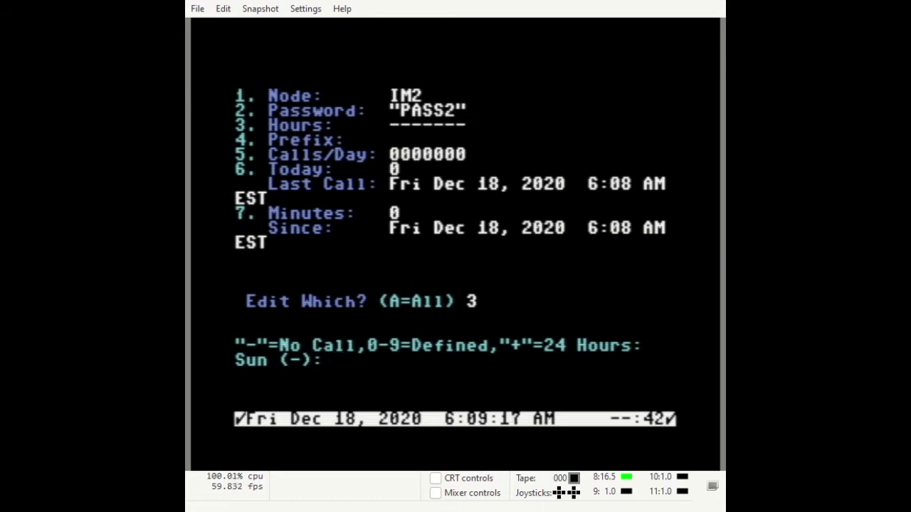
text(0000000)
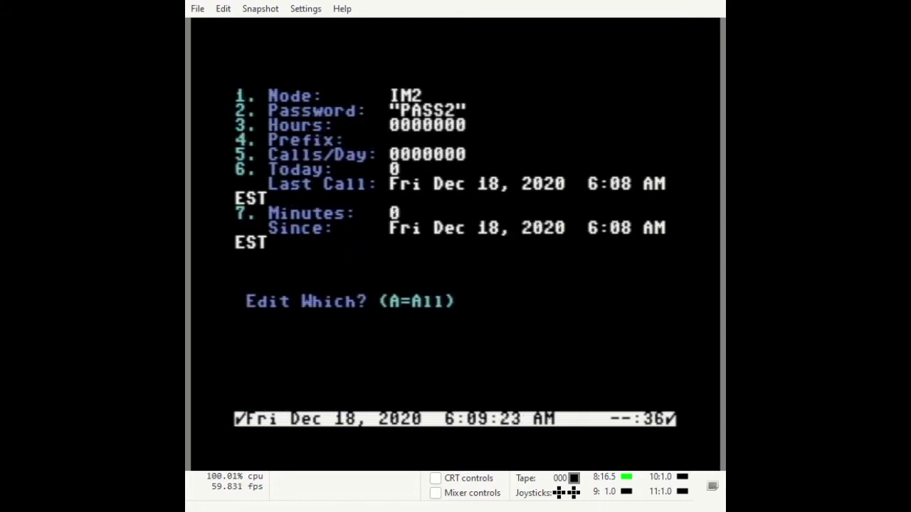
text(5)
key(Return)
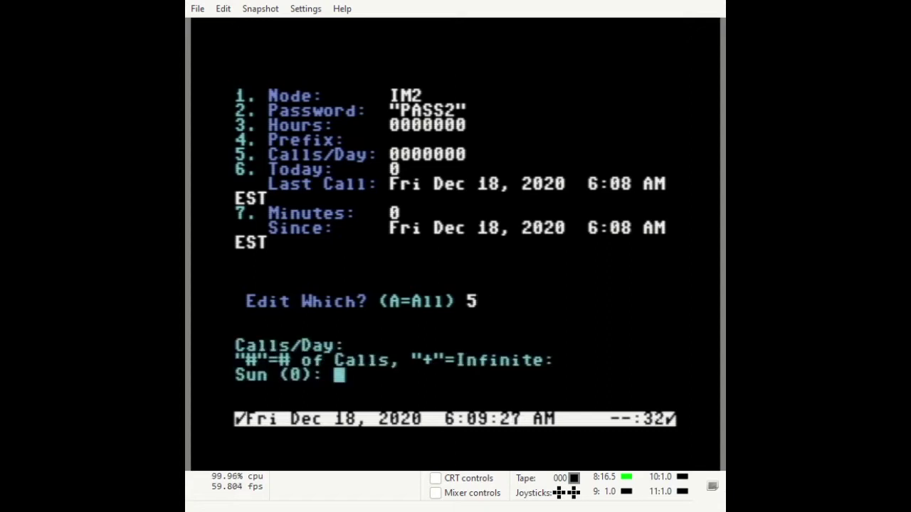
text(+)
key(Return)
text(+)
key(Return)
text(+ + + + +)
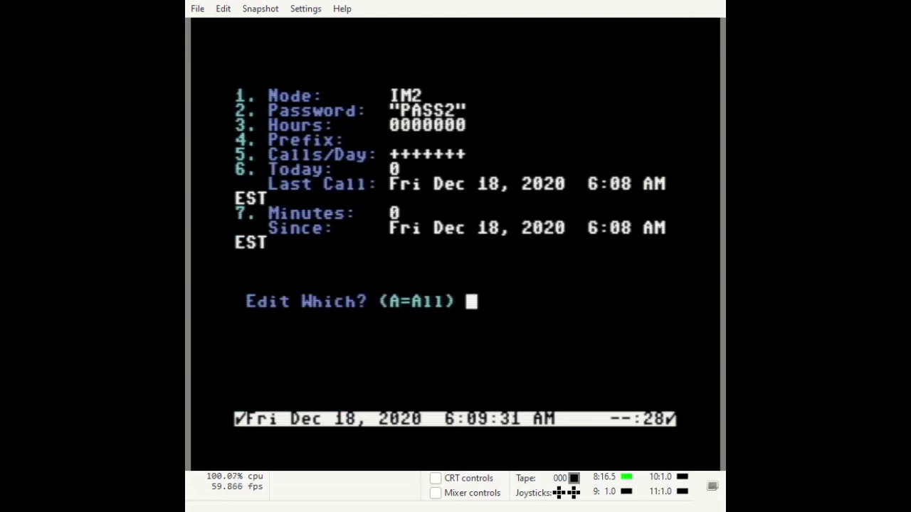
key(Return)
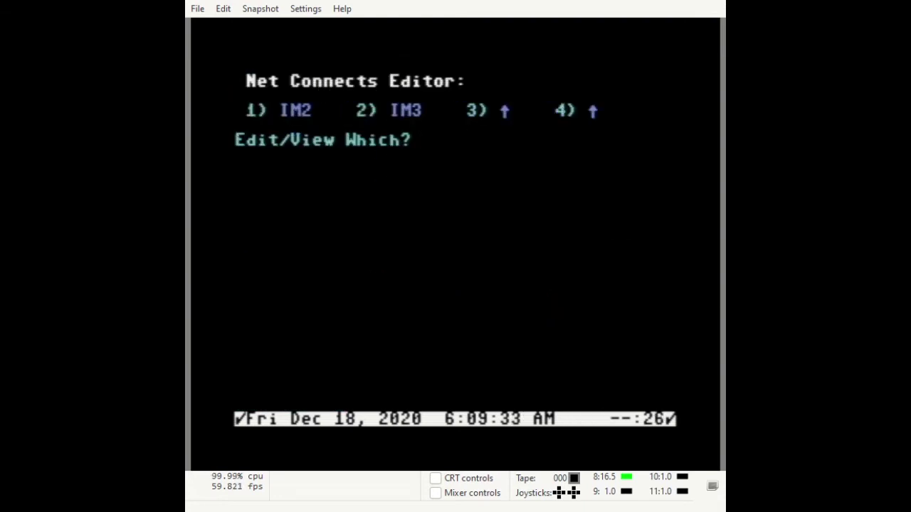
Open node IM3 and set its password
text(2)
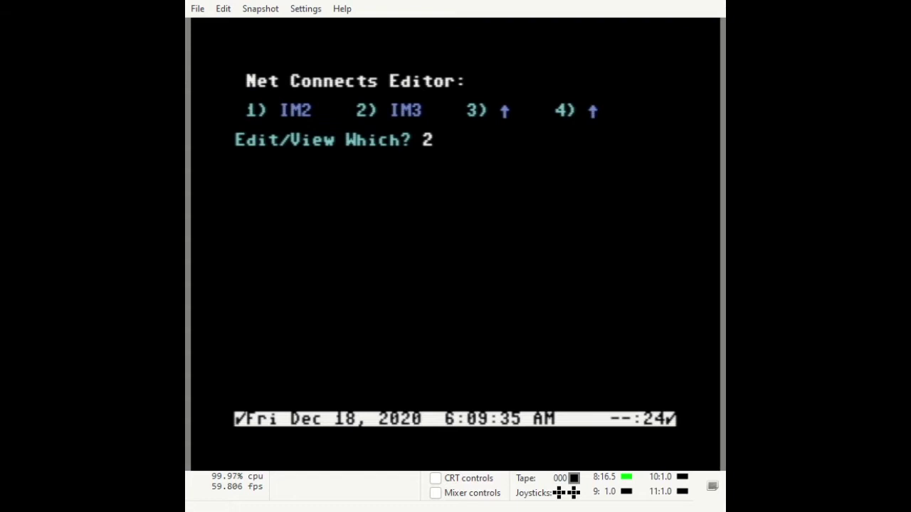
key(Return)
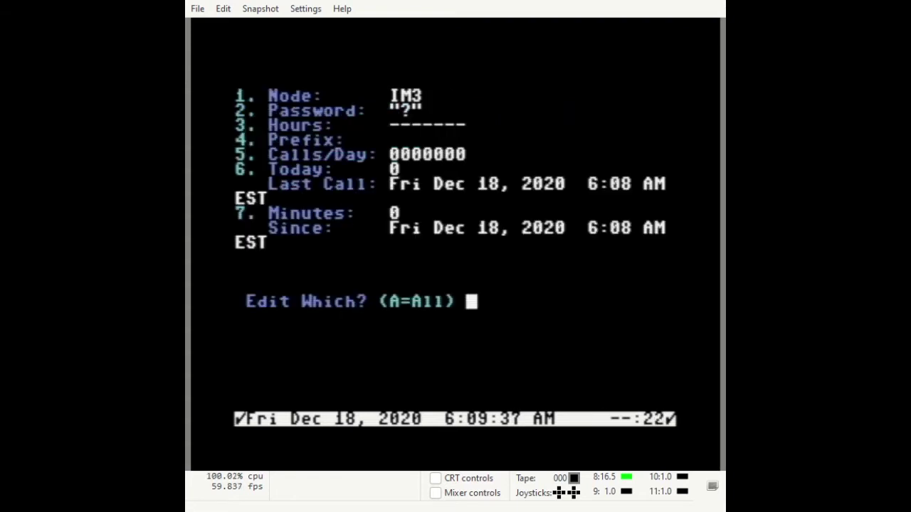
text(2)
key(Return)
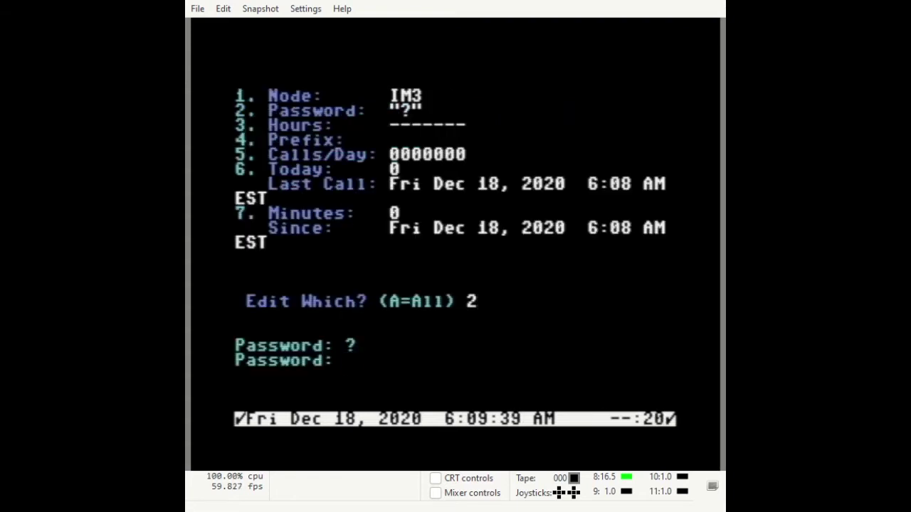
text(PASS3)
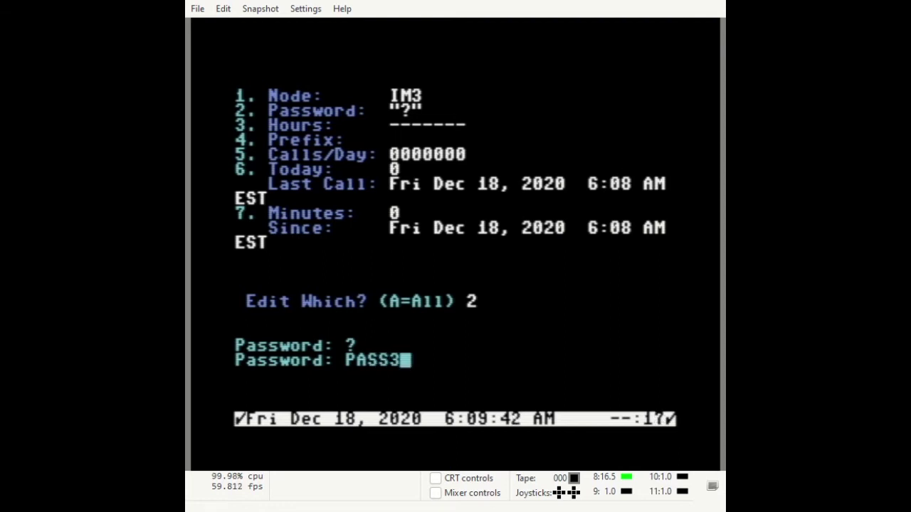
key(Return)
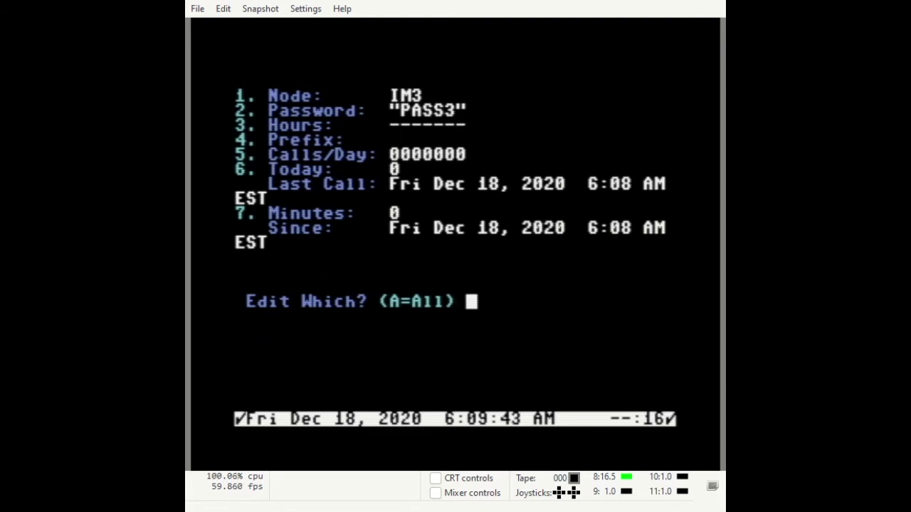
Give IM3 calling hours 0 every day and unlimited (+) calls per day
text(3)
key(Return)
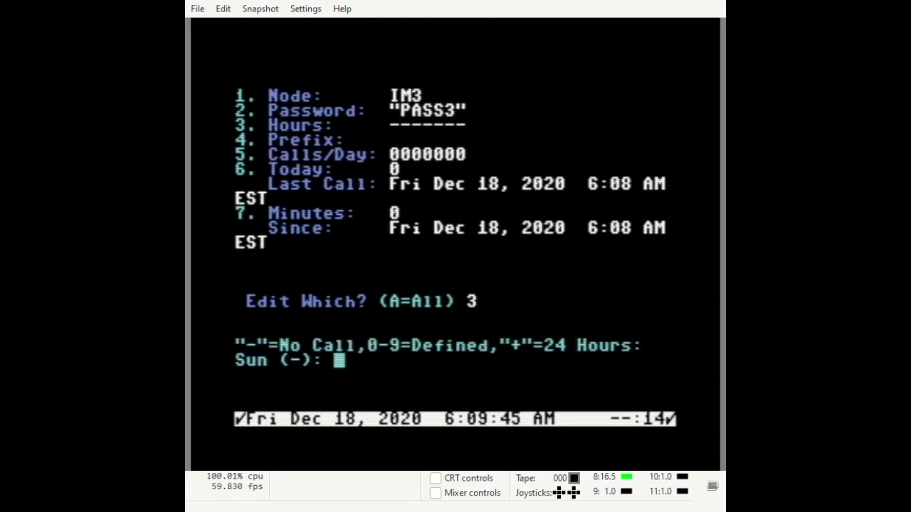
text(0 0 0 0 0 0 )
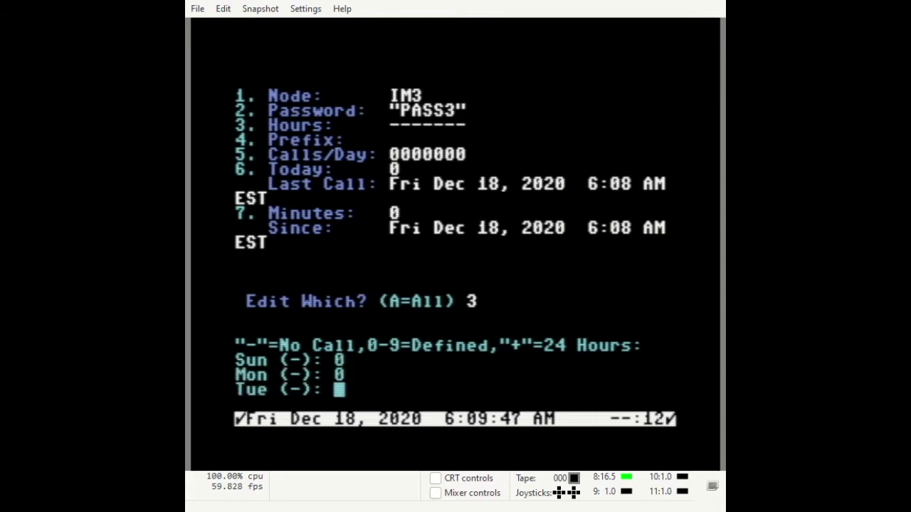
text(0)
key(Return)
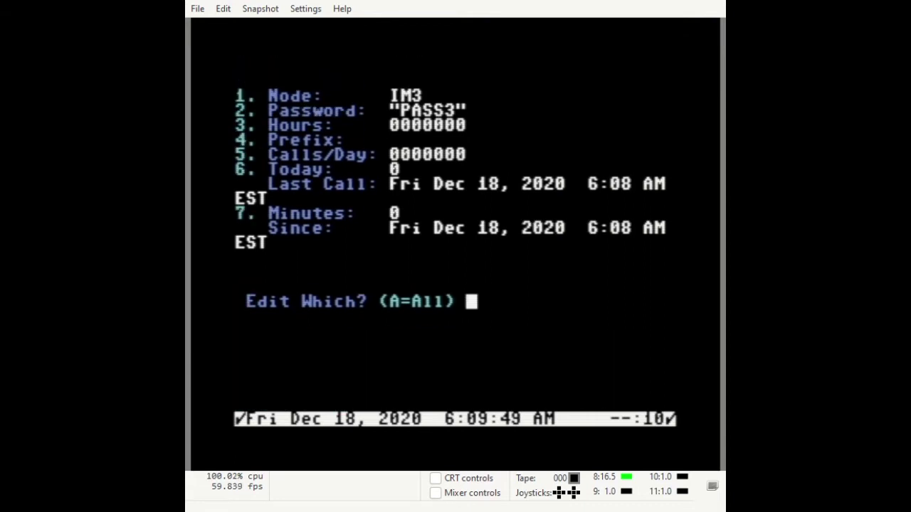
text(5)
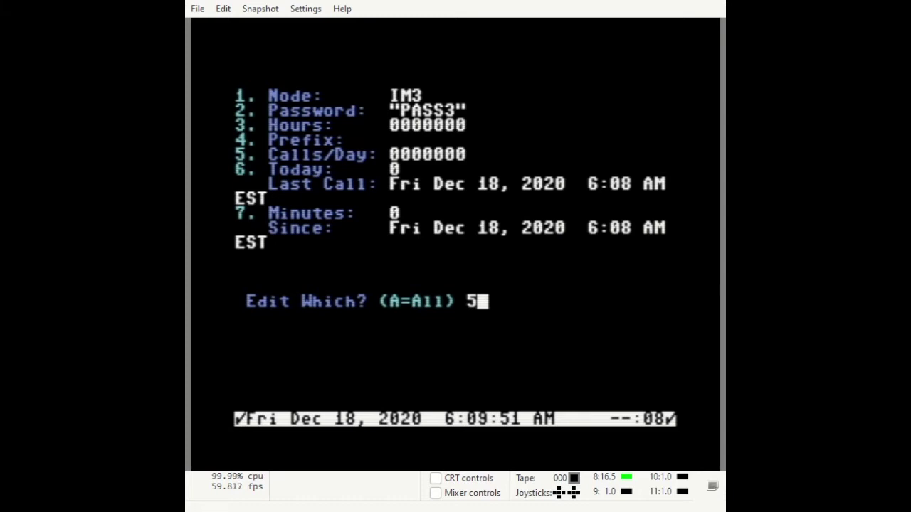
key(Return)
text(+ + + + + + +)
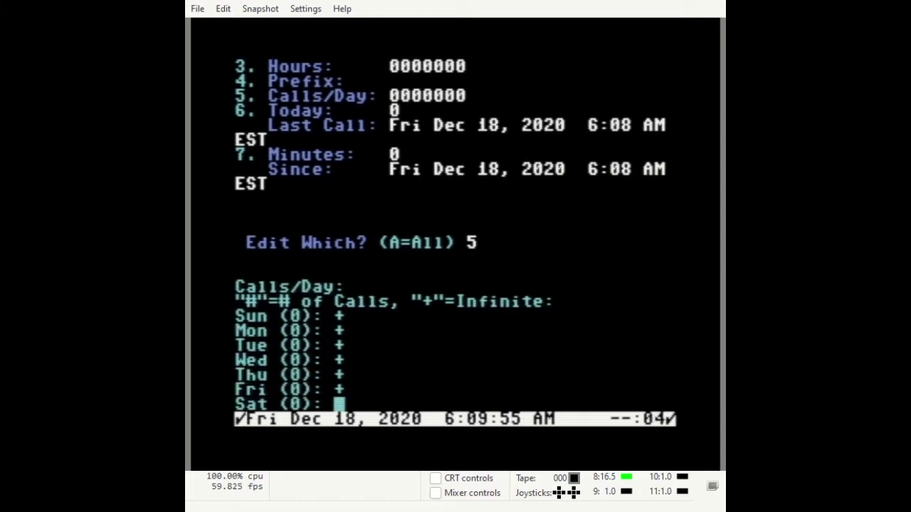
key(Return)
key(Return)
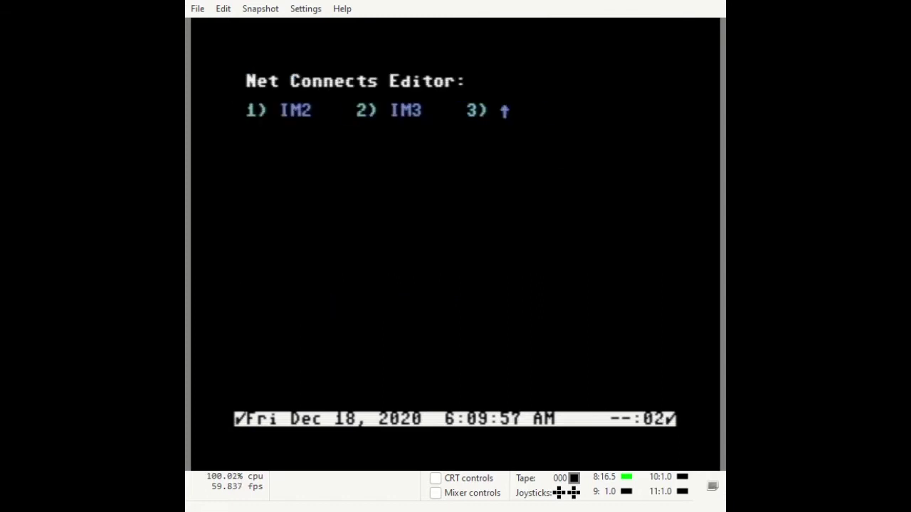
key(Return)
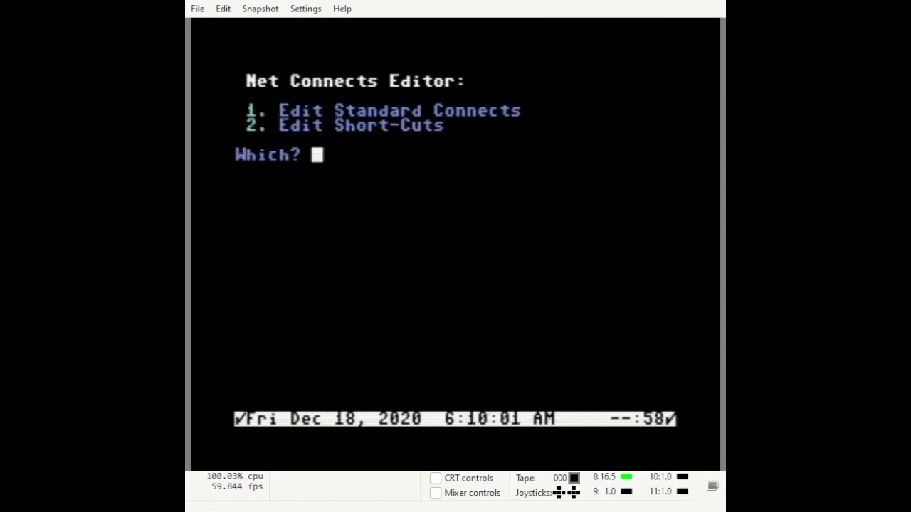
key(Return)
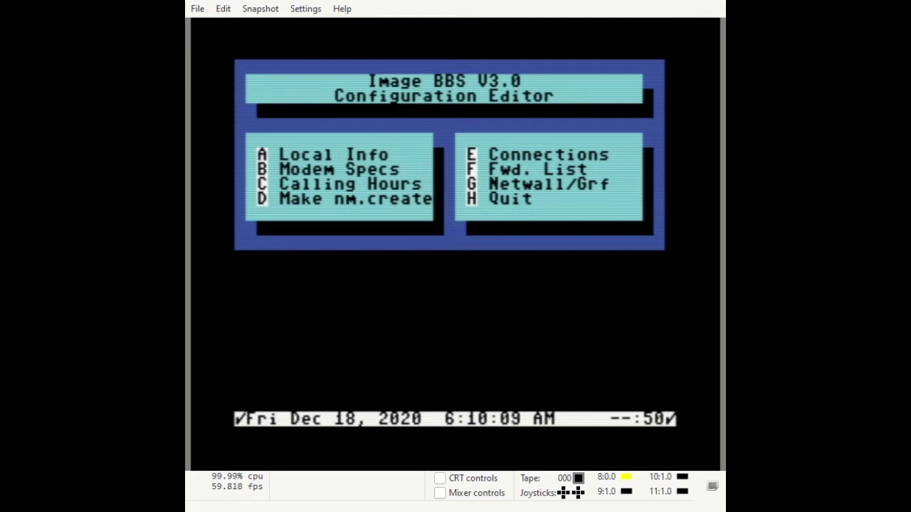
Add a forward of the sysop's mail to a remote handle at node 2
key(f)
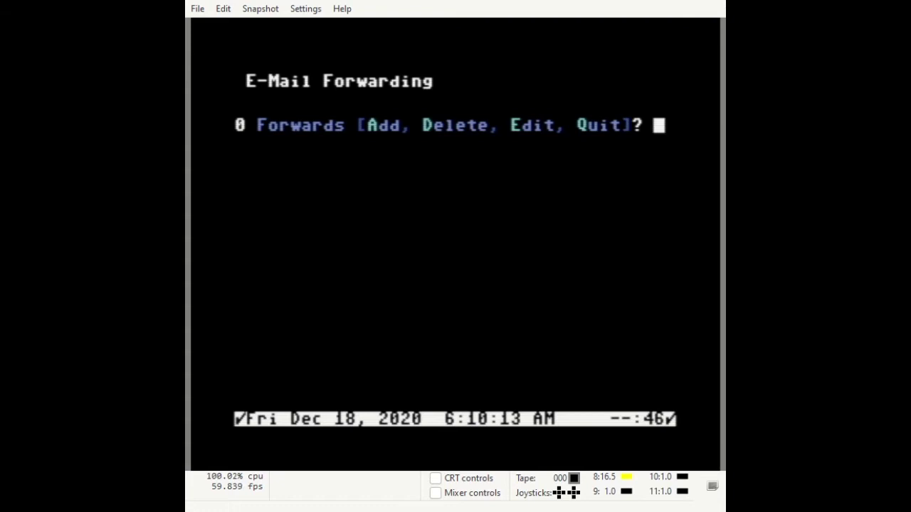
key(a)
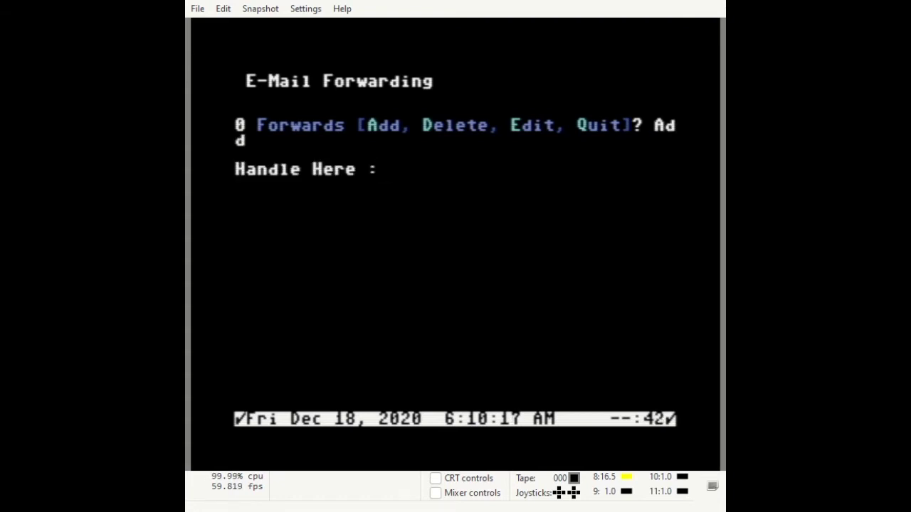
text(IMAGE )
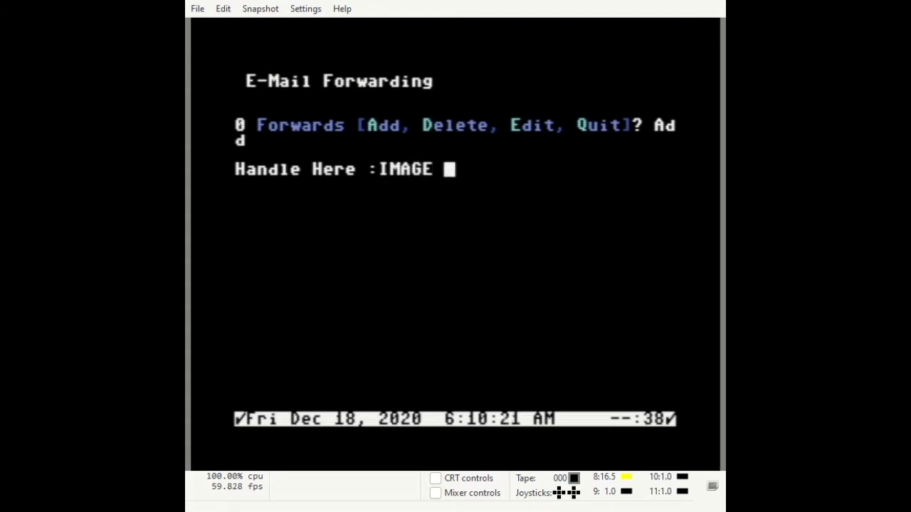
text(SYSOP)
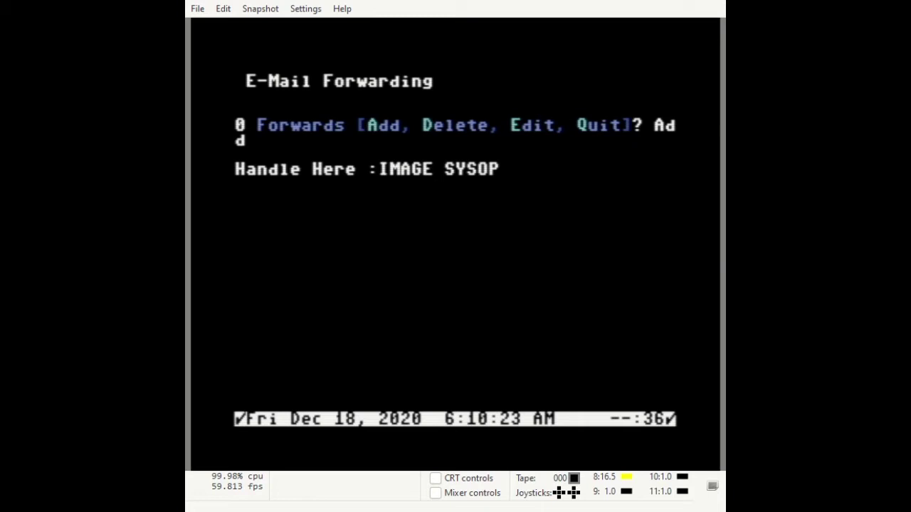
key(Return)
text(X+TEC)
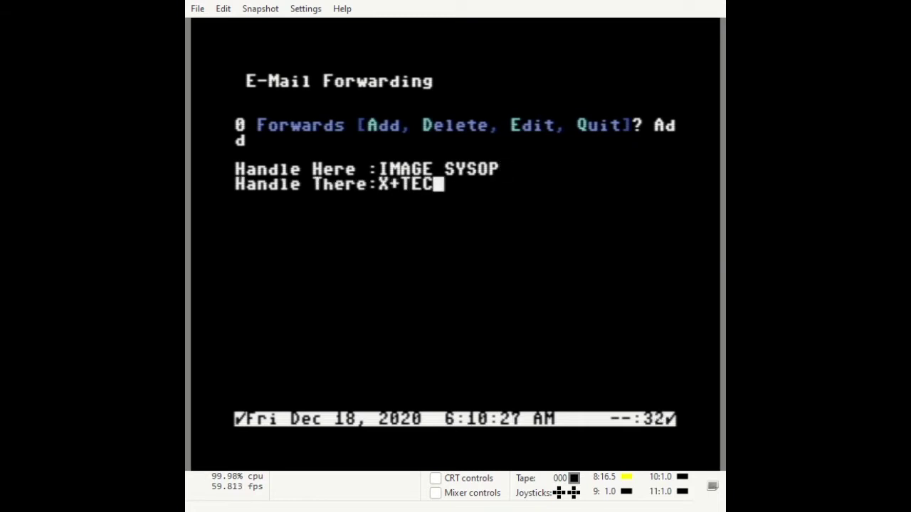
key(BackSpace)
key(BackSpace)
key(BackSpace)
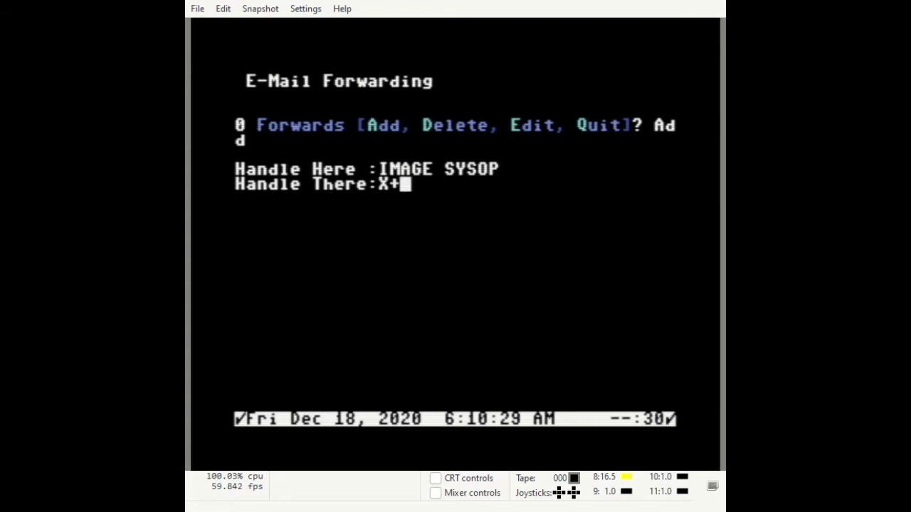
text(-)
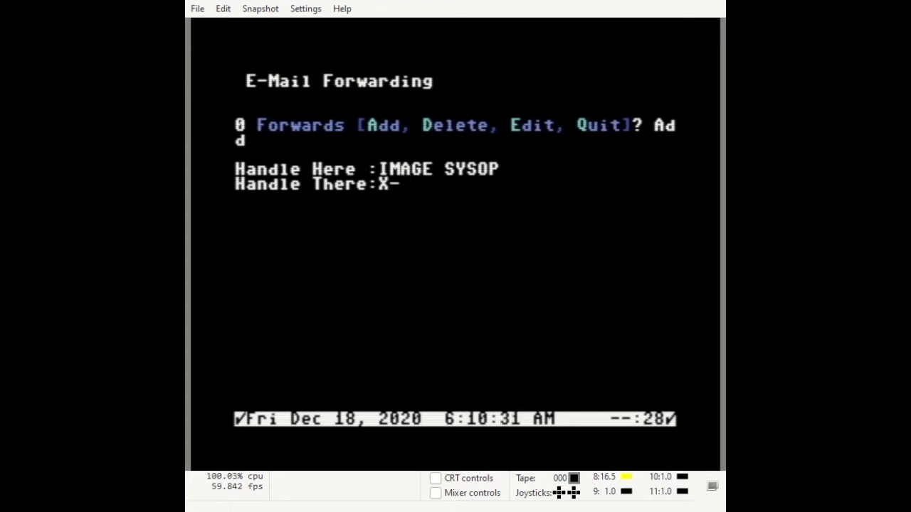
text(TEC)
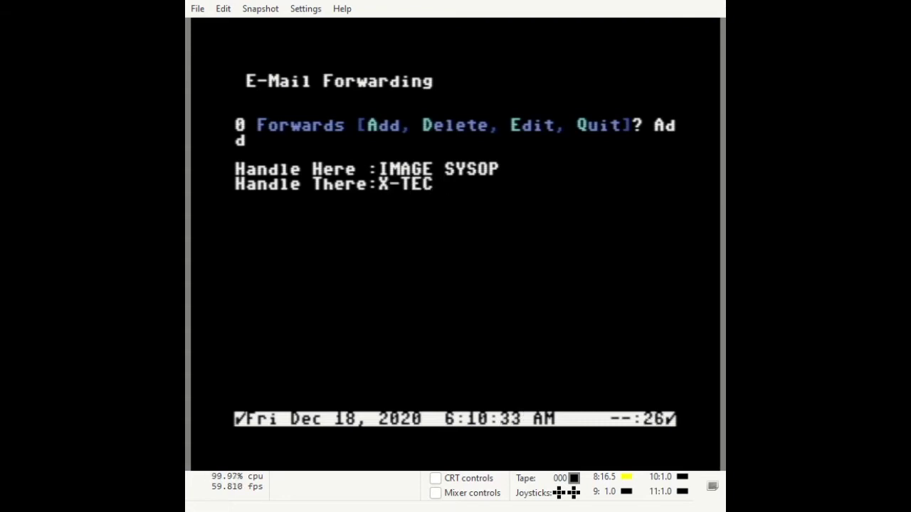
key(Return)
text(2)
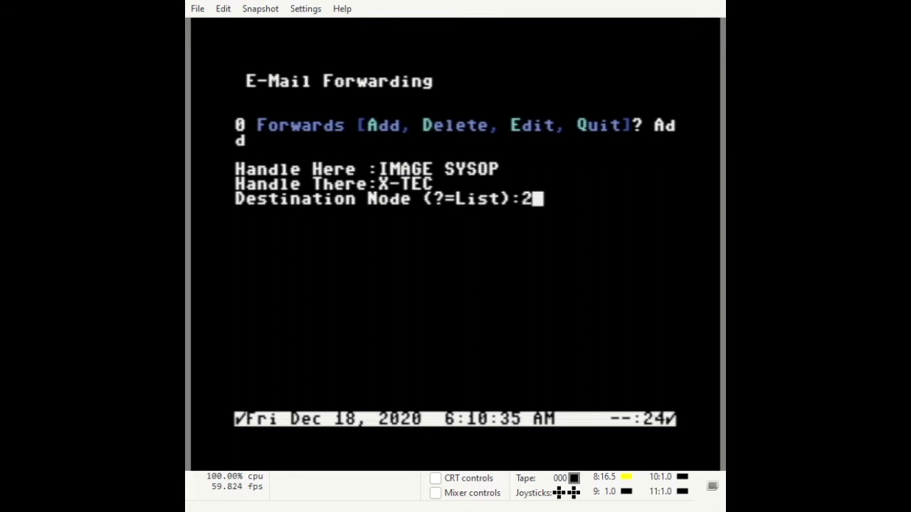
key(Return)
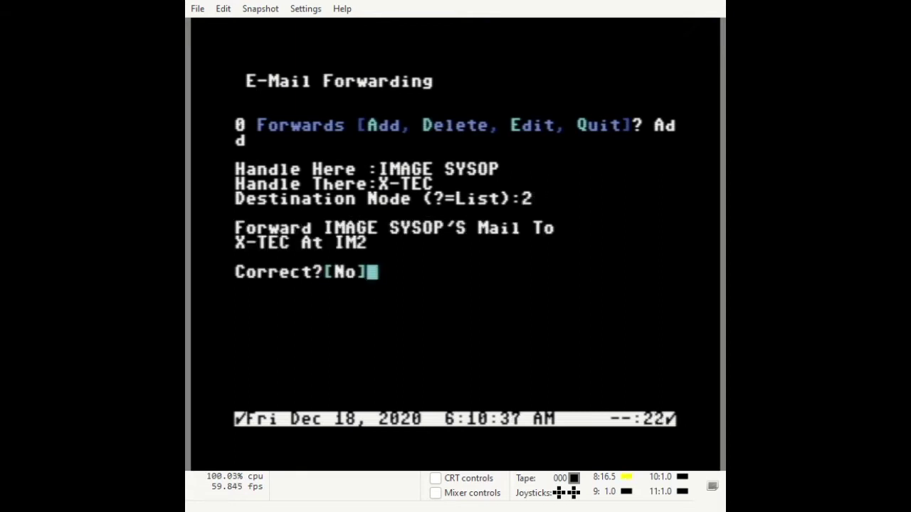
key(y)
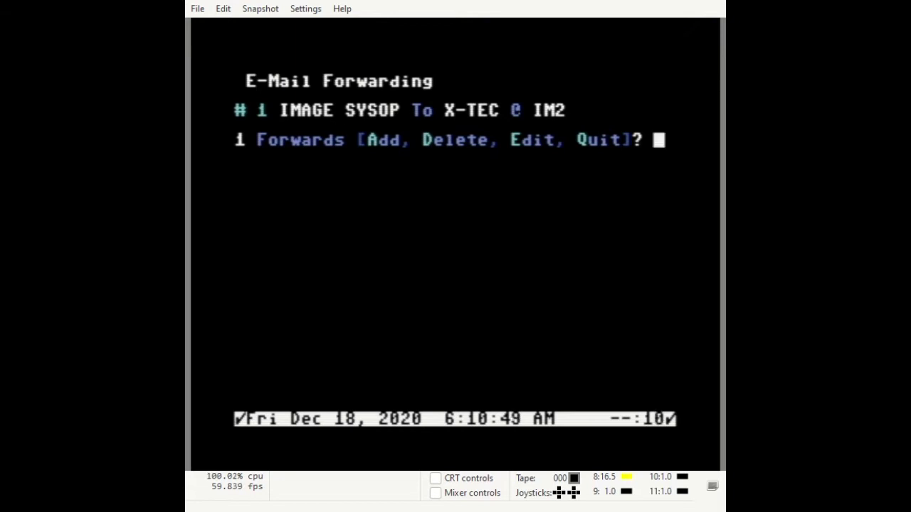
Delete forward #1 and quit back to the configuration menu
key(d)
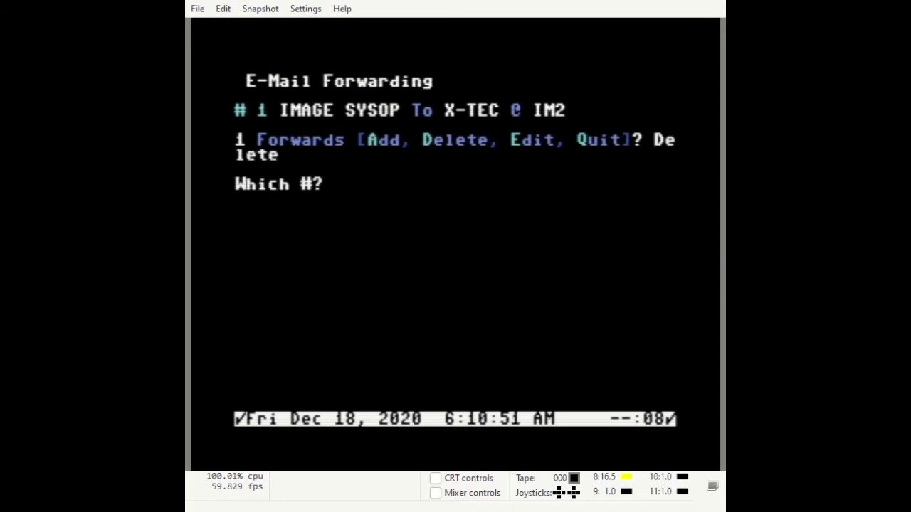
text(1)
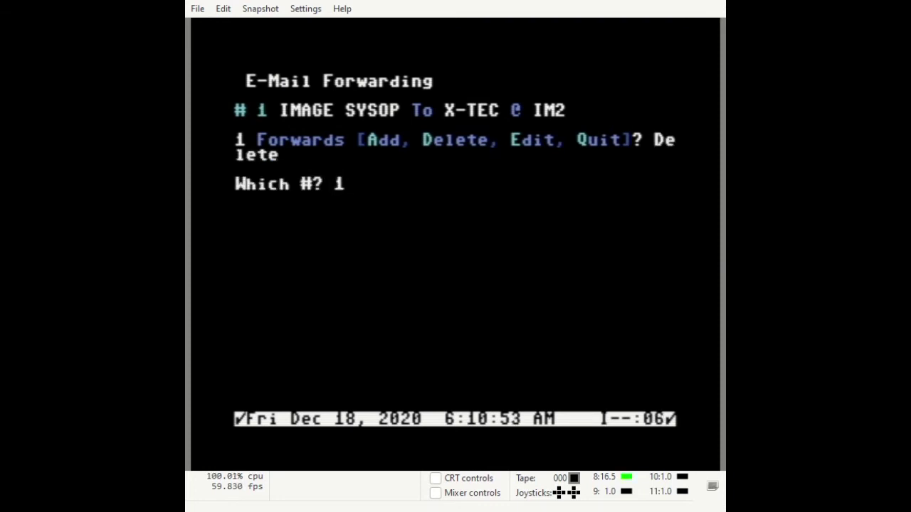
key(Return)
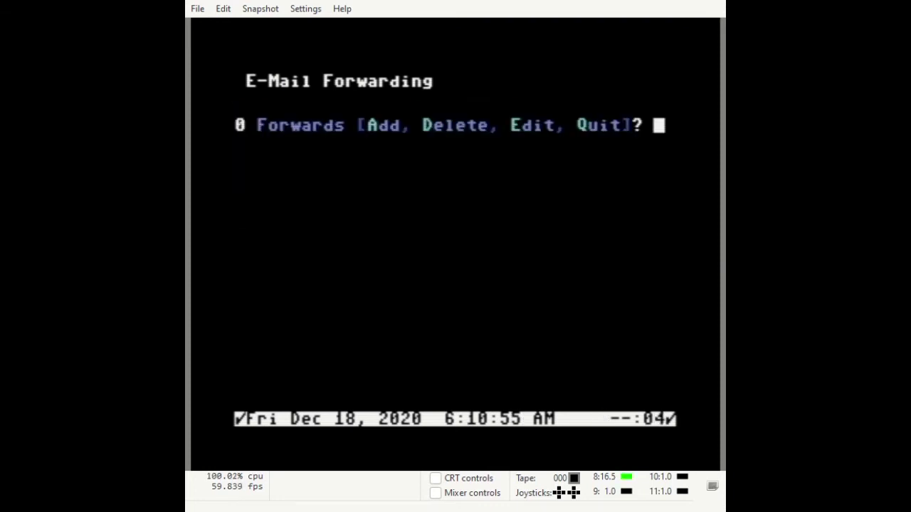
key(q)
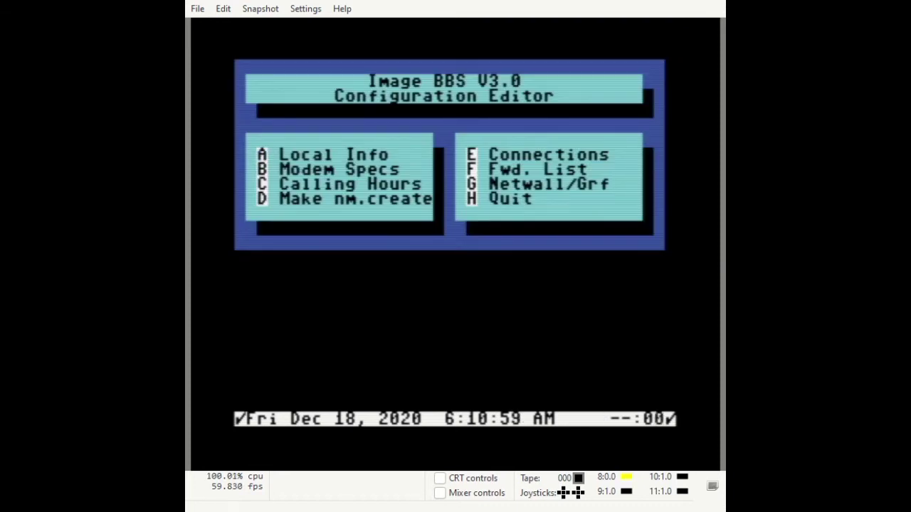
Set NetWall connects 1 and 2 to IM2 and IM3
key(g)
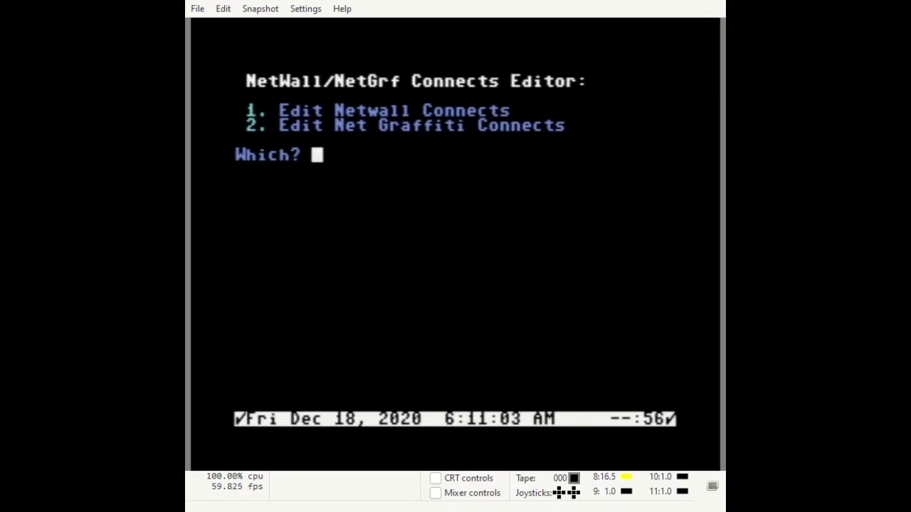
key(1)
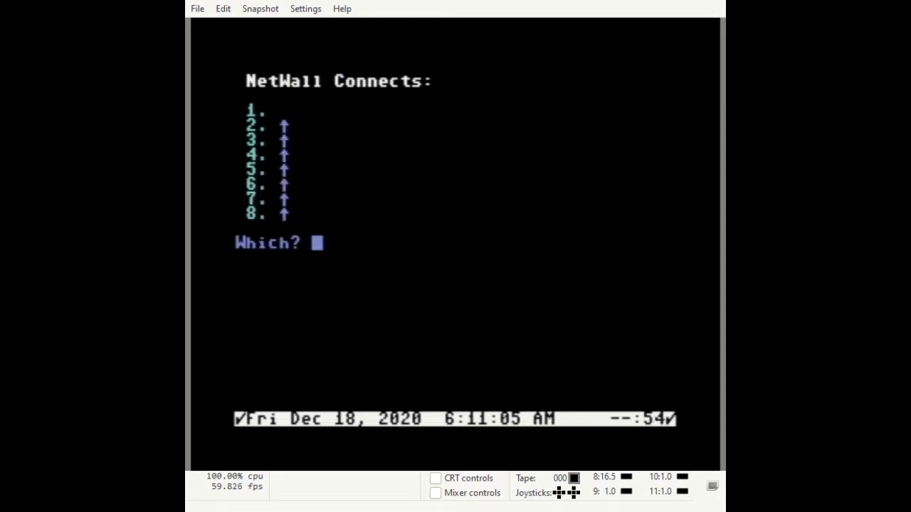
key(1)
text(IM2)
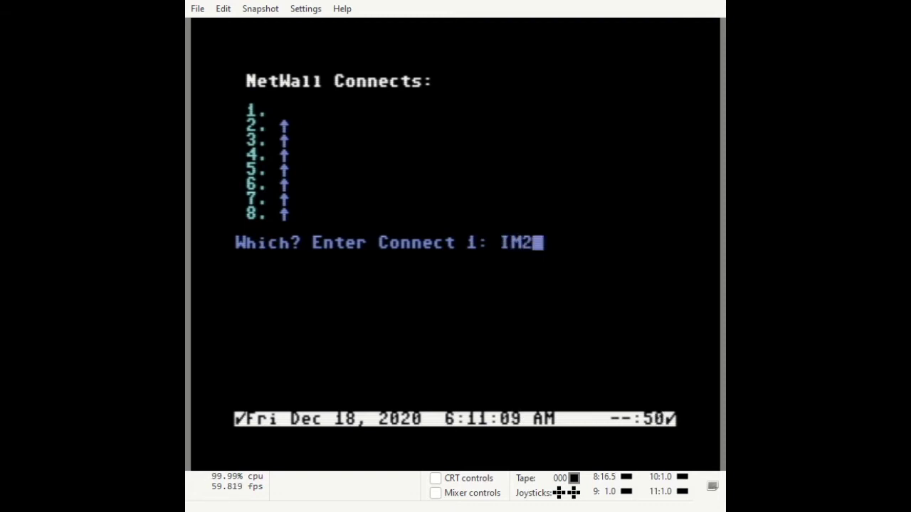
key(Return)
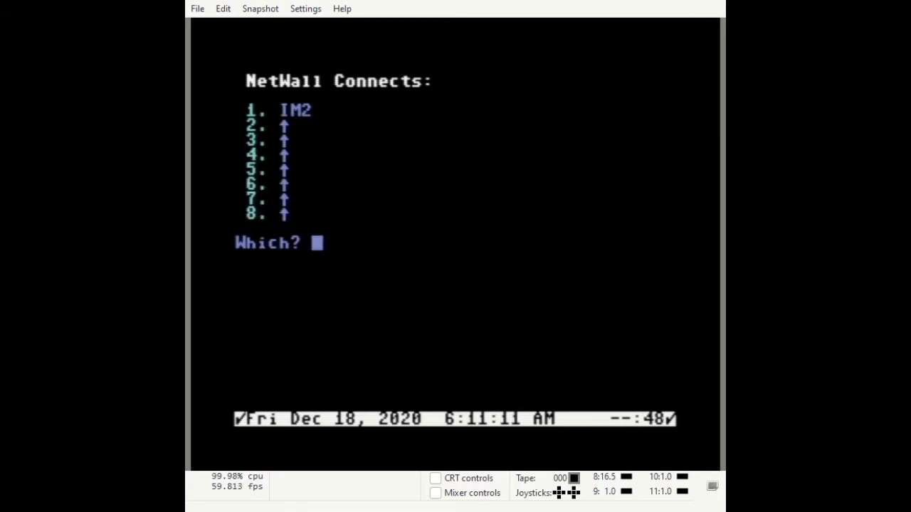
key(2)
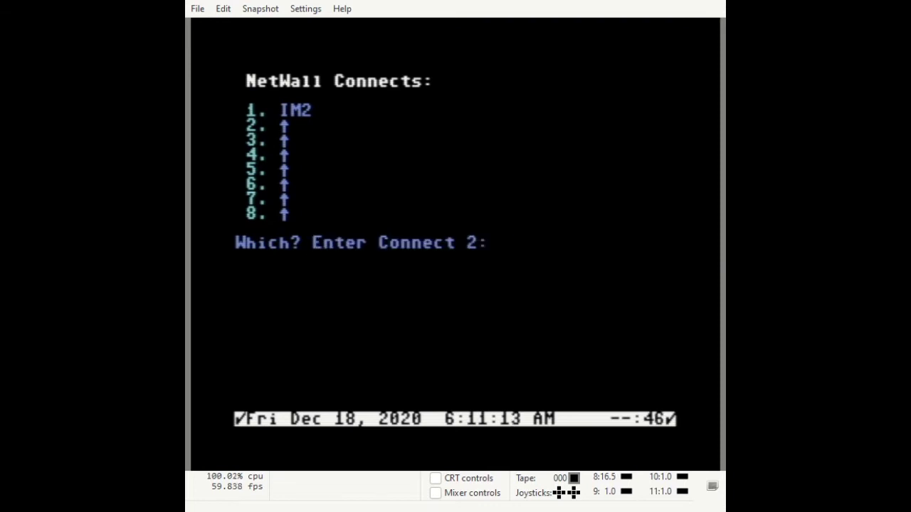
text(IM3)
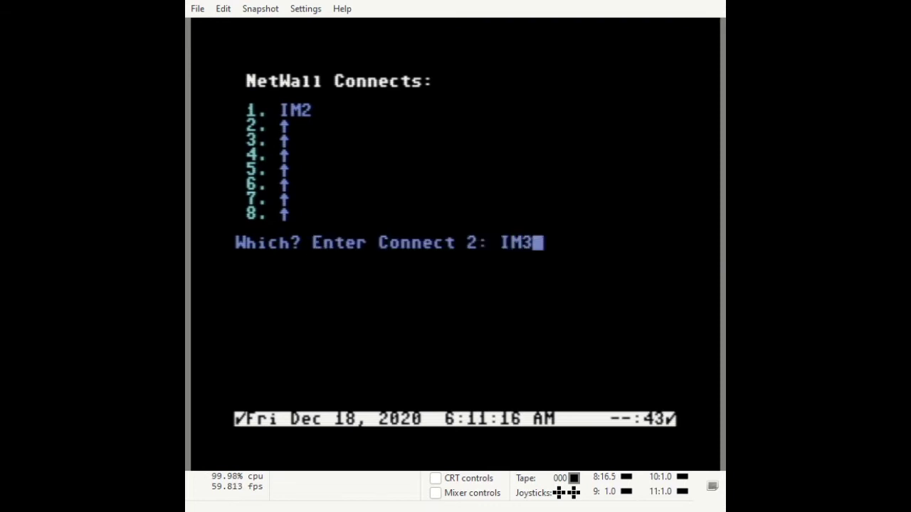
key(Return)
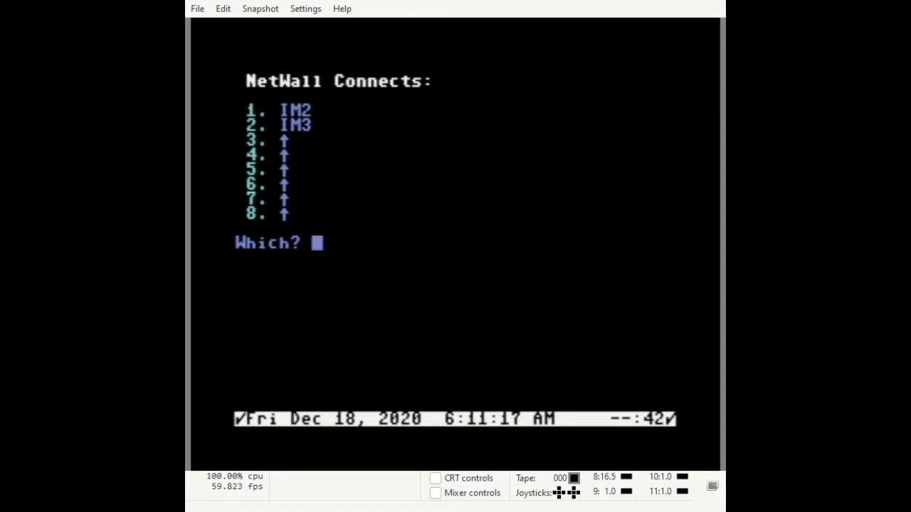
key(Return)
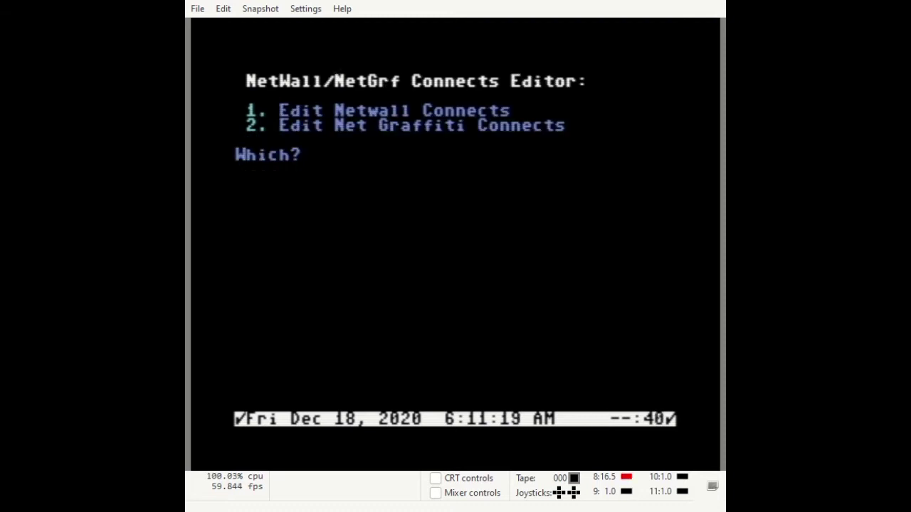
Set Net Graffiti connects 1 and 2 to IM2 and IM3
key(2)
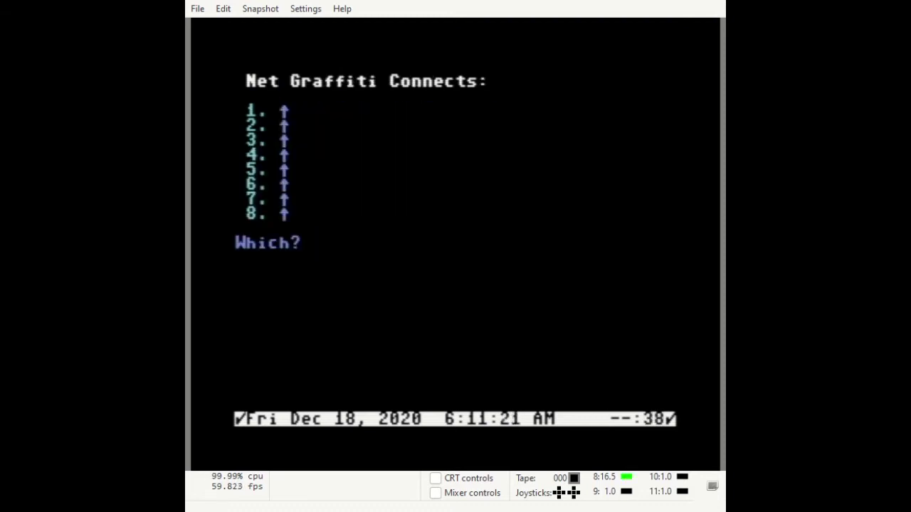
key(1)
text(IM2)
key(Return)
text(2. )
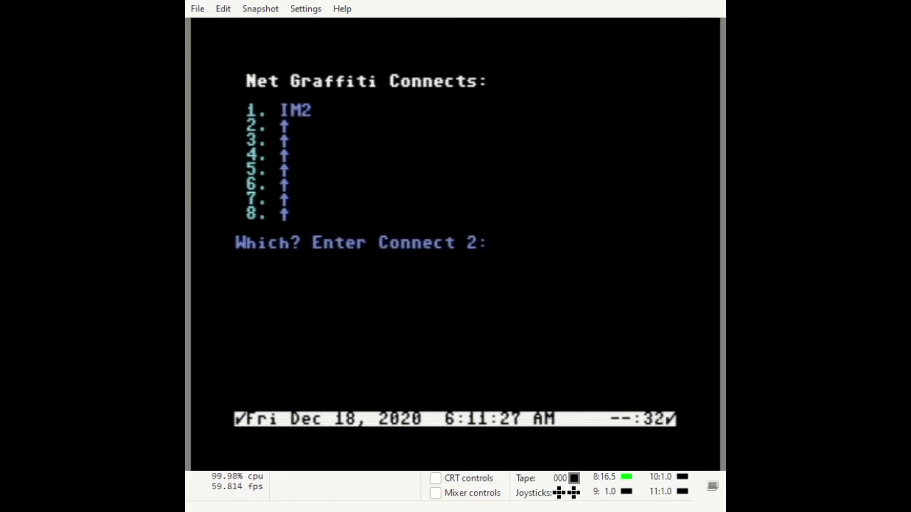
text(IM3)
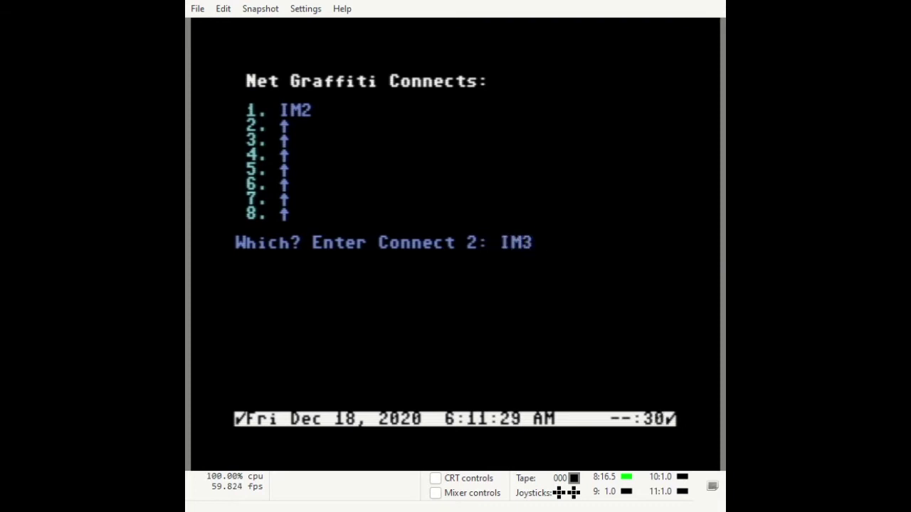
key(Return)
key(Return)
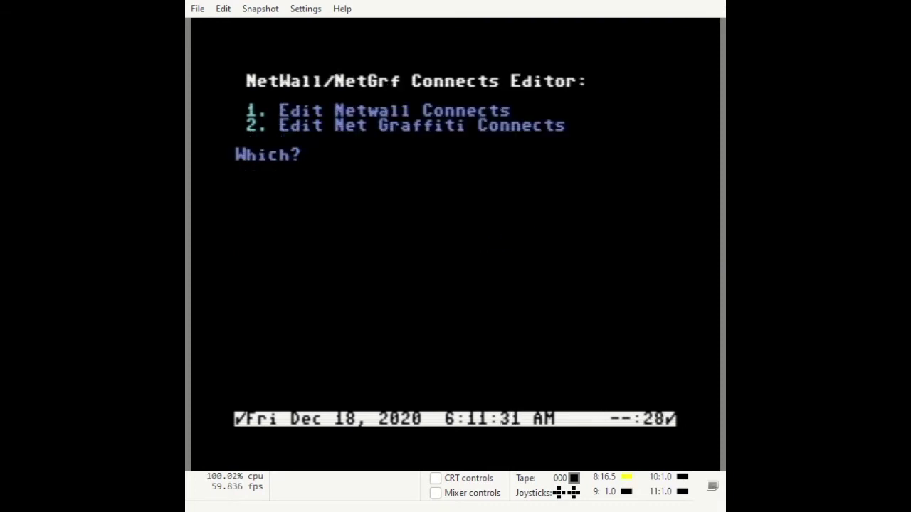
key(Return)
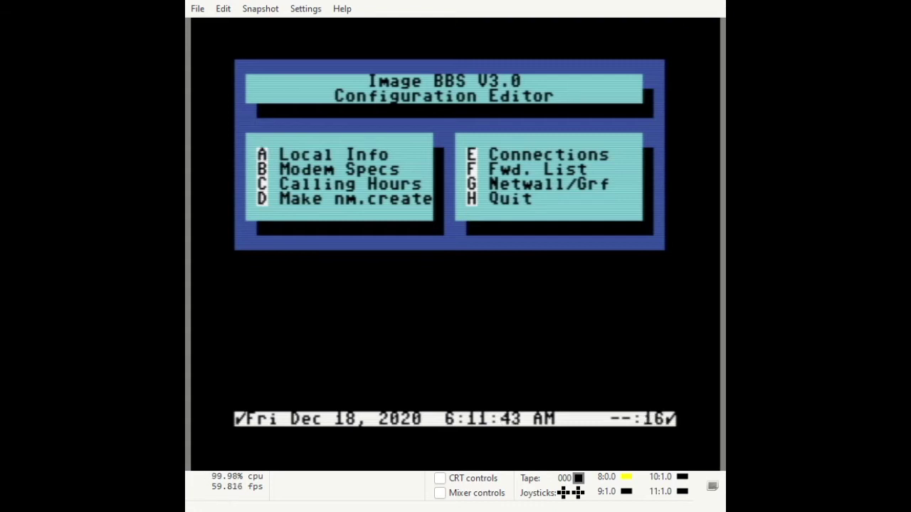
Exit the configuration editor, re-enter it with IM, and reach Base Editors' Editor Utils
key(h)
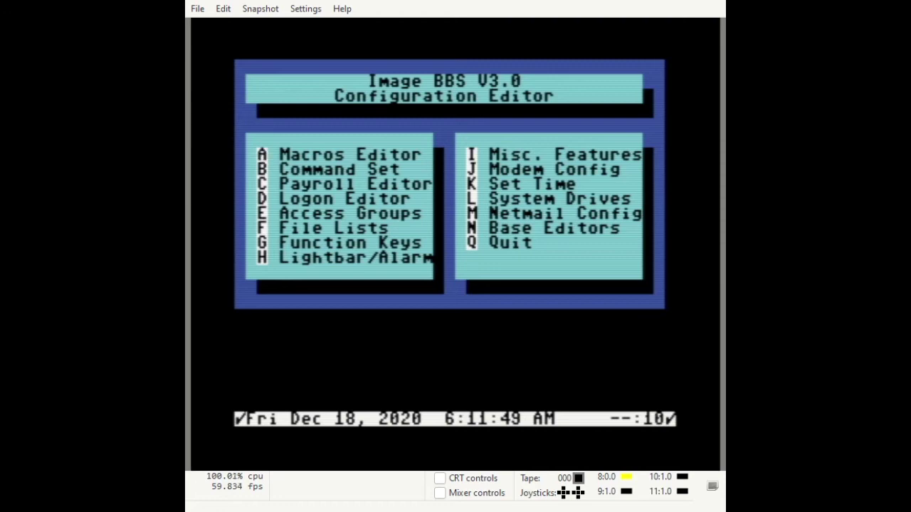
key(q)
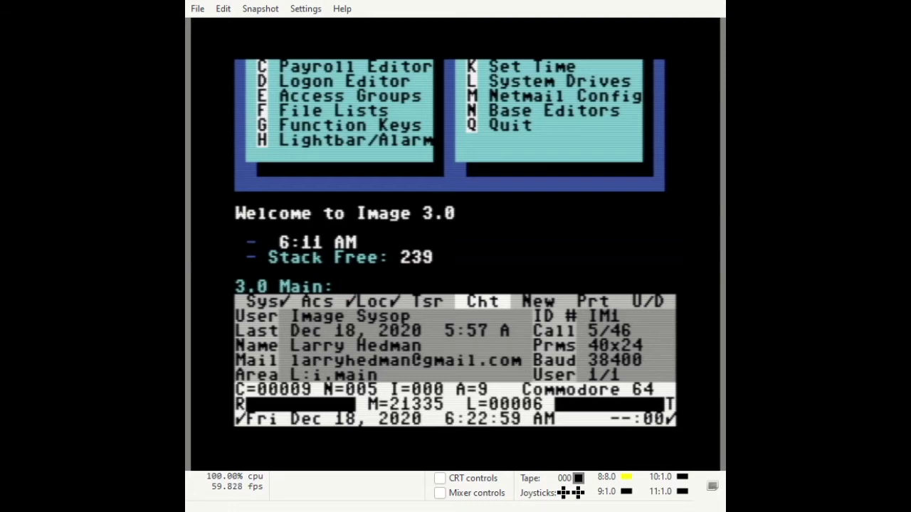
text(IM)
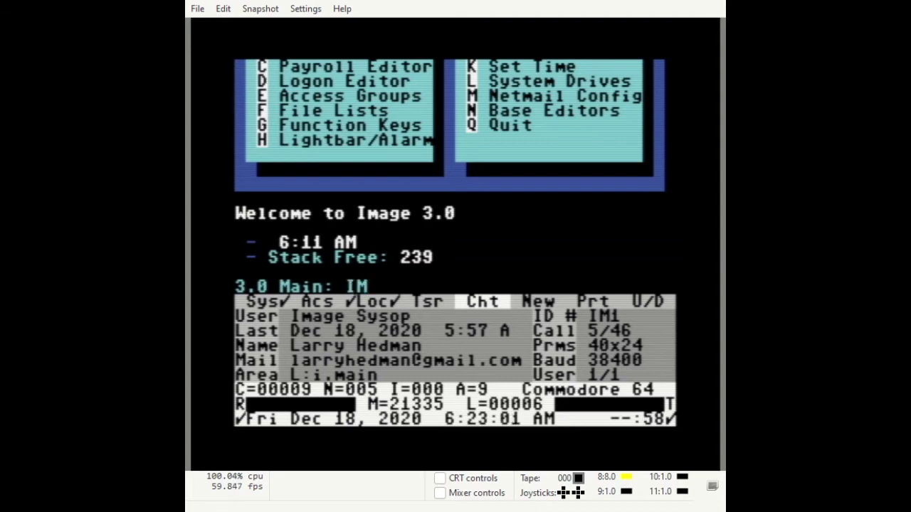
key(Return)
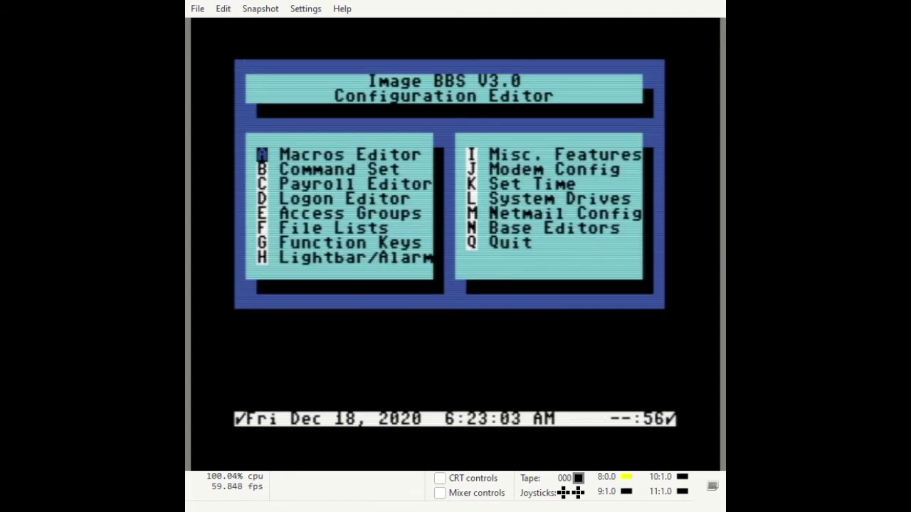
key(n)
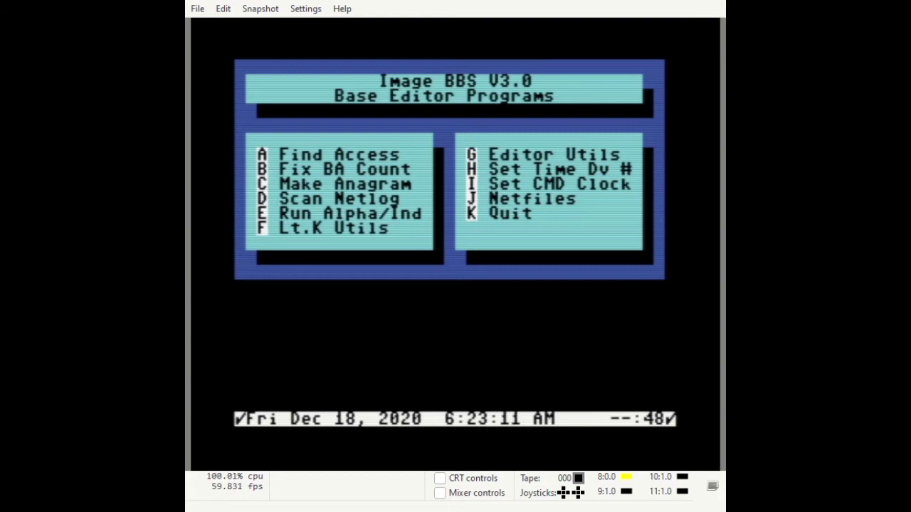
key(Return)
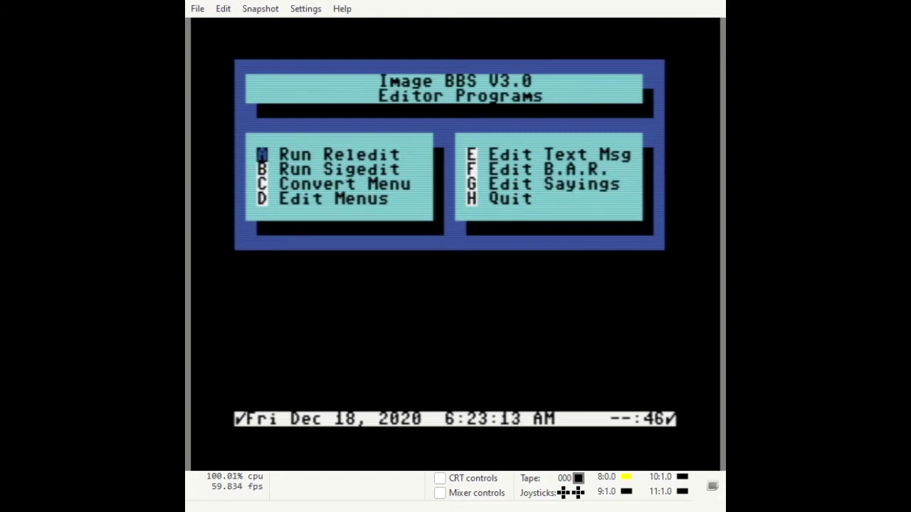
Run RELEDIT, list its three sub-boards, then go to its NetSubs list
key(Return)
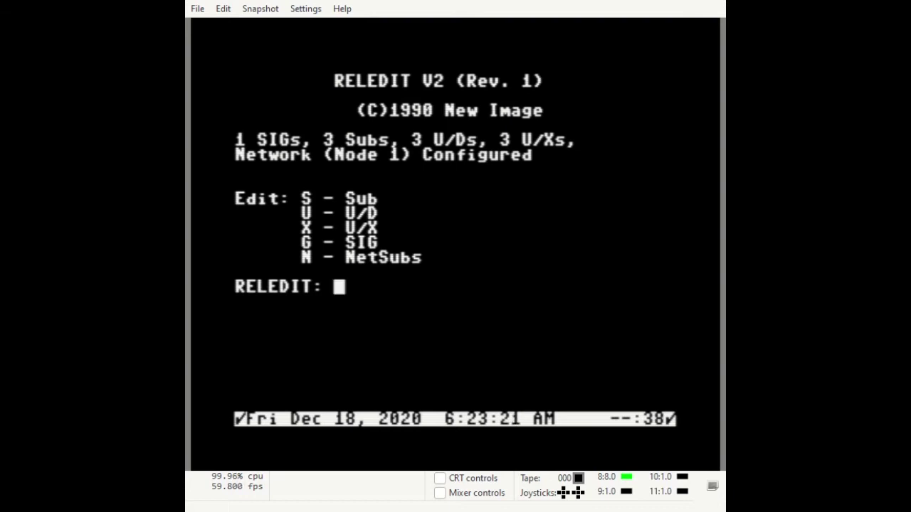
key(s)
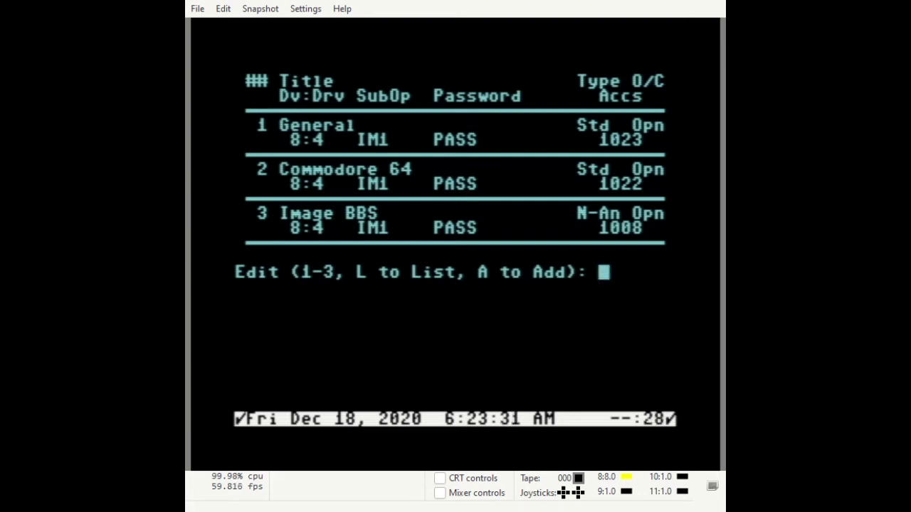
key(Return)
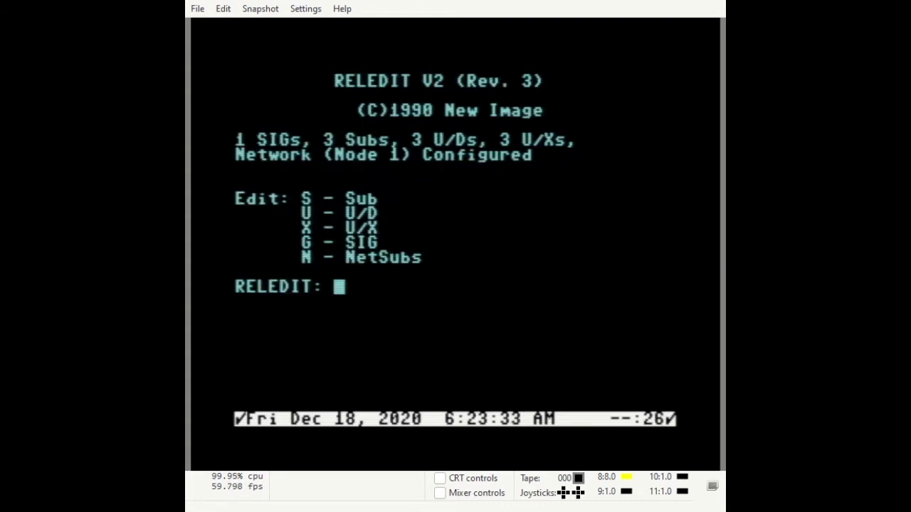
key(n)
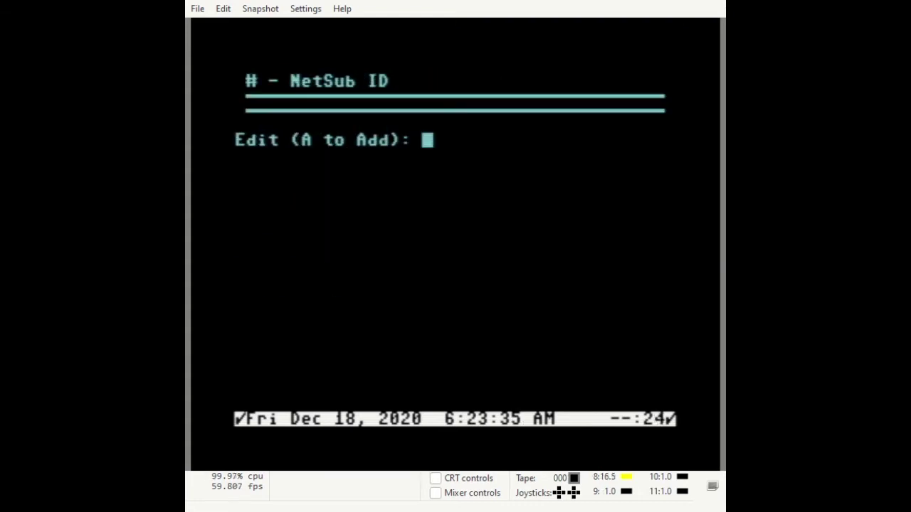
Add a NetSub named GENERAL and set its Link A to IM2
text(A)
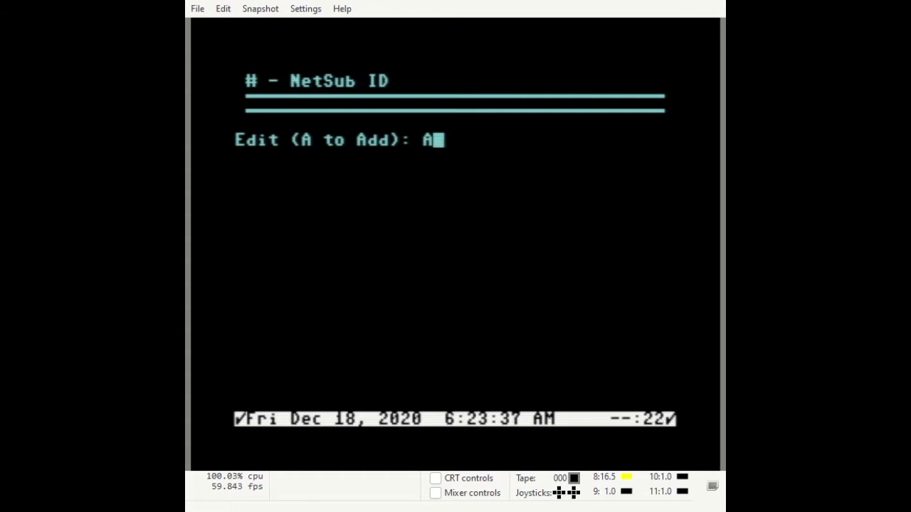
key(Return)
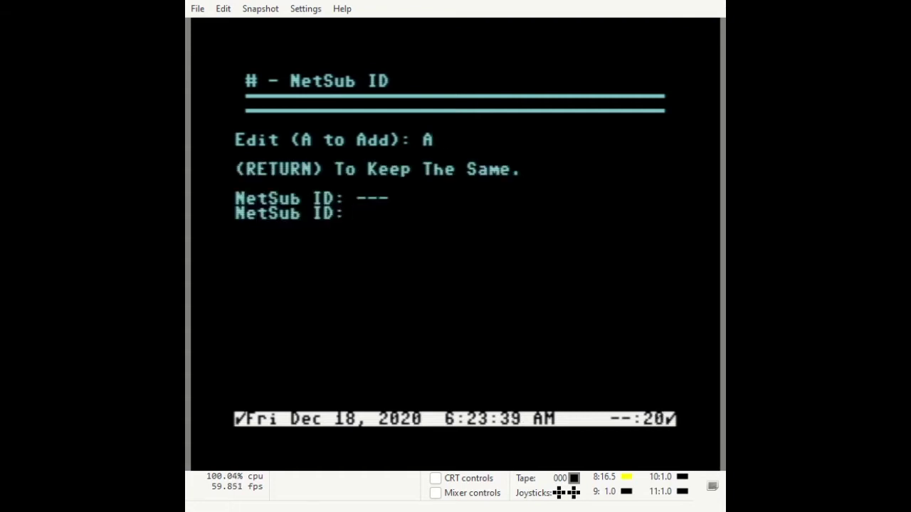
text(GENER)
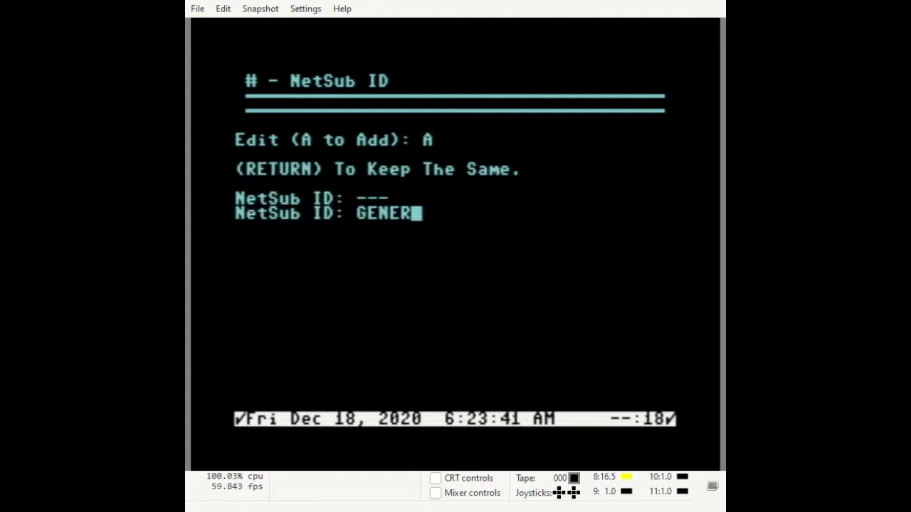
text(AL)
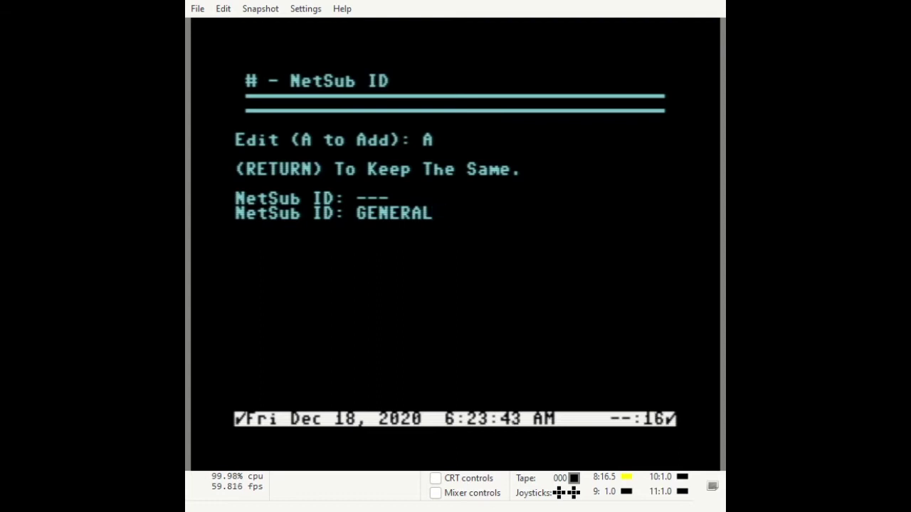
key(Return)
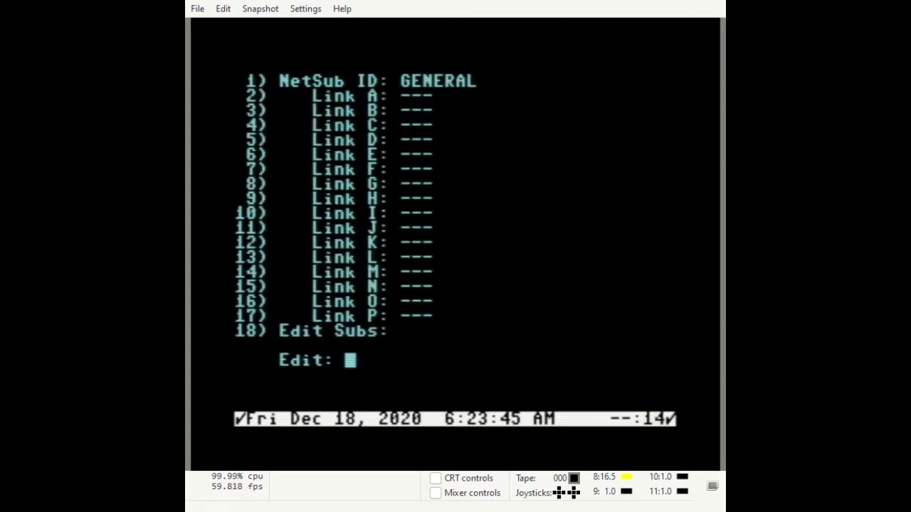
text(2)
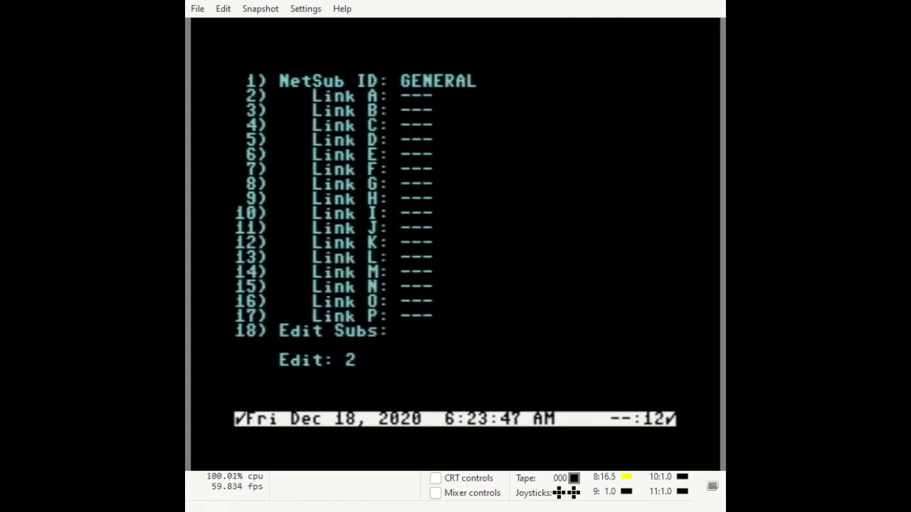
key(Return)
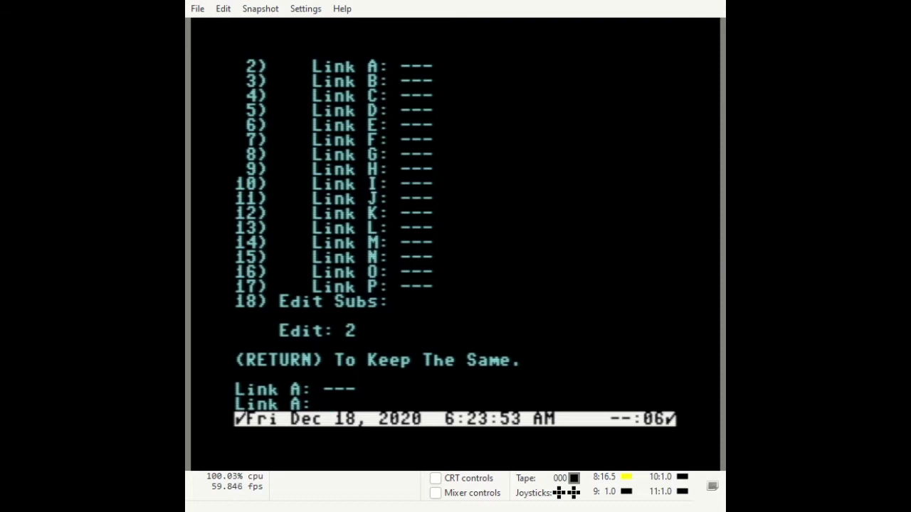
text(NI2)
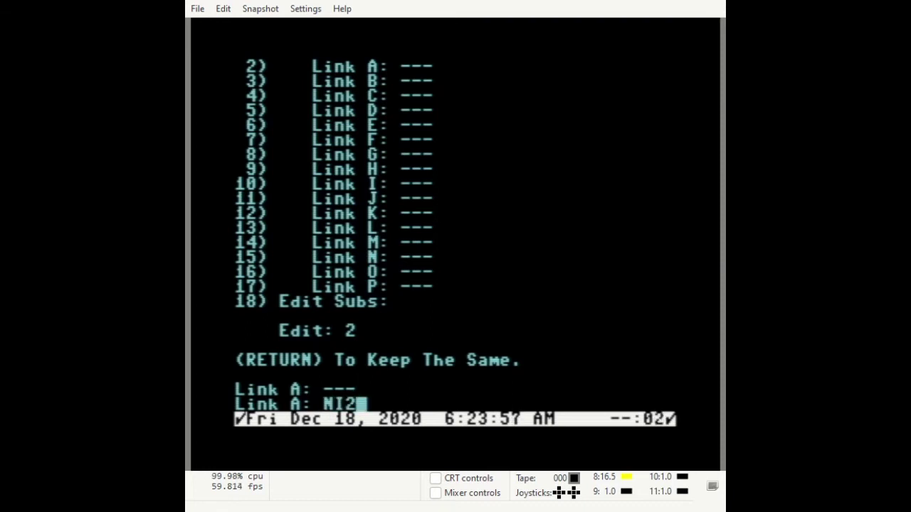
key(BackSpace)
key(BackSpace)
key(BackSpace)
text(IM2)
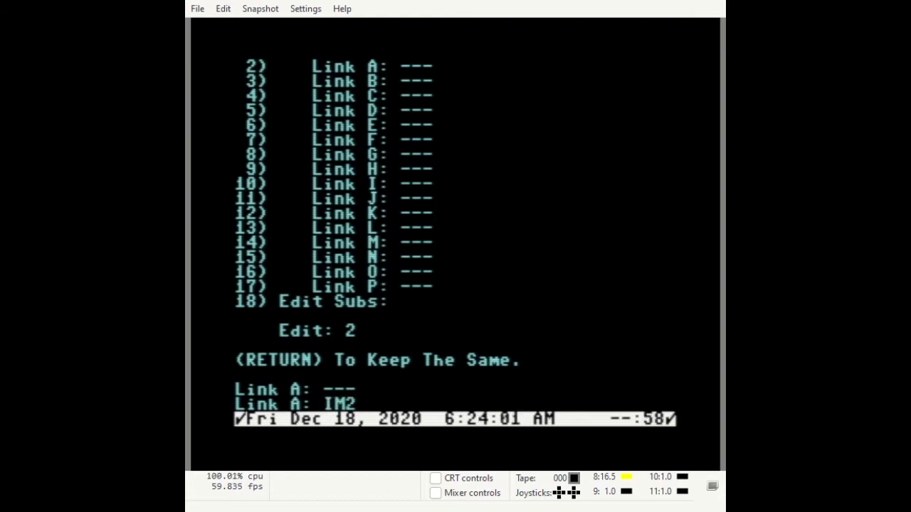
key(Return)
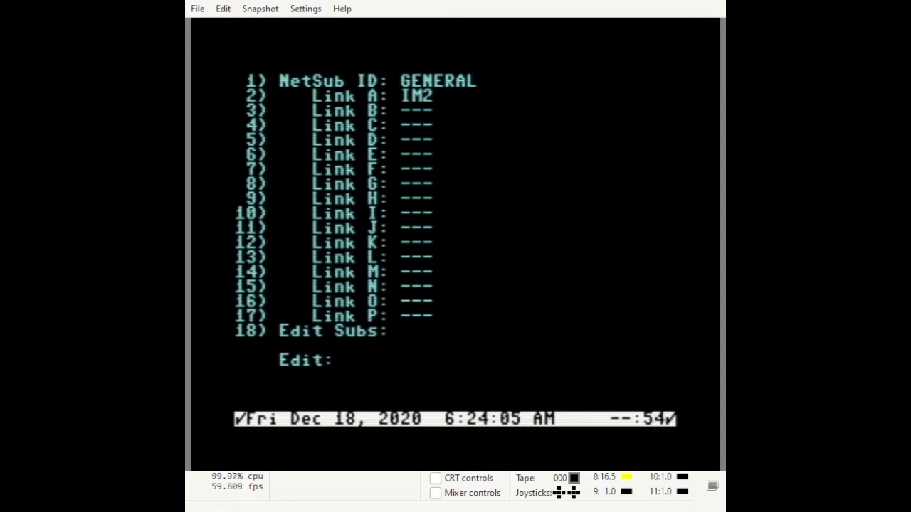
Reopen NetSub 1 and set its Link B to IM3
text(B)
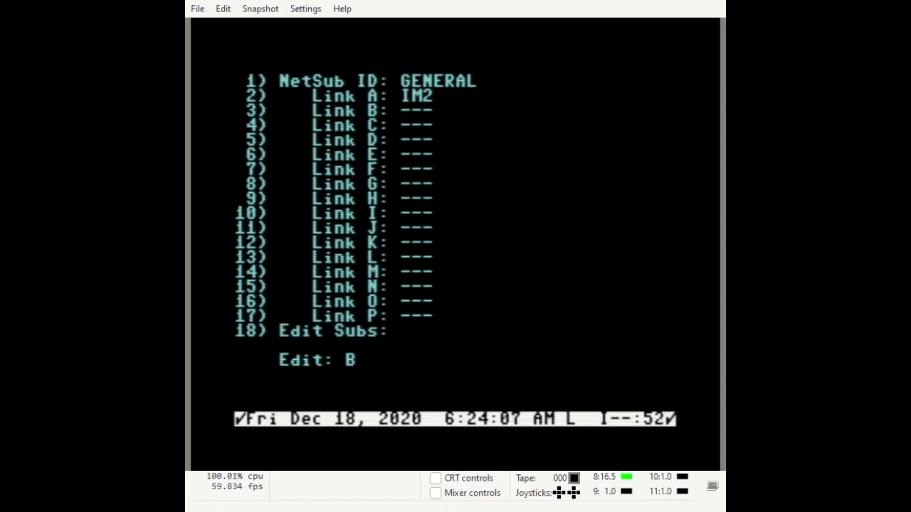
key(Return)
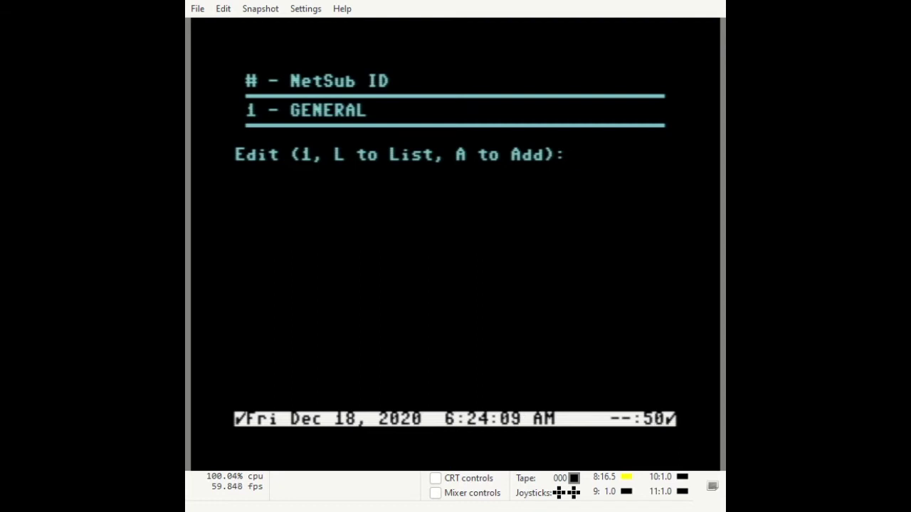
text(1)
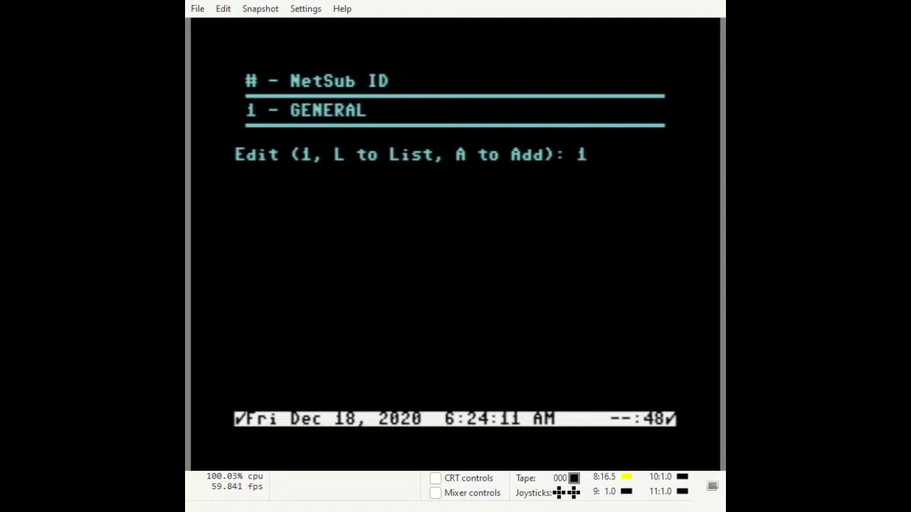
key(Return)
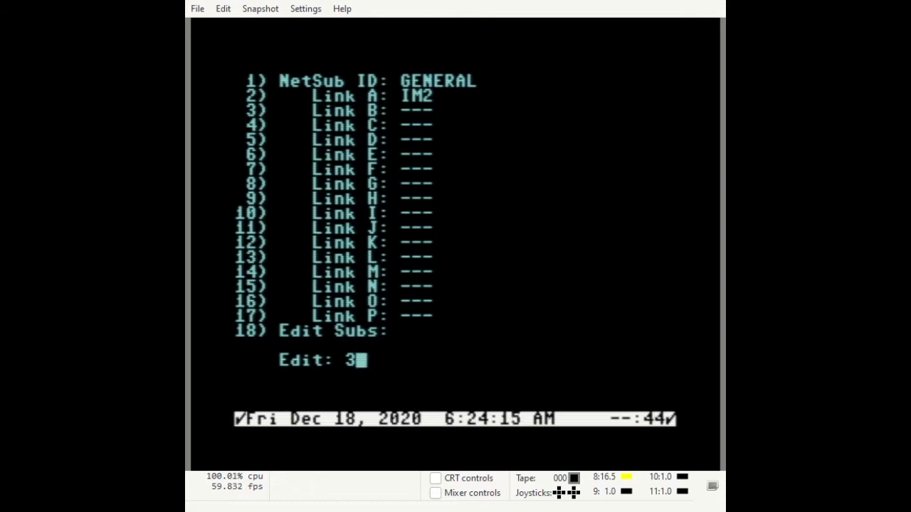
key(Return)
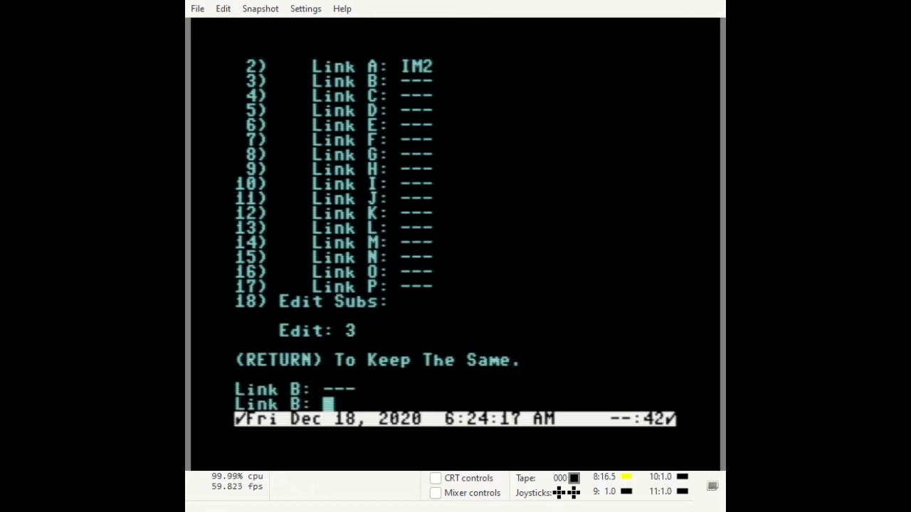
text(IM3)
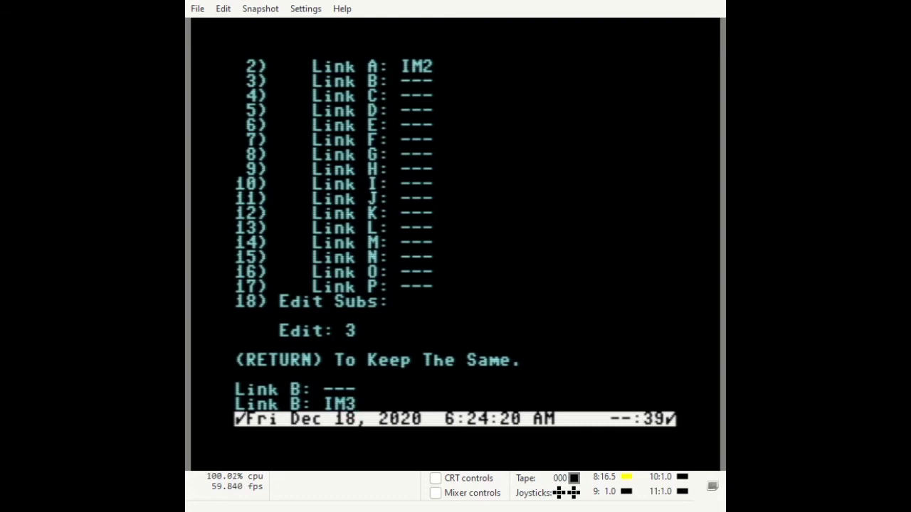
key(Return)
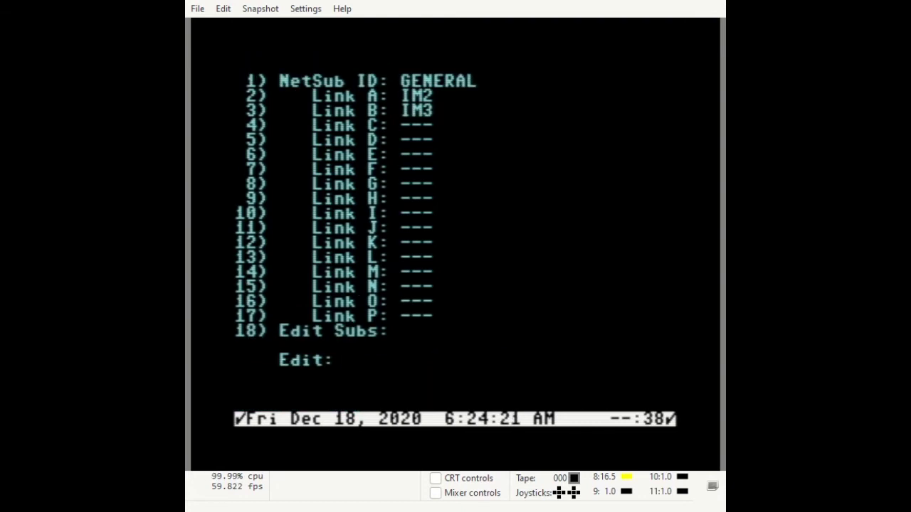
Through Edit Subs (option 18), add message sub 1, General, to the GENERAL NetSub
text(18)
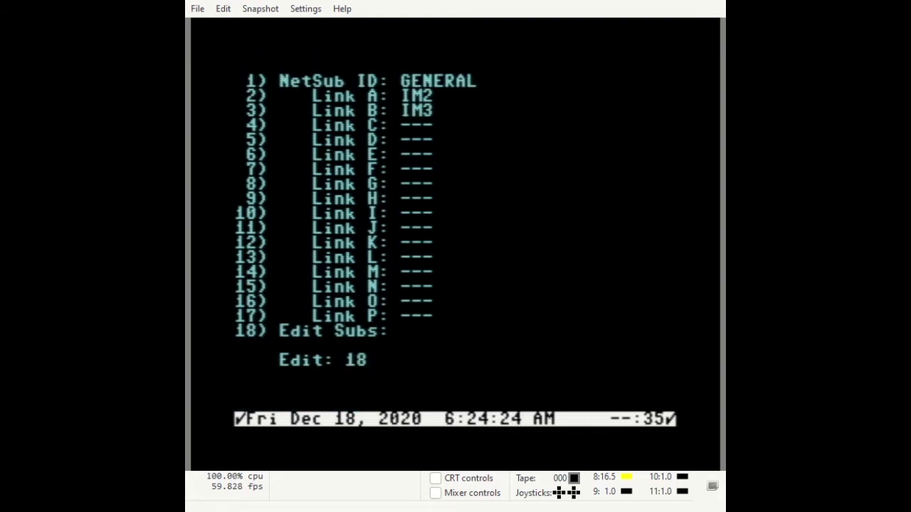
key(Return)
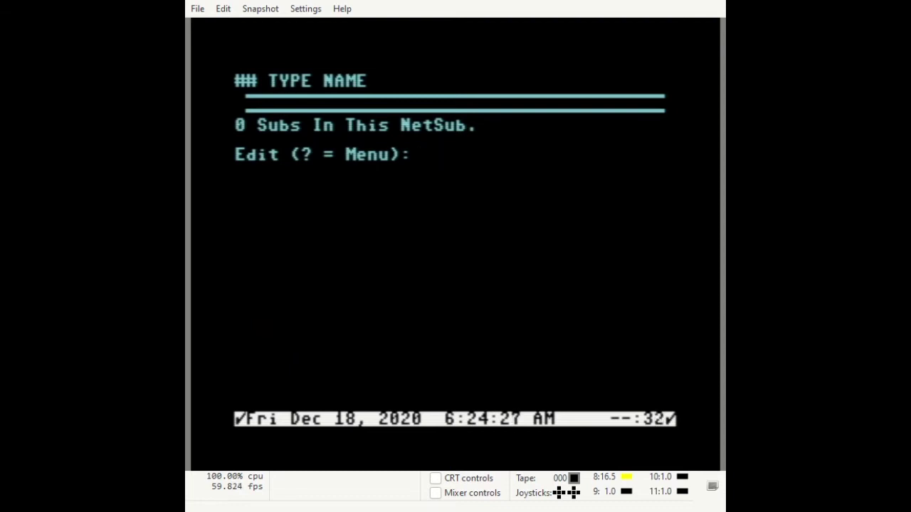
text(A)
key(Return)
text(1)
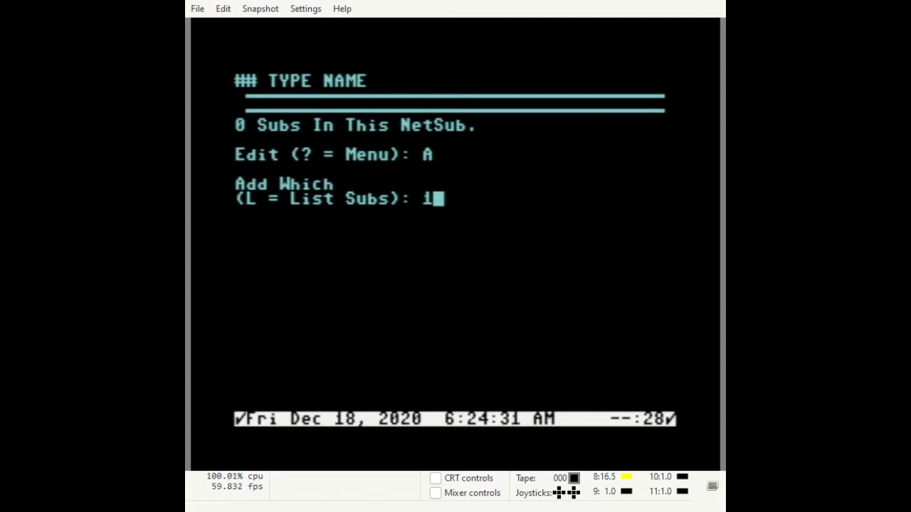
key(BackSpace)
text(L)
key(Return)
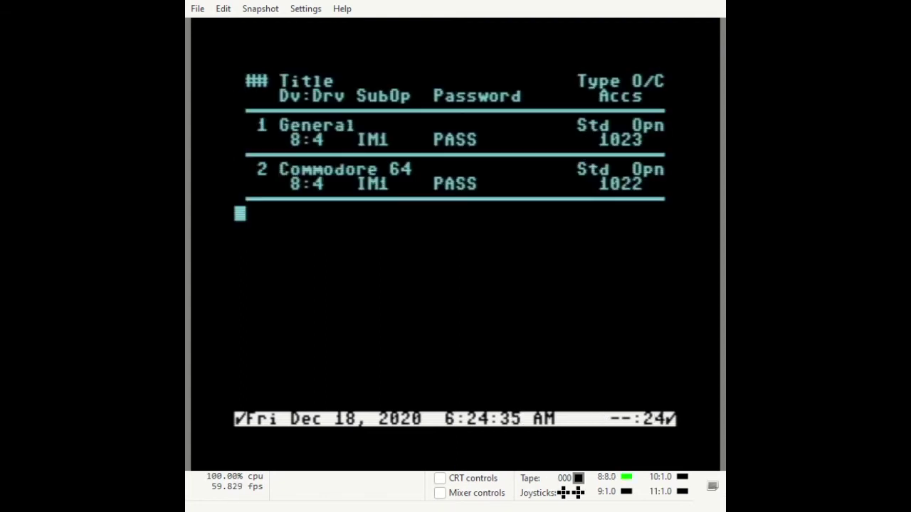
text(1)
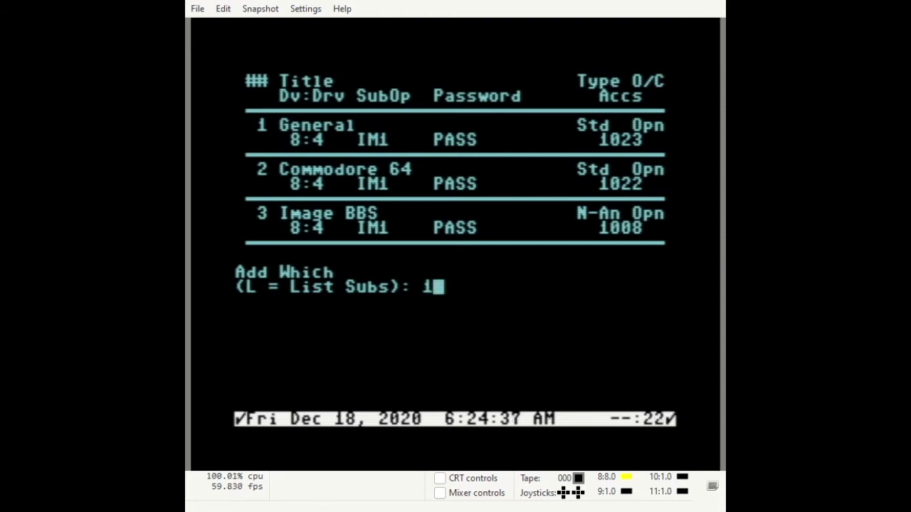
key(Return)
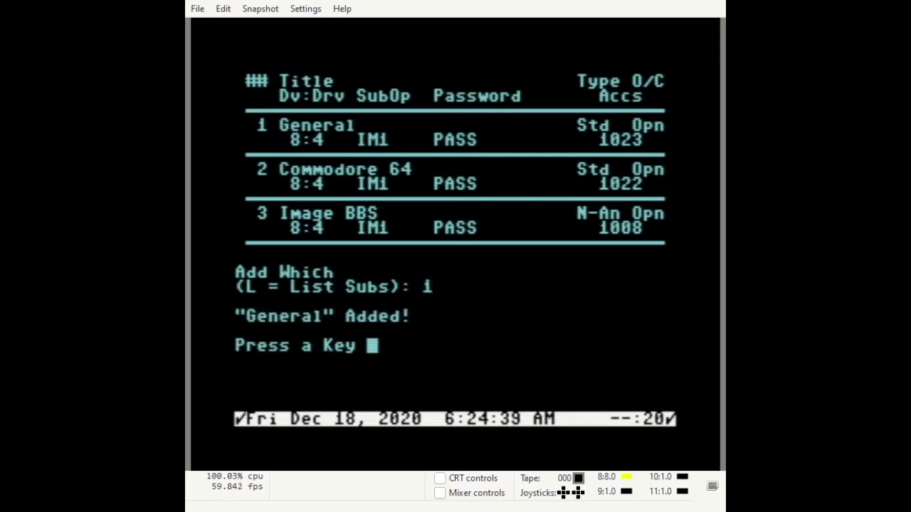
key(Return)
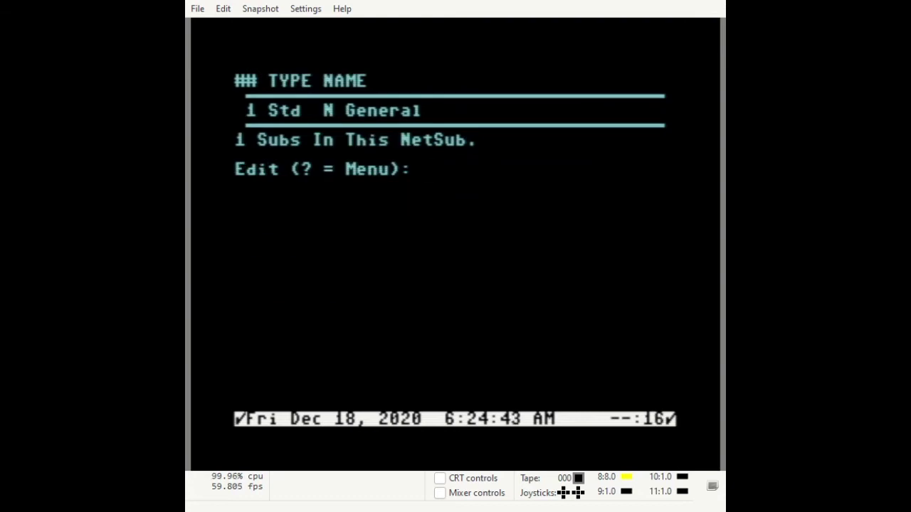
text(1)
key(Return)
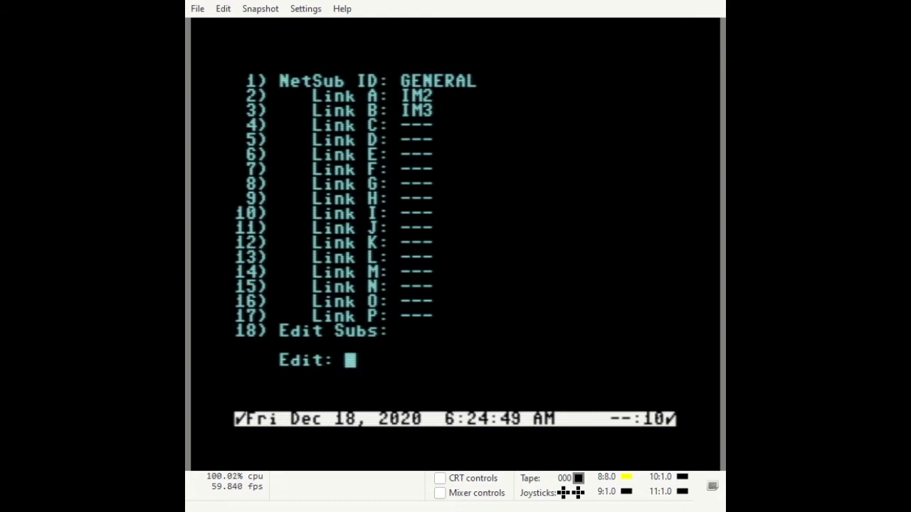
Return to the NetSub list and add a new NetSub with ID C64
text(1)
key(Return)
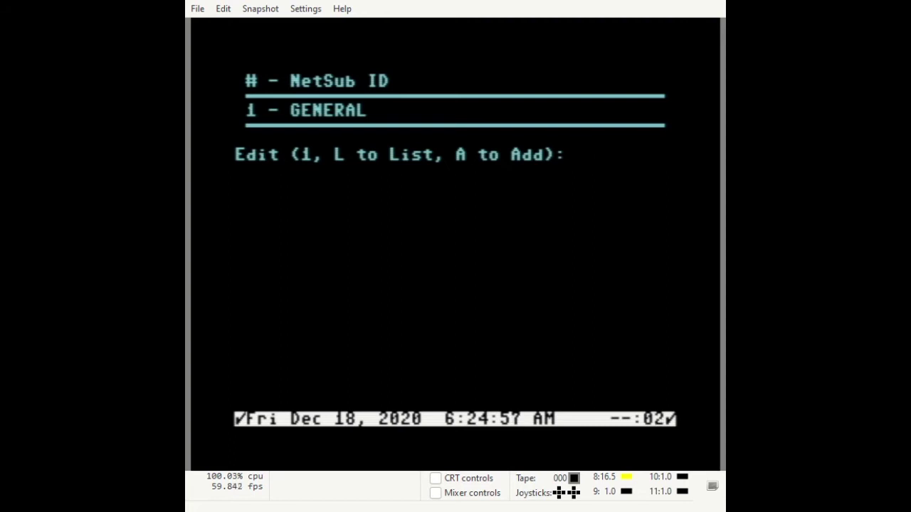
text(A)
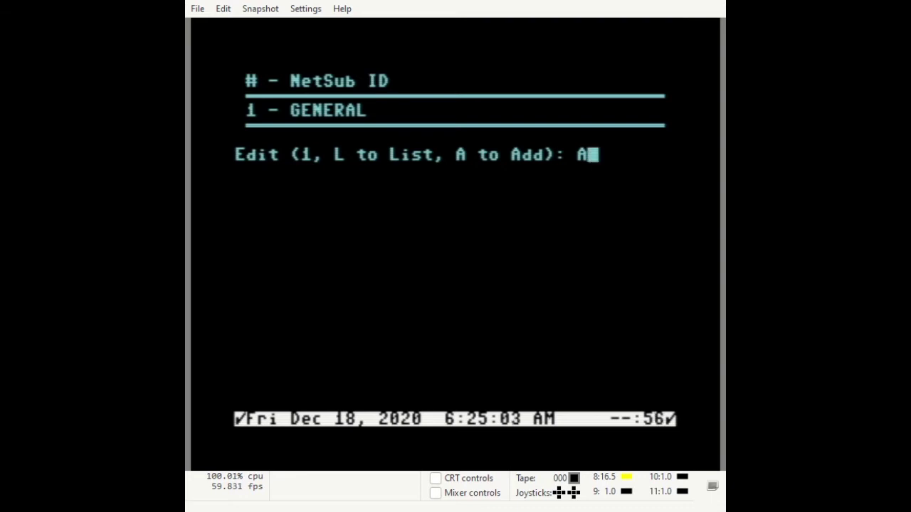
key(Return)
text(C64)
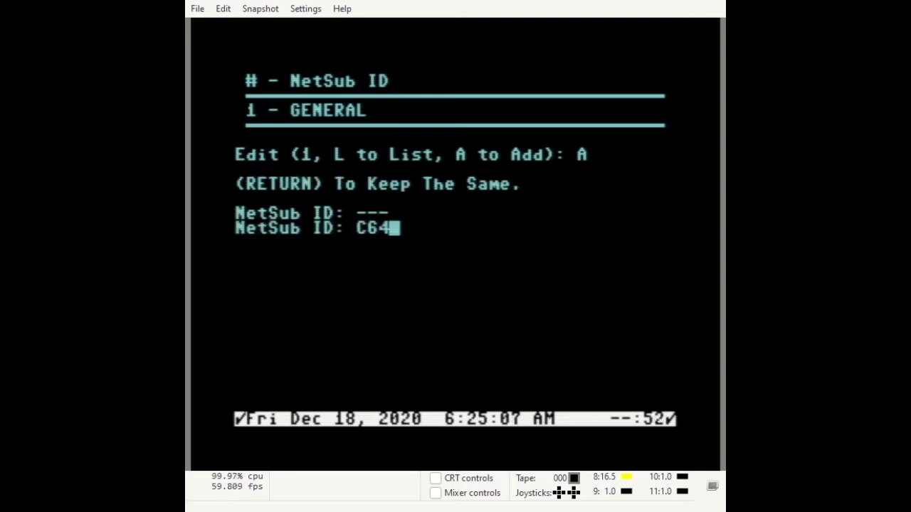
key(Return)
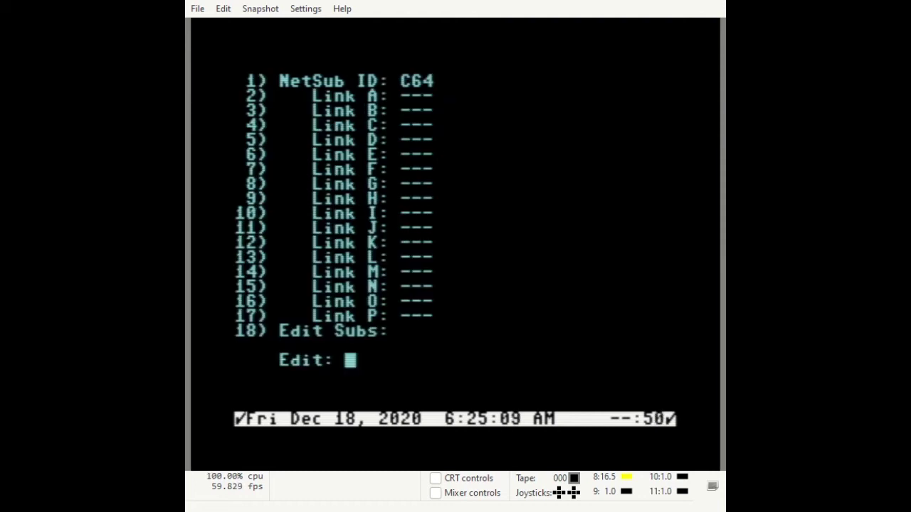
Set the C64 NetSub's Link A to IM2 and Link B to IM3
text(2)
key(Return)
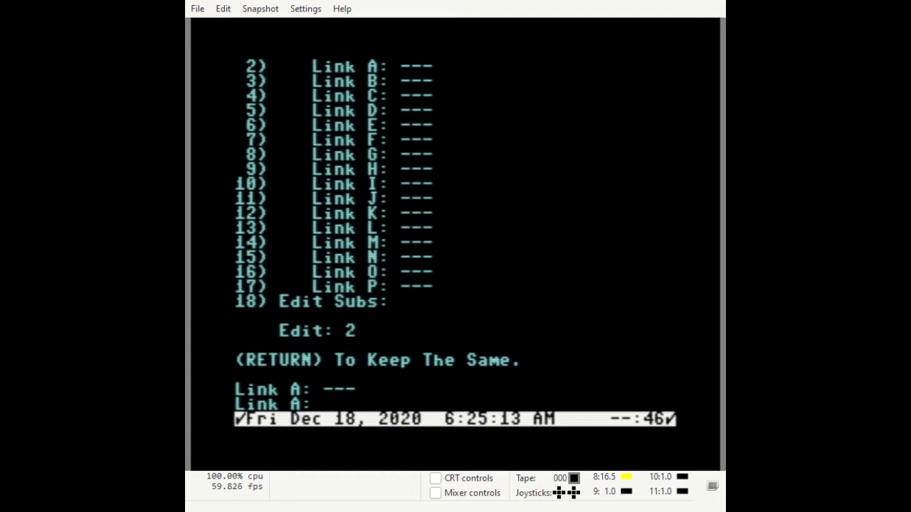
text(IM2)
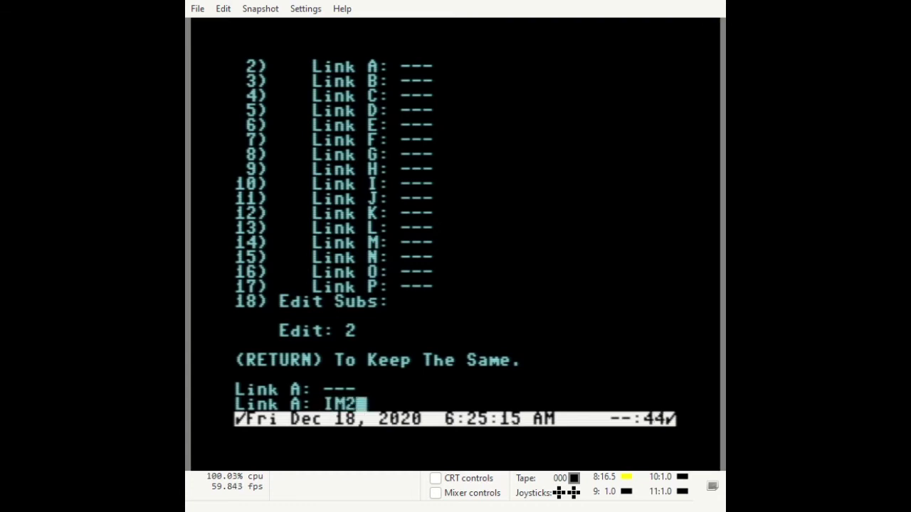
key(Return)
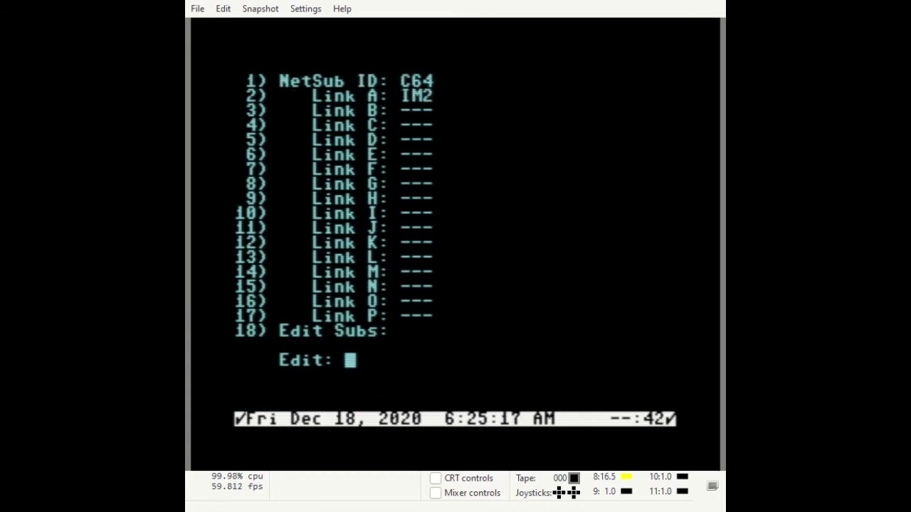
text(3)
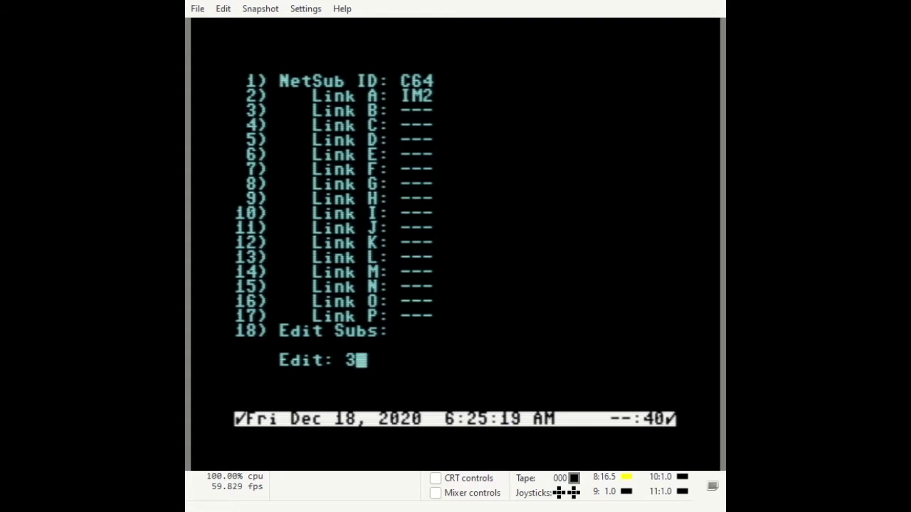
key(Return)
text(IM3)
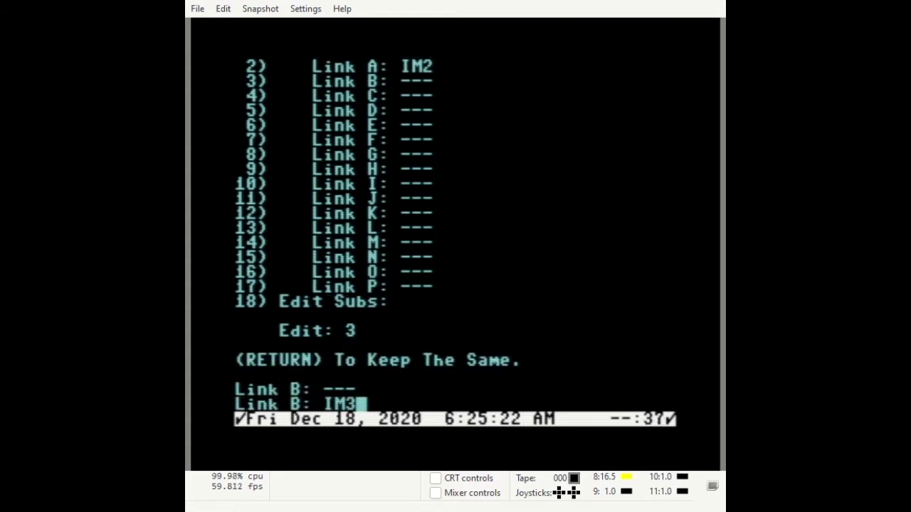
key(Return)
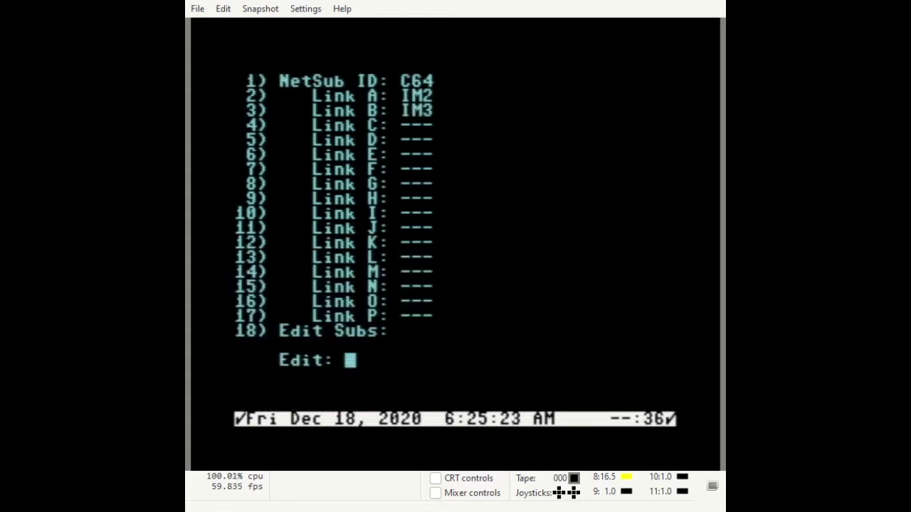
Add sub 2, Commodore 64, to the C64 NetSub and return to its settings
text(18)
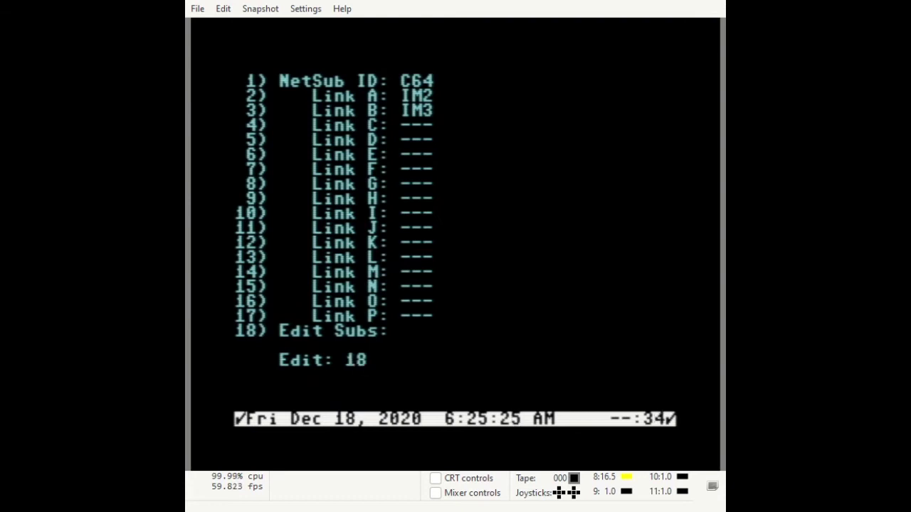
key(Return)
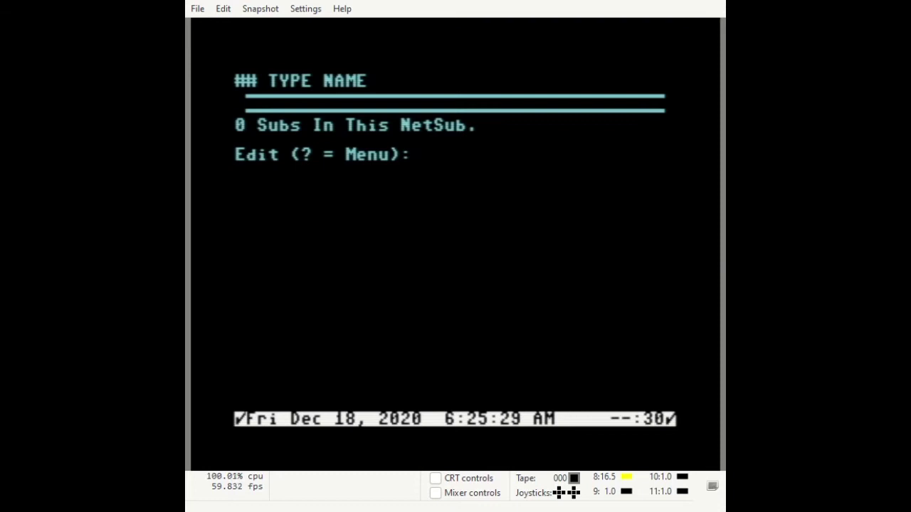
text(A)
key(Return)
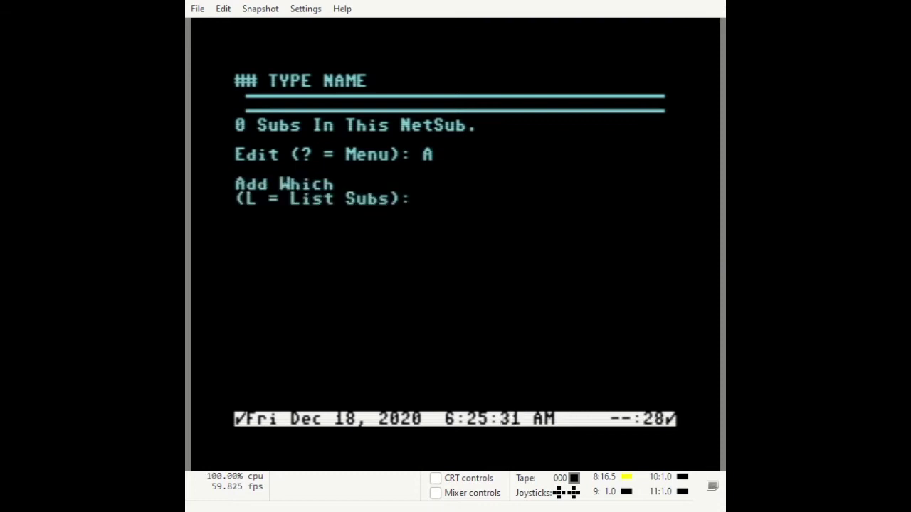
text(2)
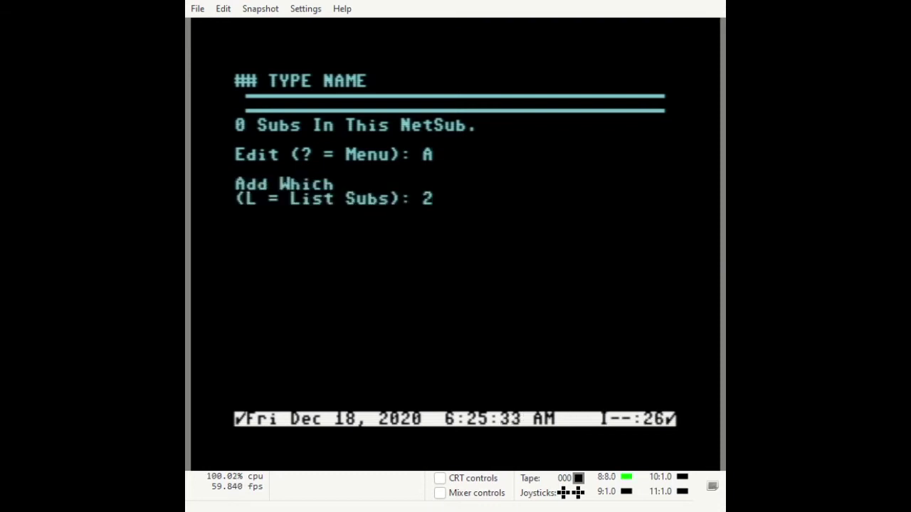
key(Return)
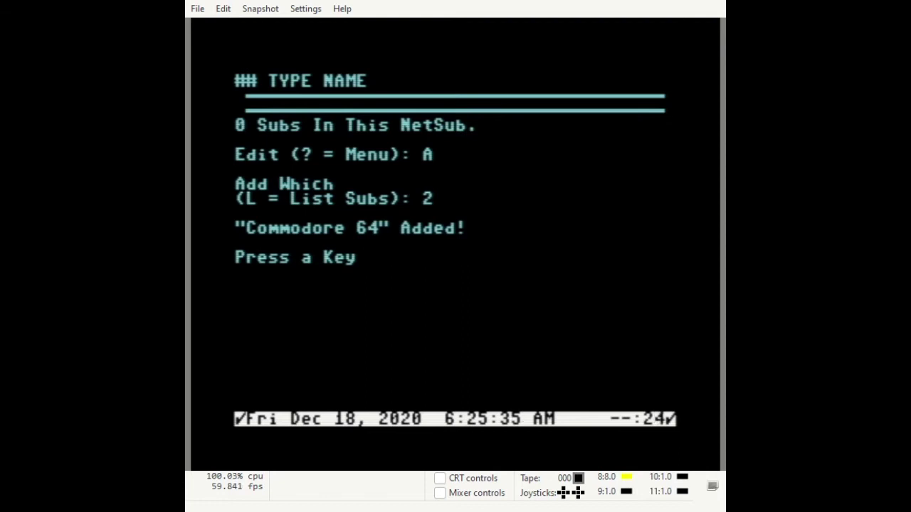
key(Return)
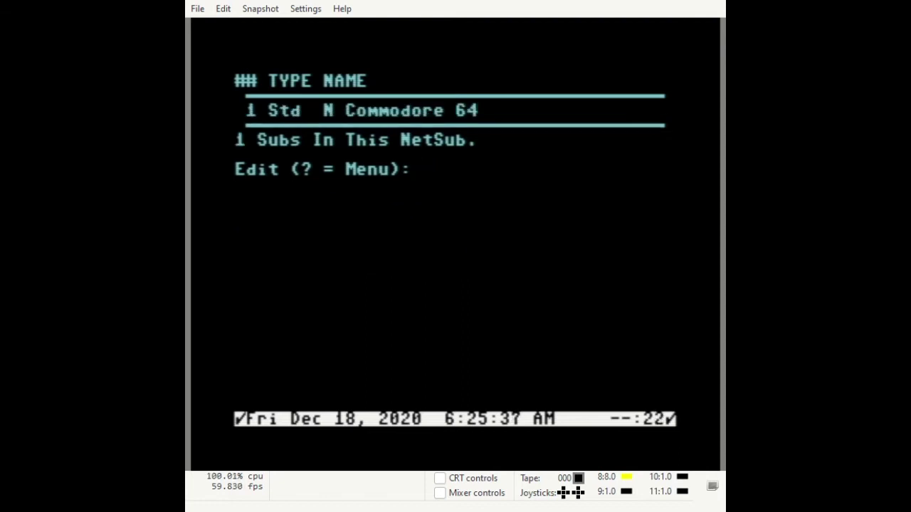
key(Return)
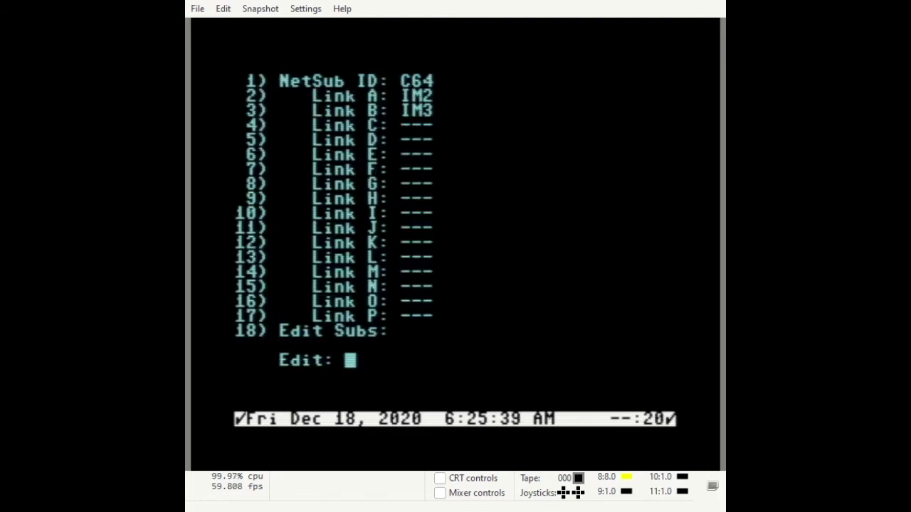
Return to the NetSub ID list and add a new NetSub with ID IMAGE
text(1)
key(Return)
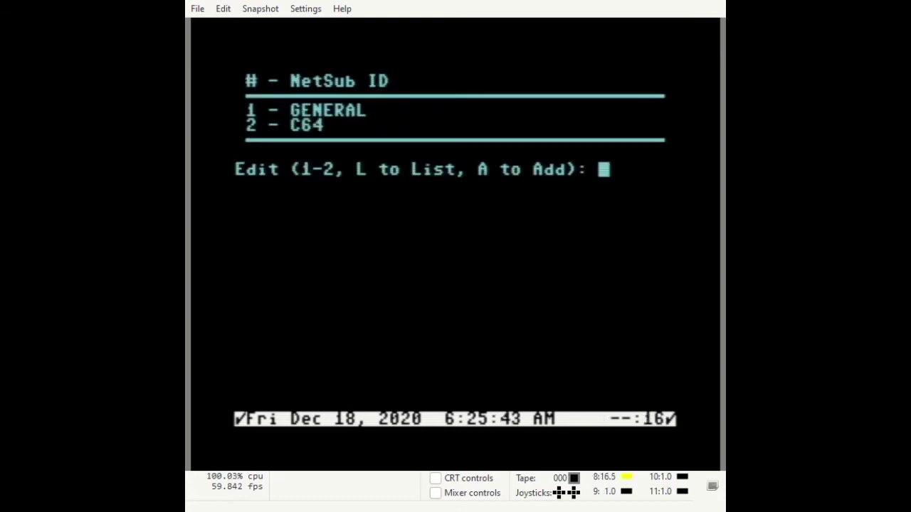
text(A)
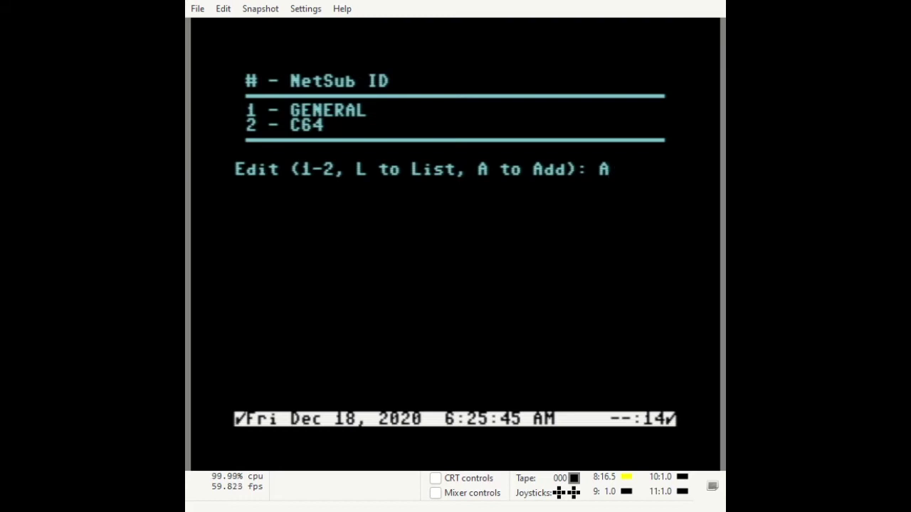
key(Return)
text(IMAGE)
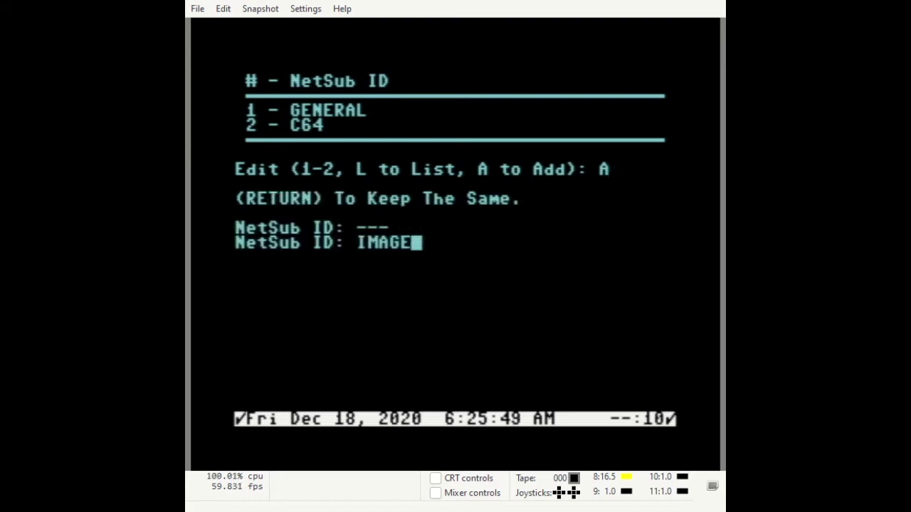
key(Return)
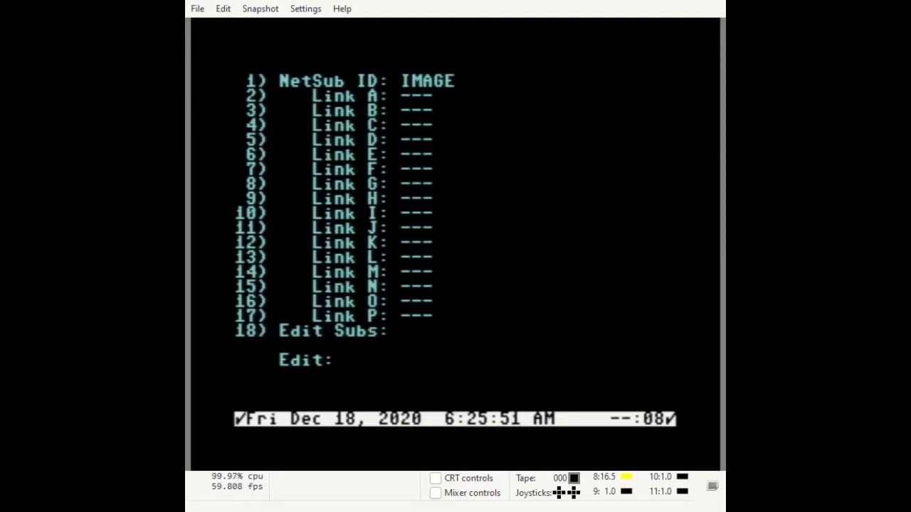
Set the IMAGE NetSub's Link A to IM2 and Link B to IM3
text(2)
key(Return)
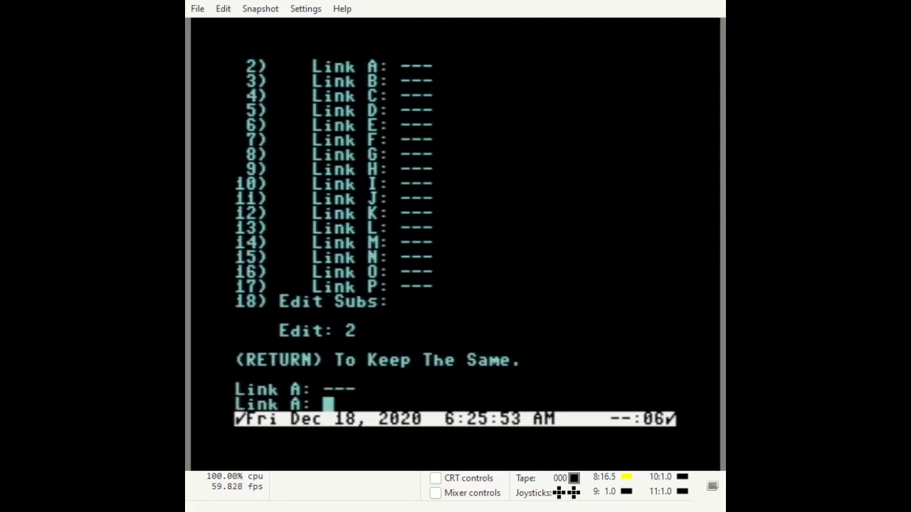
text(IM2)
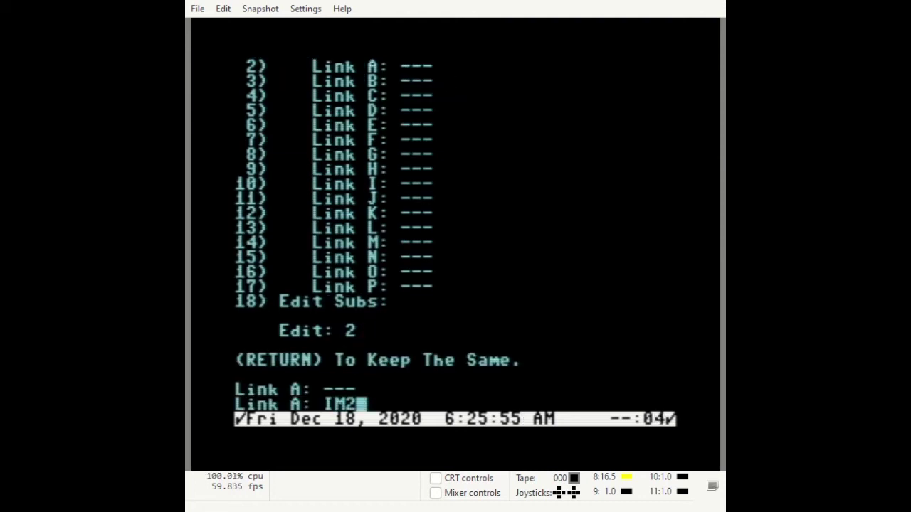
key(Return)
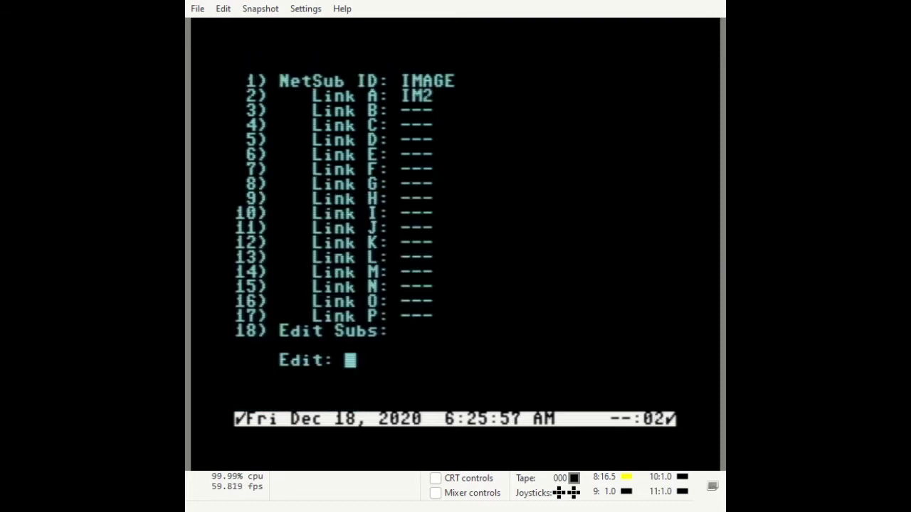
text(3)
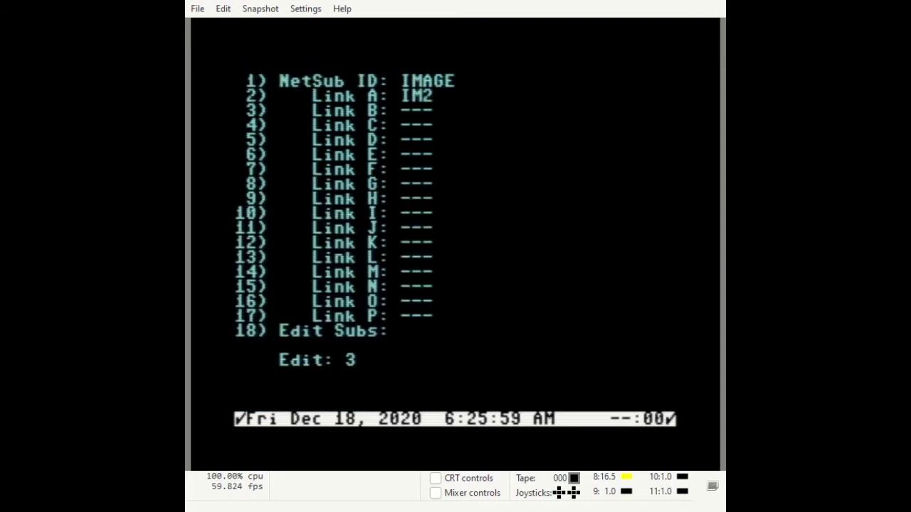
key(Return)
text(IM3)
key(Return)
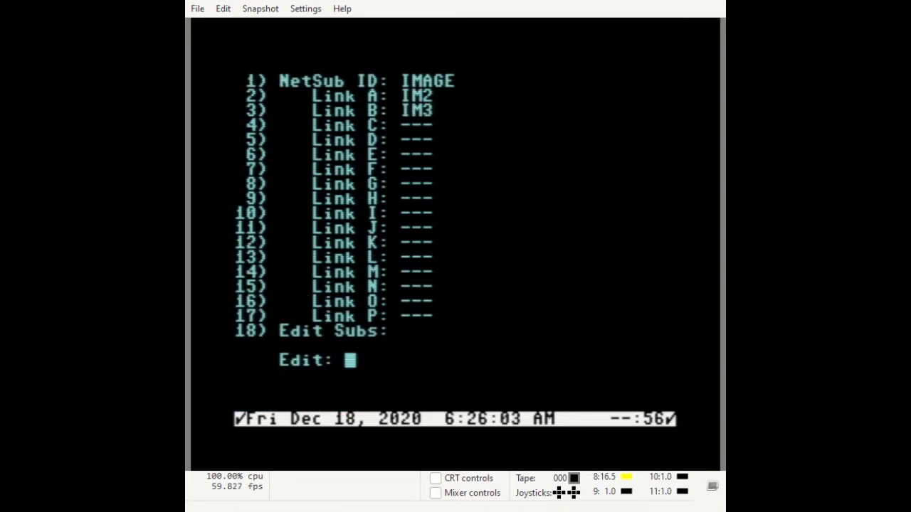
Add sub 3, Image BBS, to the IMAGE NetSub and save back to the NetSub list
text(18)
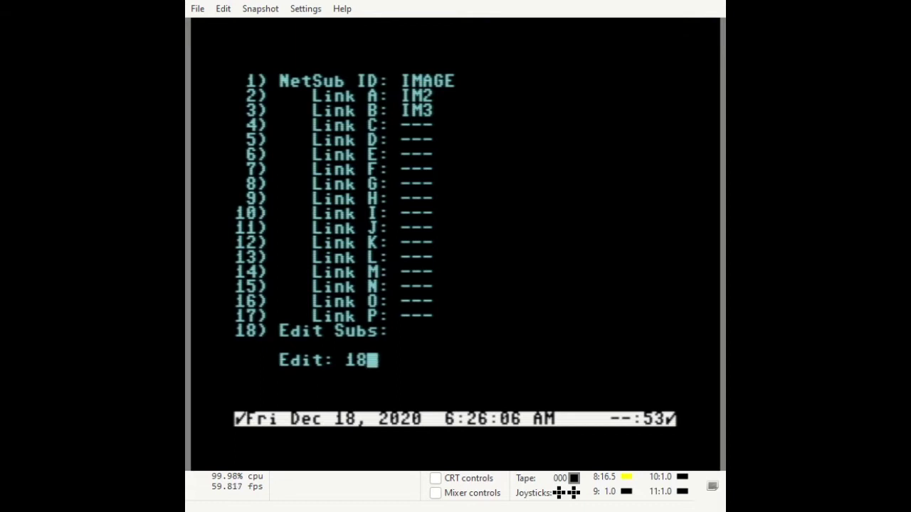
key(Return)
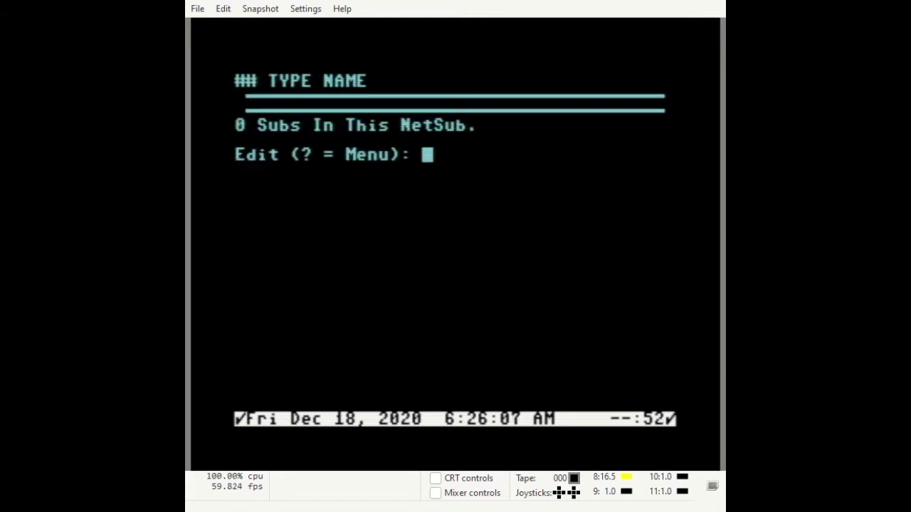
text(A)
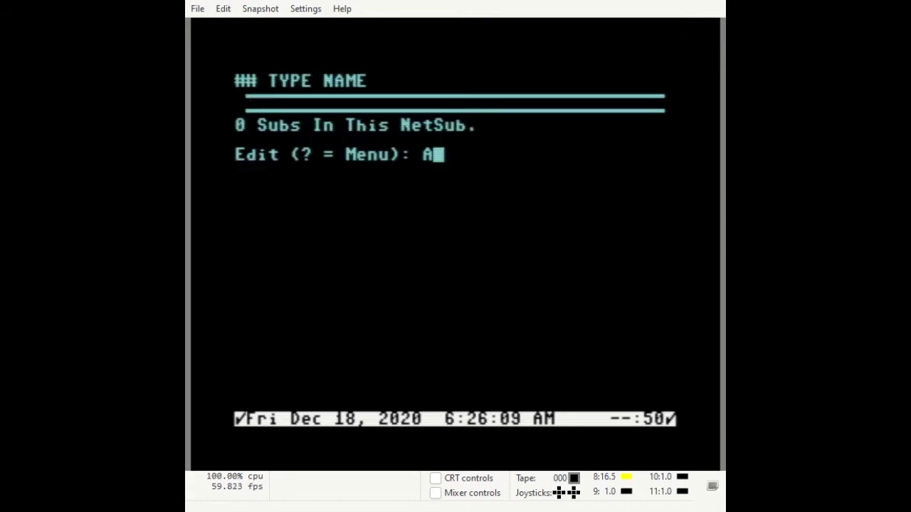
key(Return)
text(3)
key(Return)
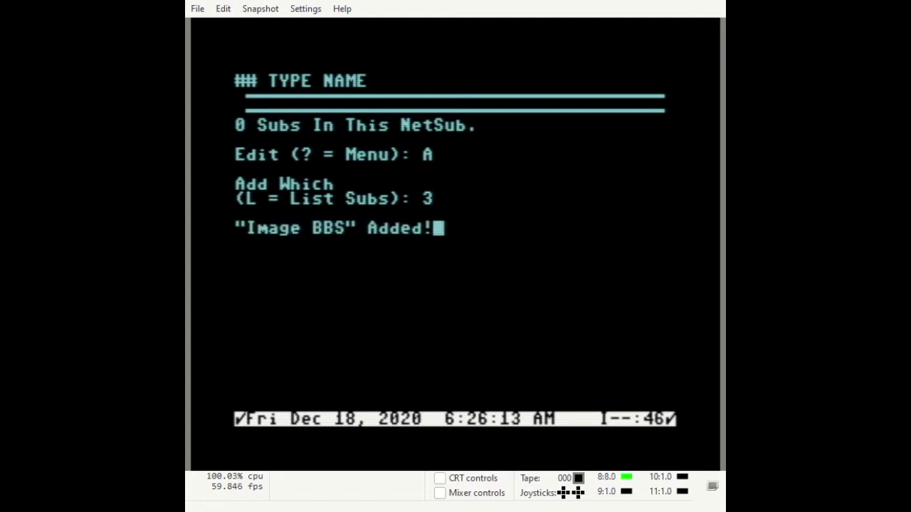
key(Return)
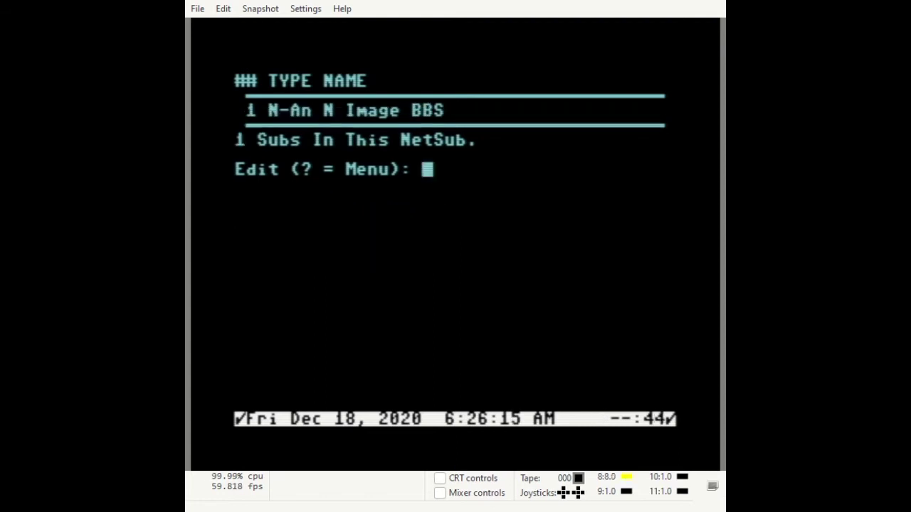
key(Return)
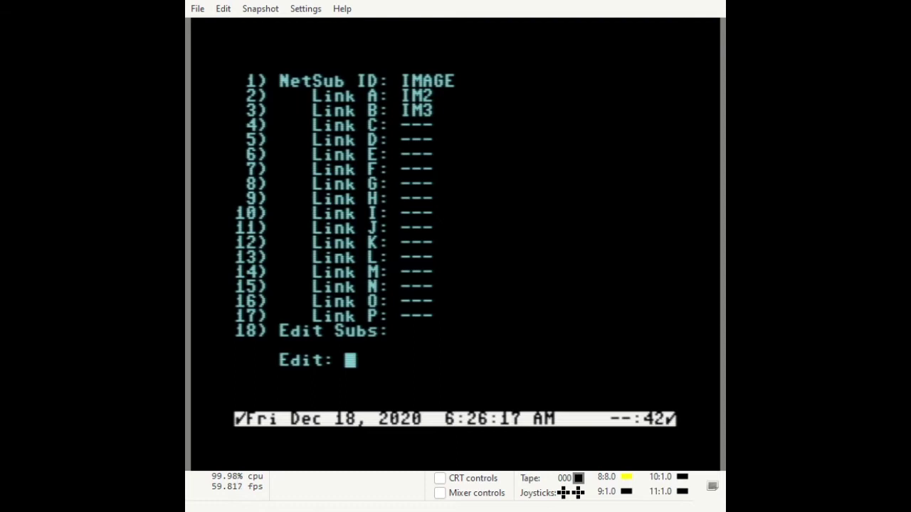
key(Return)
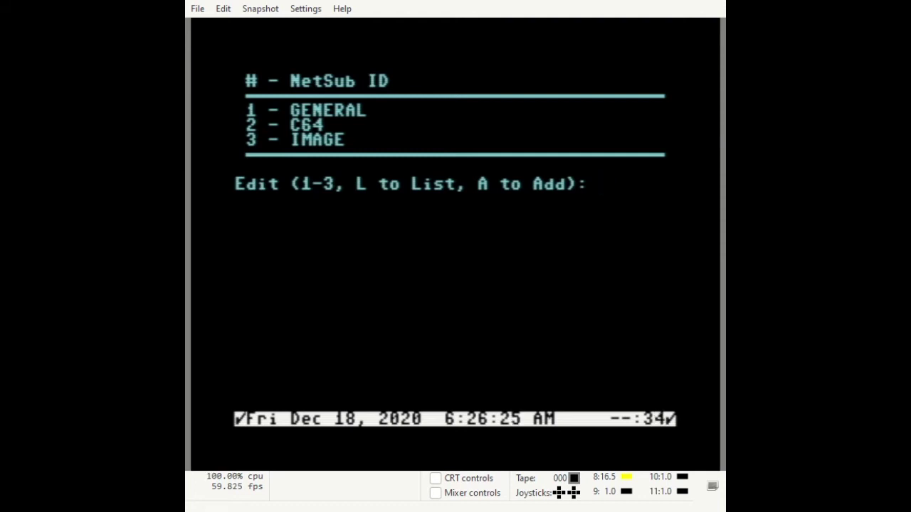
Exit RELEDIT back to the Configuration Editor main menu
key(Return)
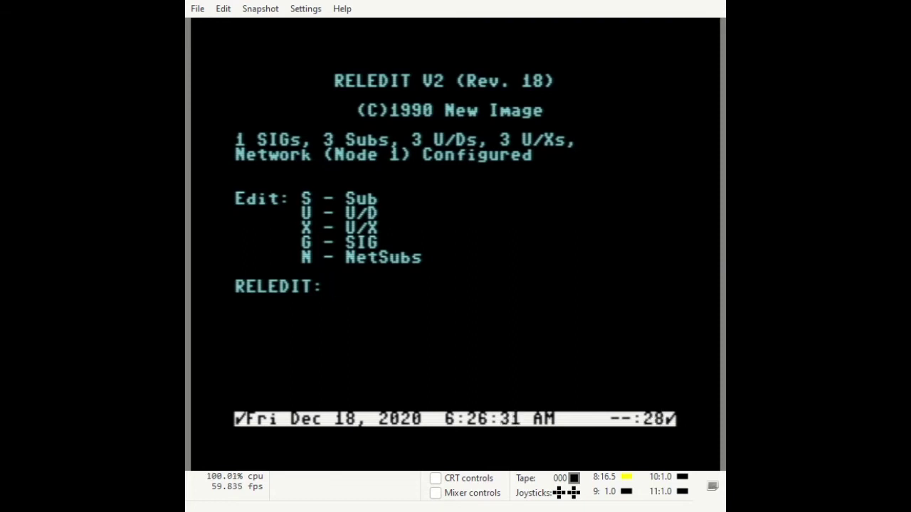
key(q)
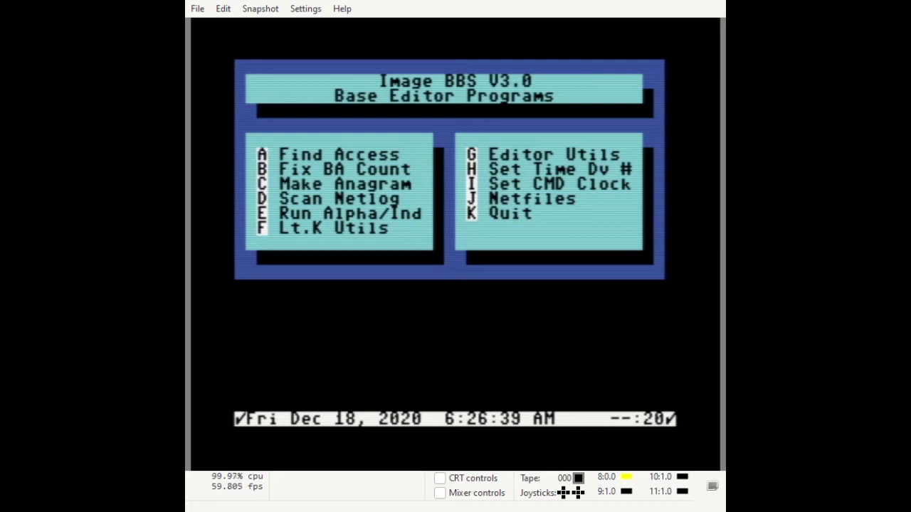
key(k)
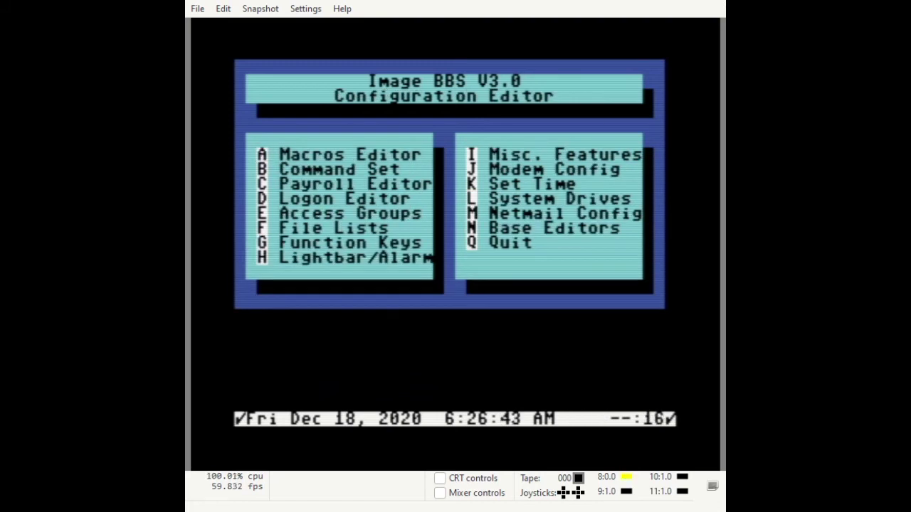
Review both pages of lightbar checkmark defaults, confirming NetMail Enable is on
key(h)
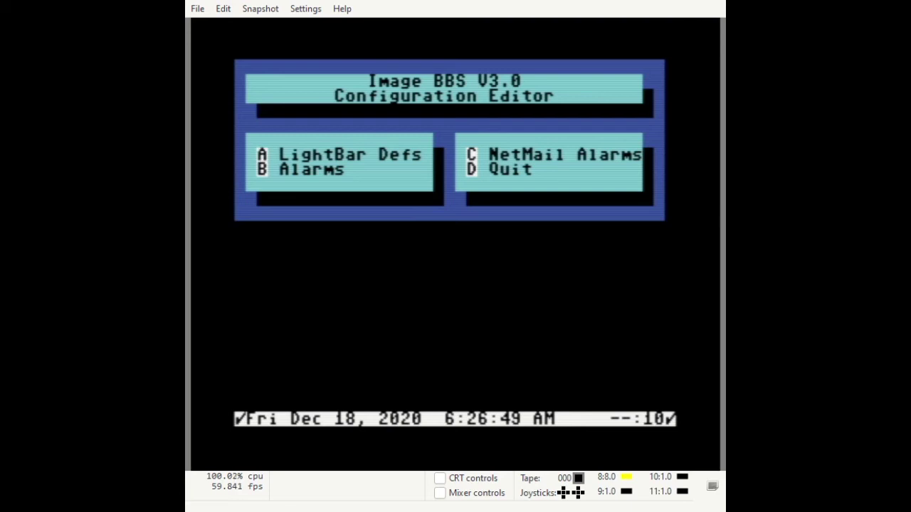
key(a)
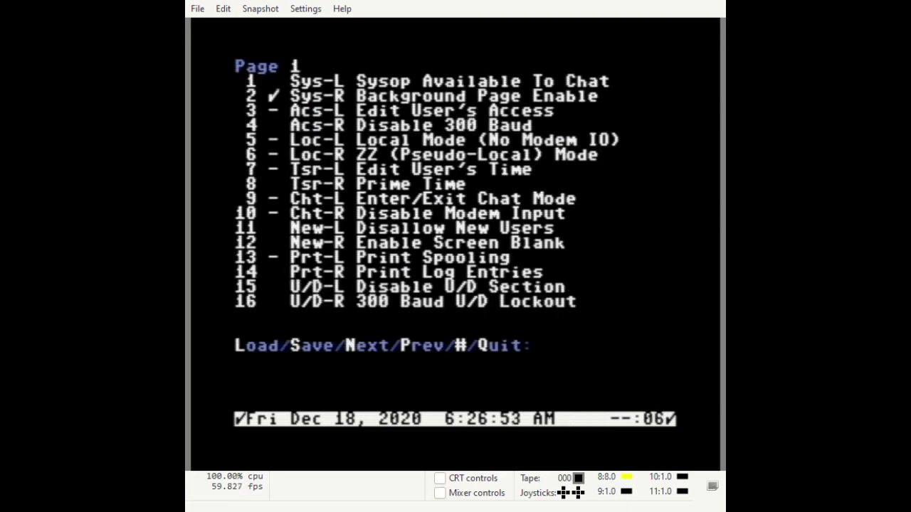
key(n)
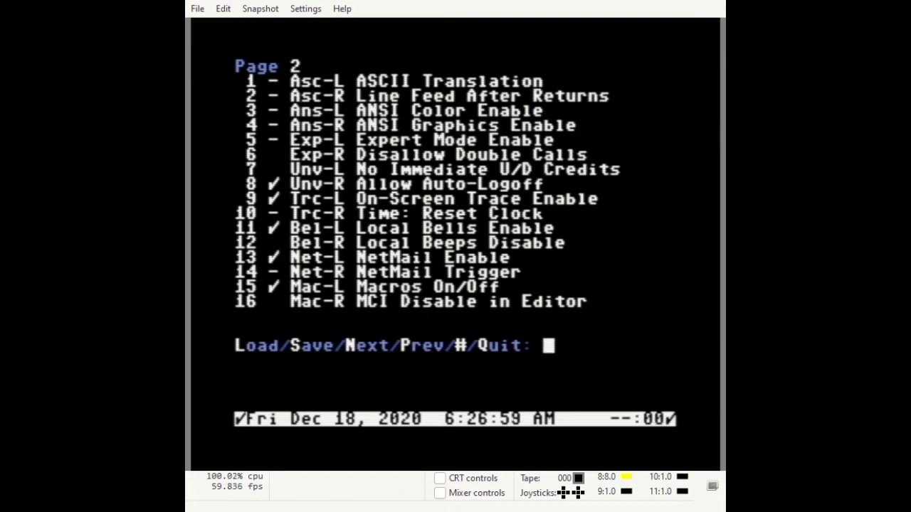
key(q)
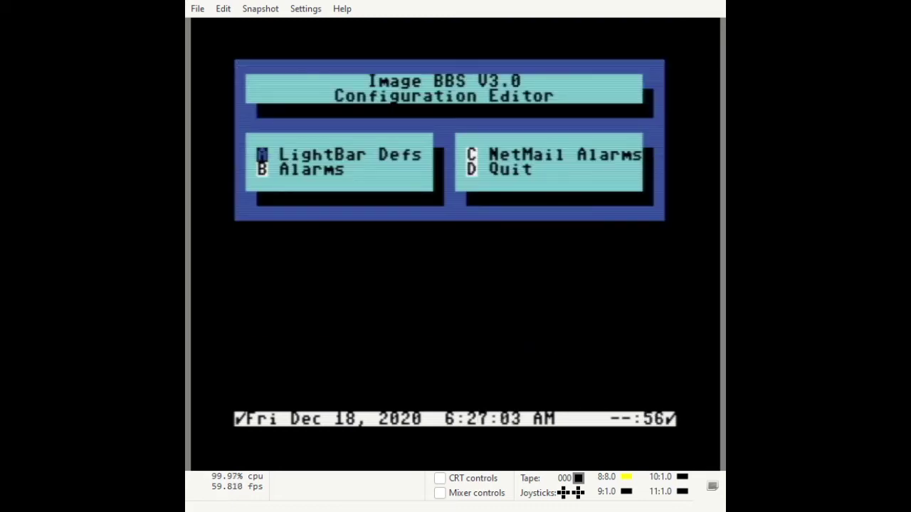
Set NetMail trigger times 1, 2 and 3 to 1:00A, 2:00A and 3:00A
key(c)
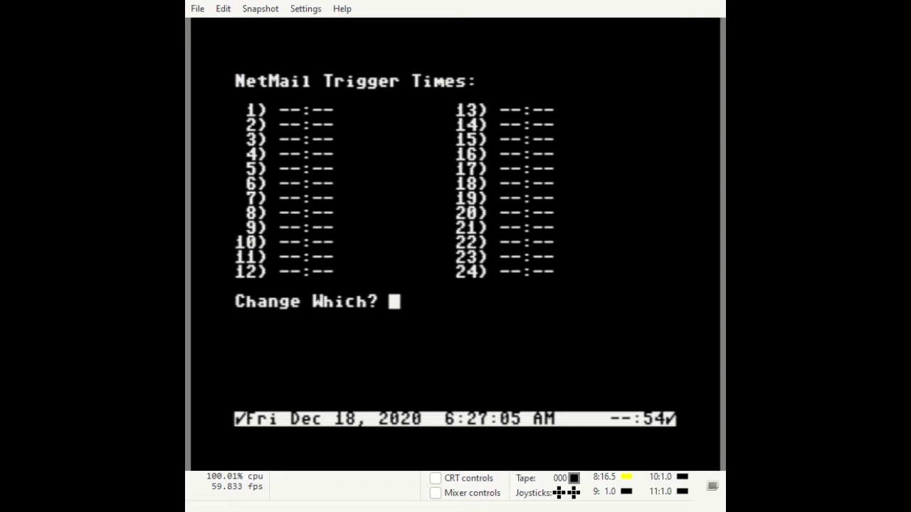
text(1)
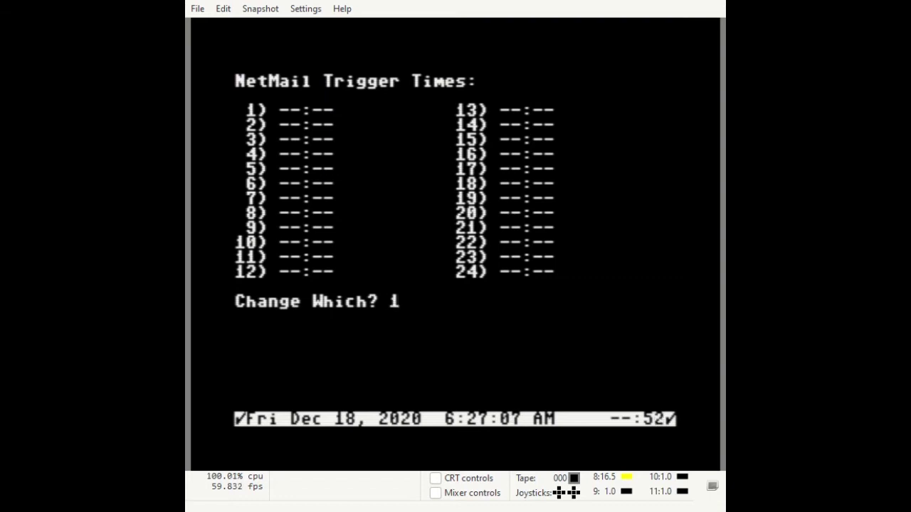
key(Return)
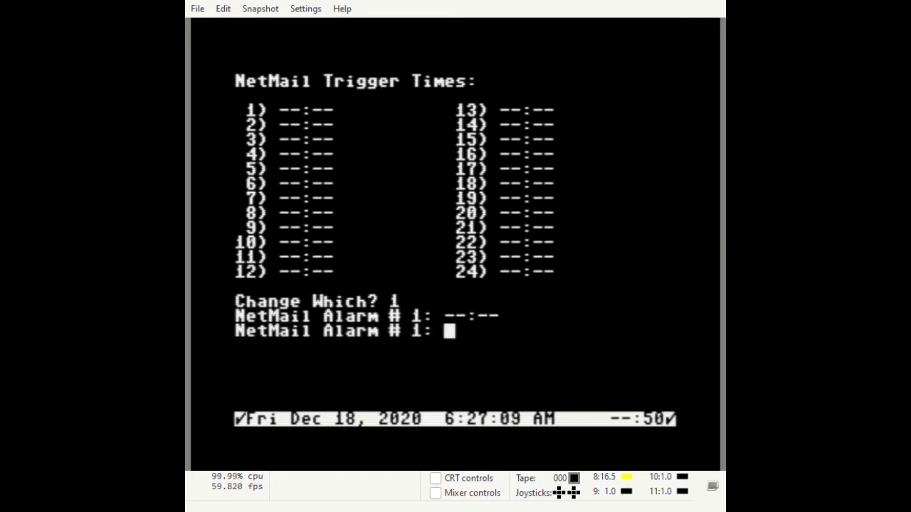
text(1A)
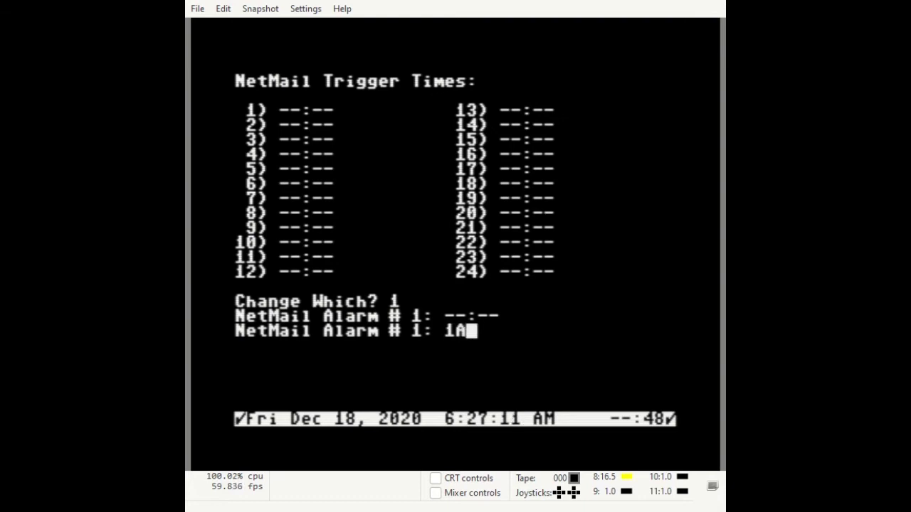
key(Return)
text(2)
key(Return)
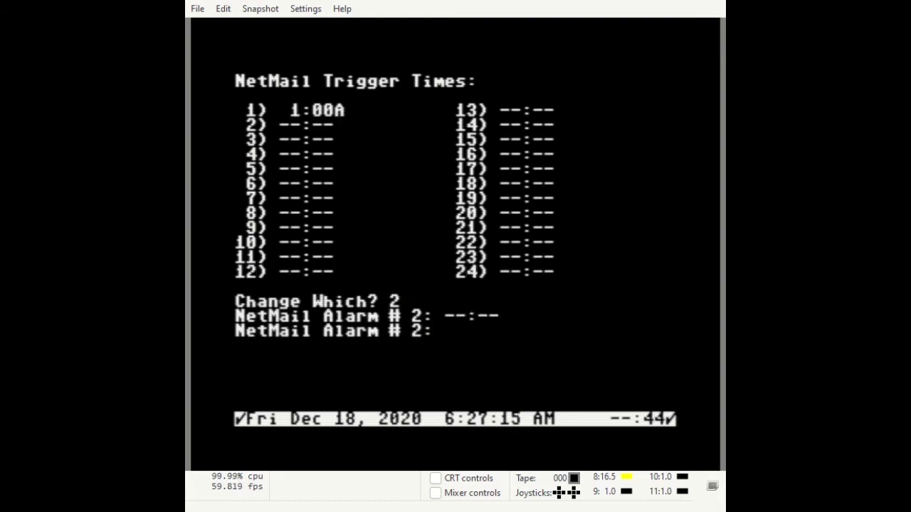
text(2A)
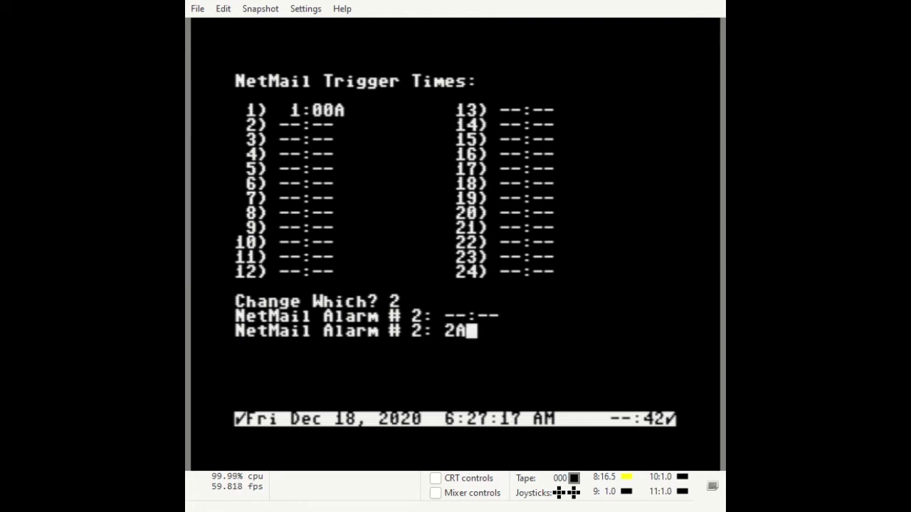
key(Return)
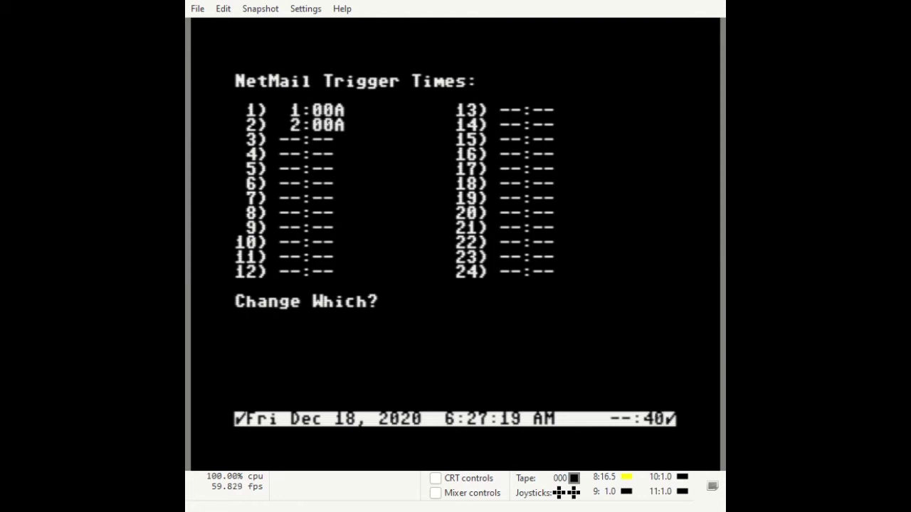
text(3)
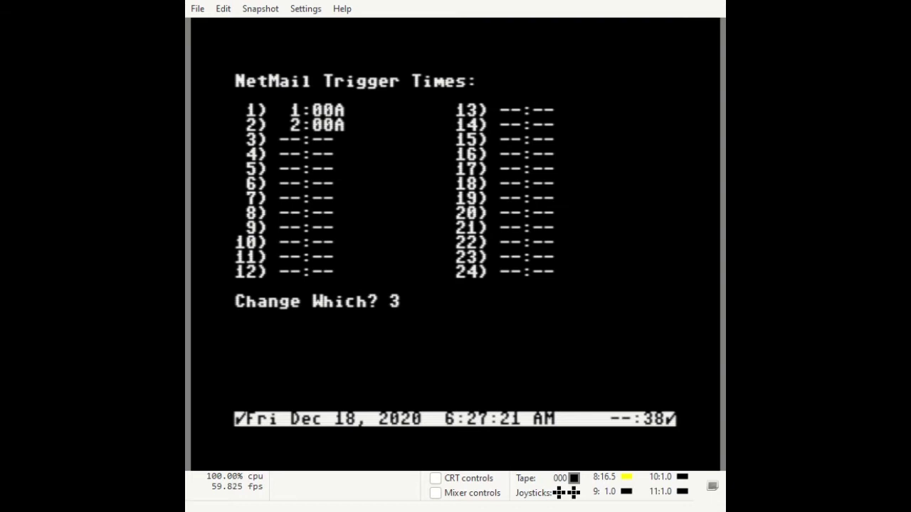
key(Return)
text(3:00A)
key(Return)
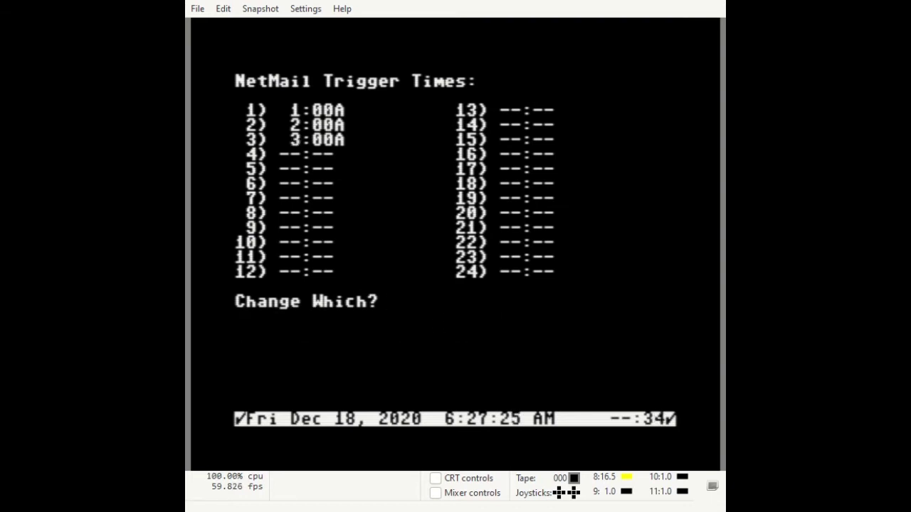
Select trigger time 13 and begin entering a new time
text(13)
key(Return)
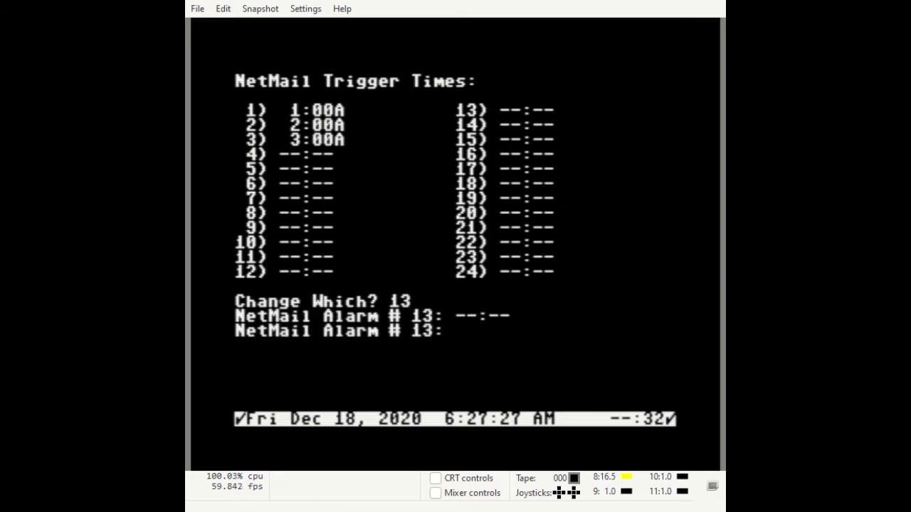
text(13:)
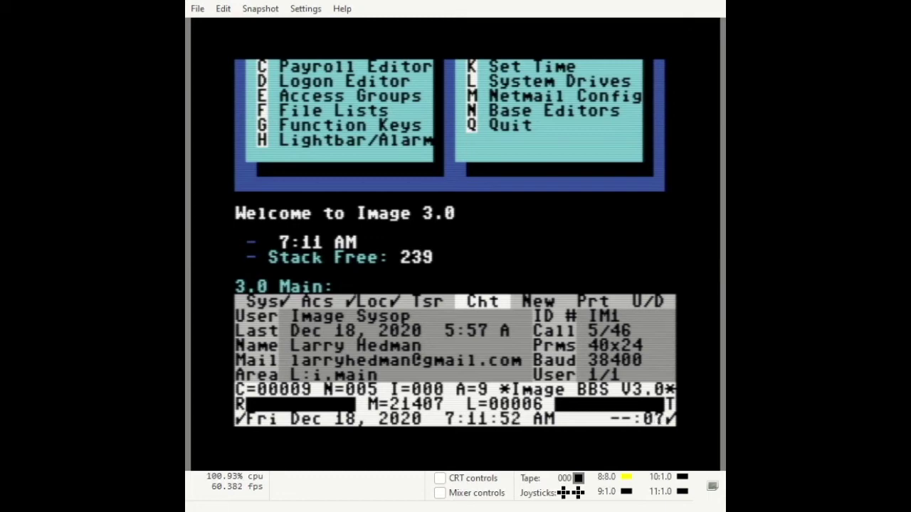
Launch the configuration editor with IM, open Login Mods in the Logon Editor, and start adding a module
text(IM)
key(Return)
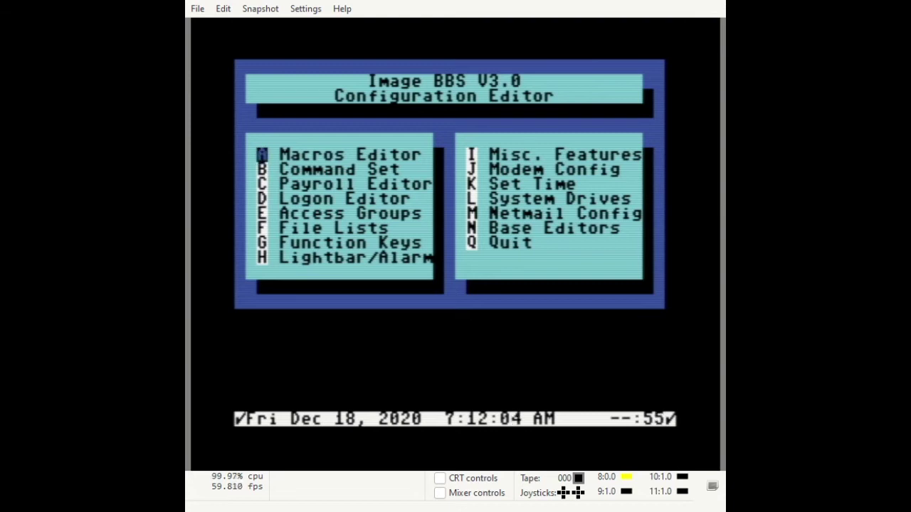
key(Down)
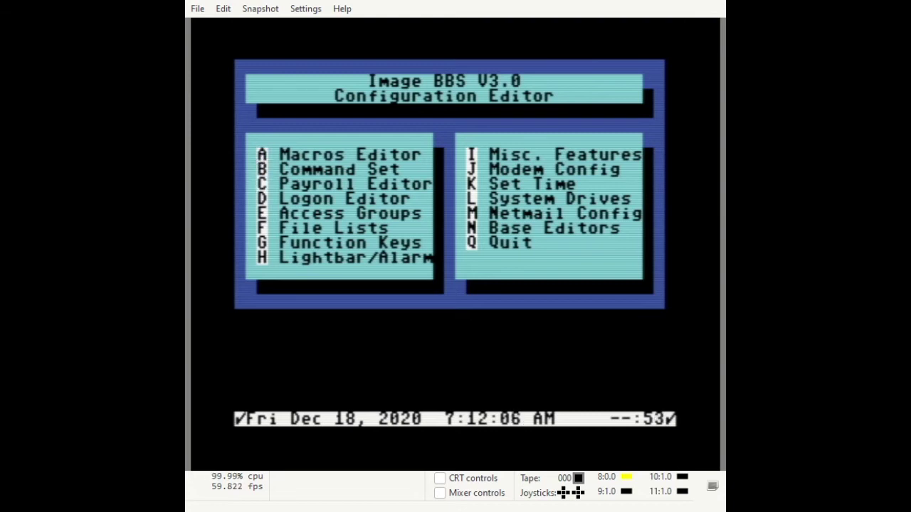
key(Return)
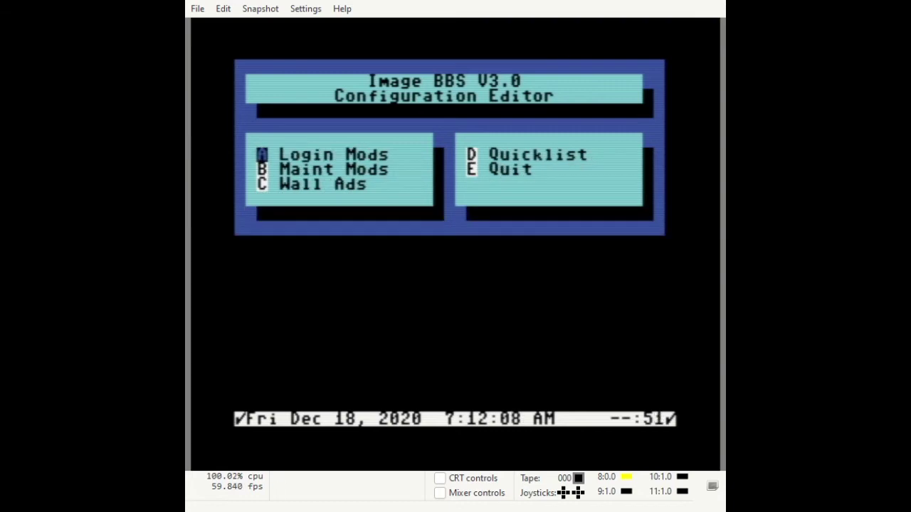
key(Return)
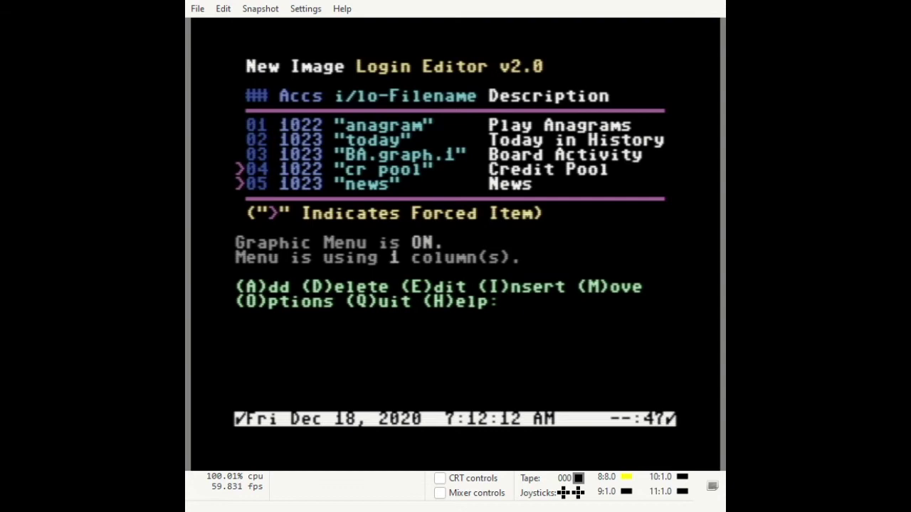
key(a)
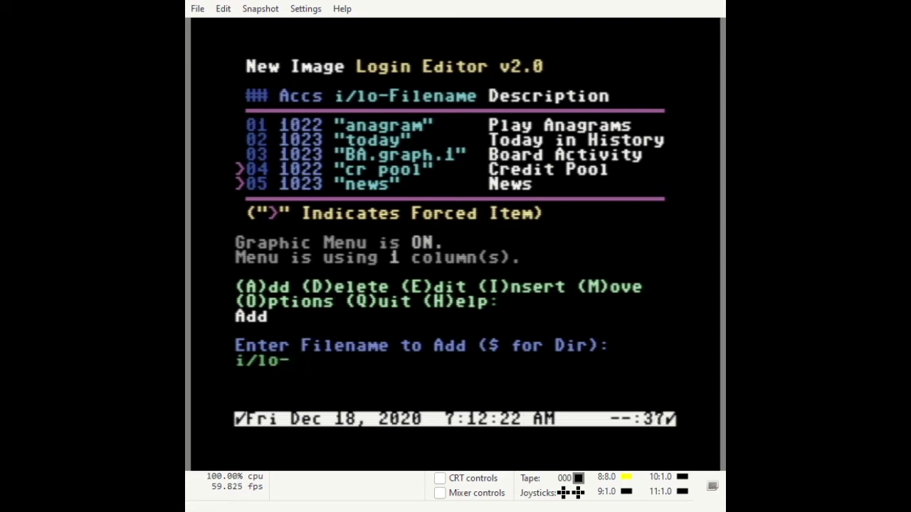
List the login module files with $ and enter netwall as the module filename
text($)
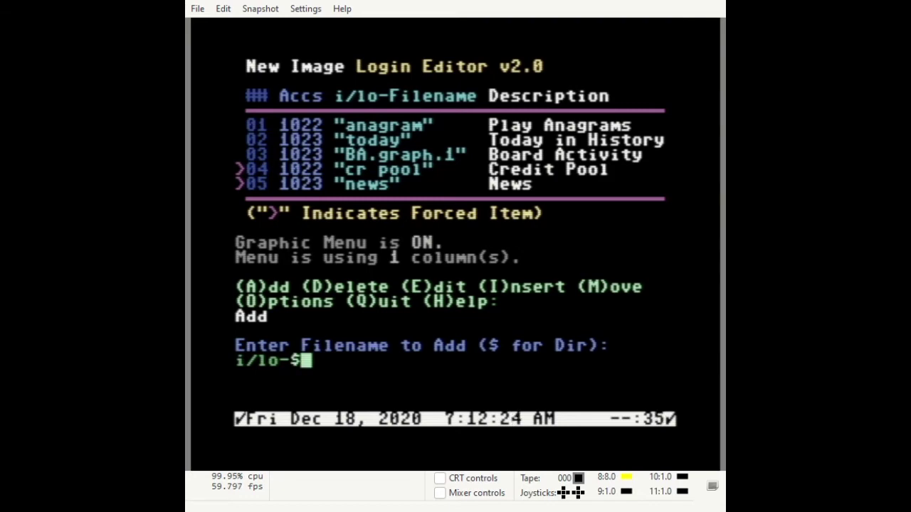
key(Return)
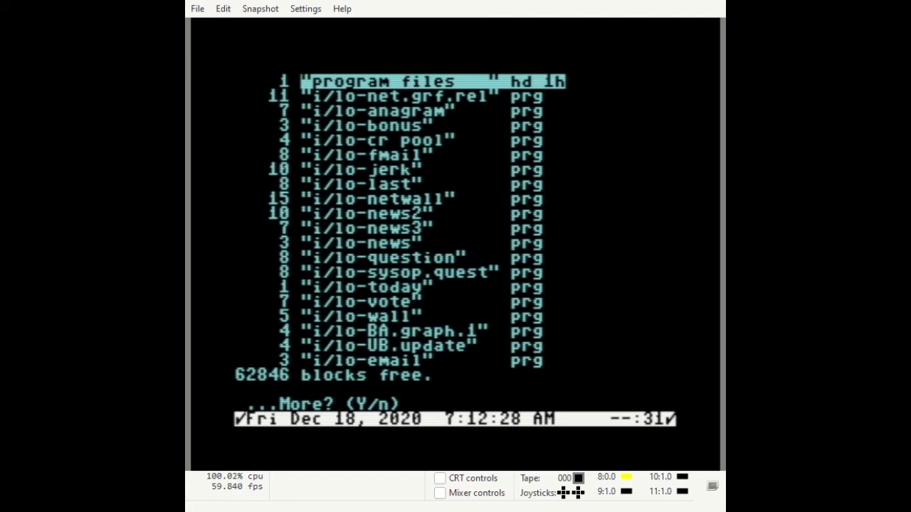
text(netwa)
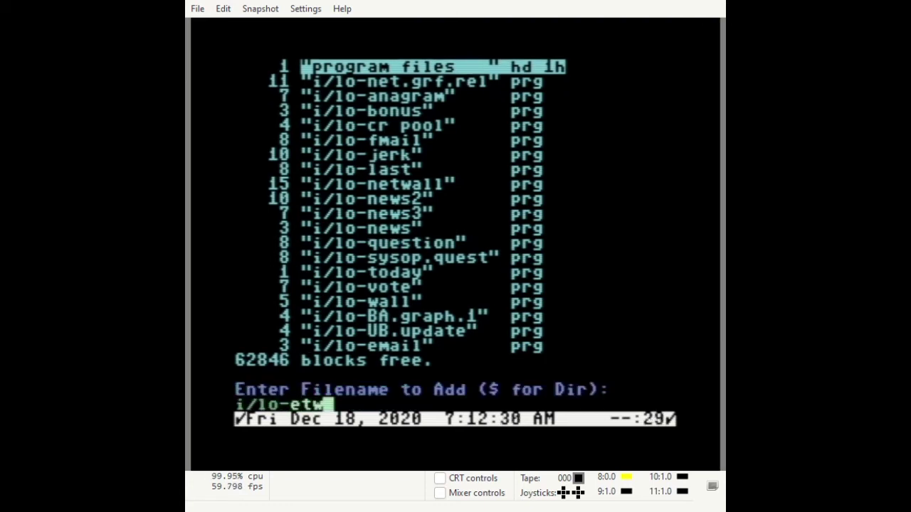
text(ll)
key(BackSpace)
key(BackSpace)
key(BackSpace)
key(BackSpace)
key(BackSpace)
text(netwall)
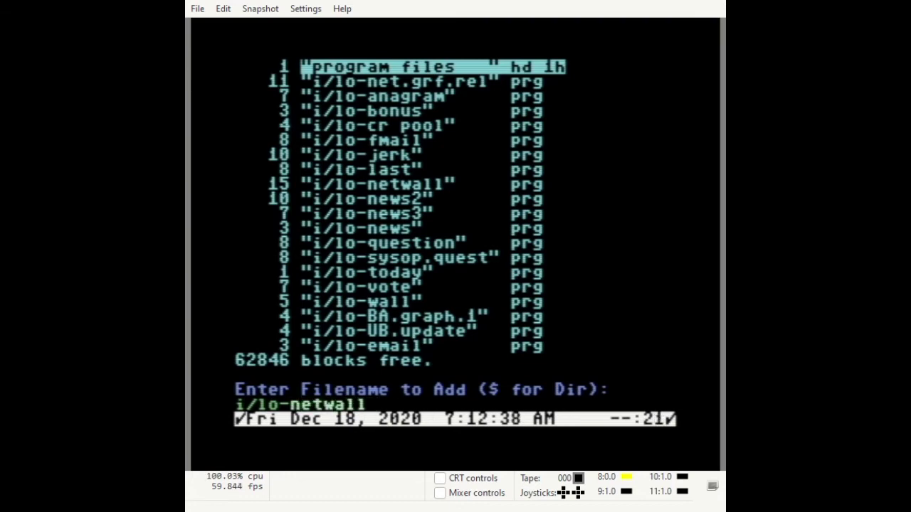
key(Return)
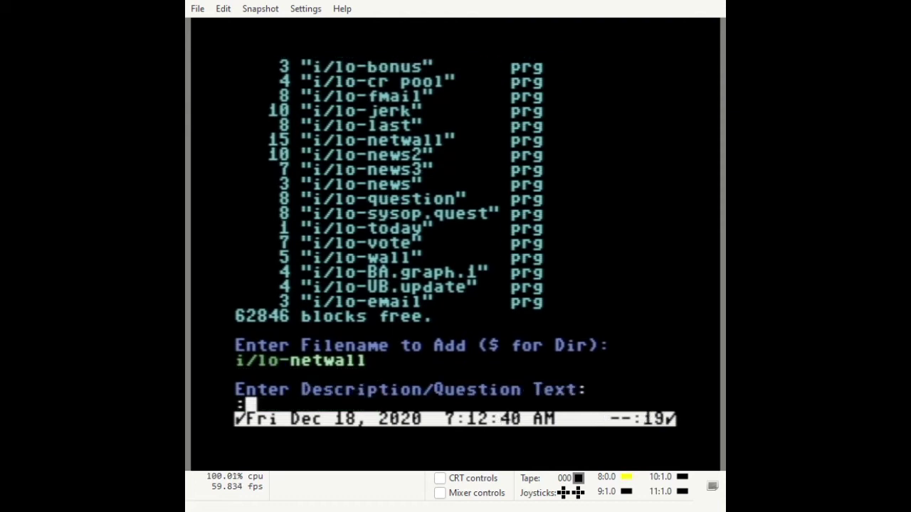
Add netwall described as 'Network Wall' with access 1023 and set to Optional
text(N)
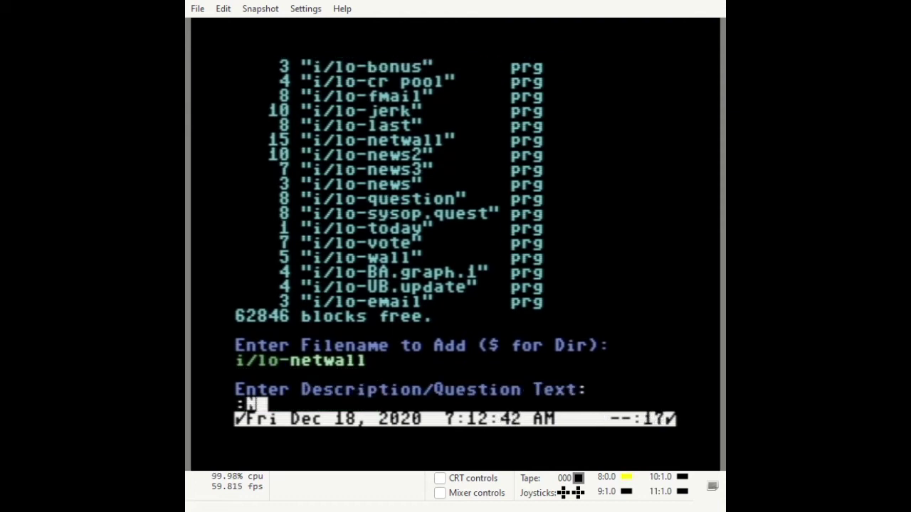
text(et)
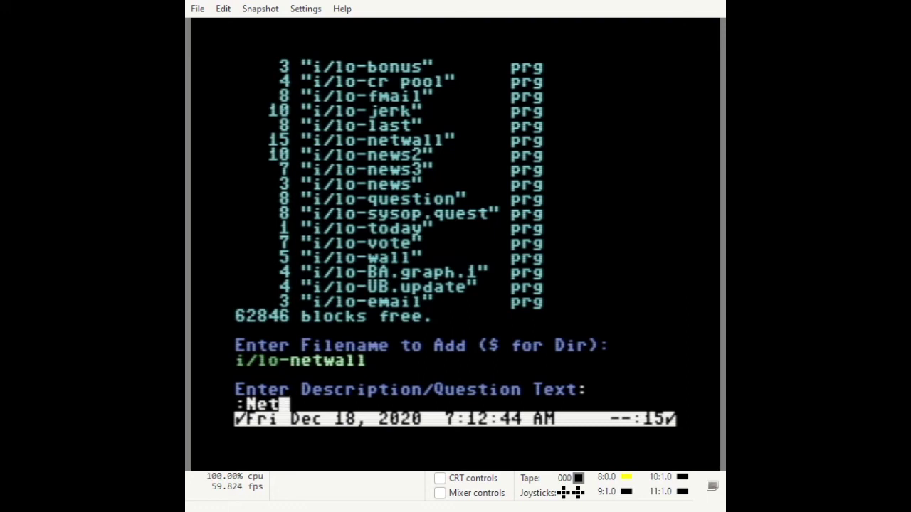
text(work )
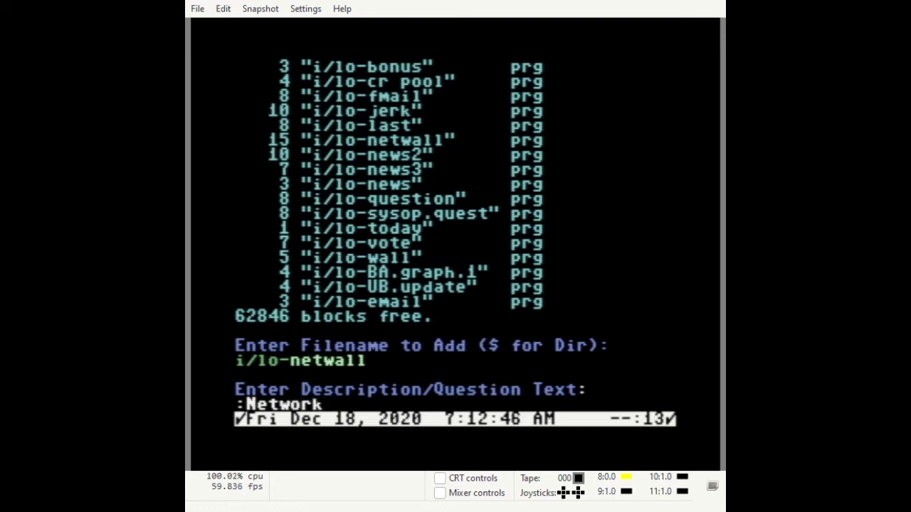
text(Wall)
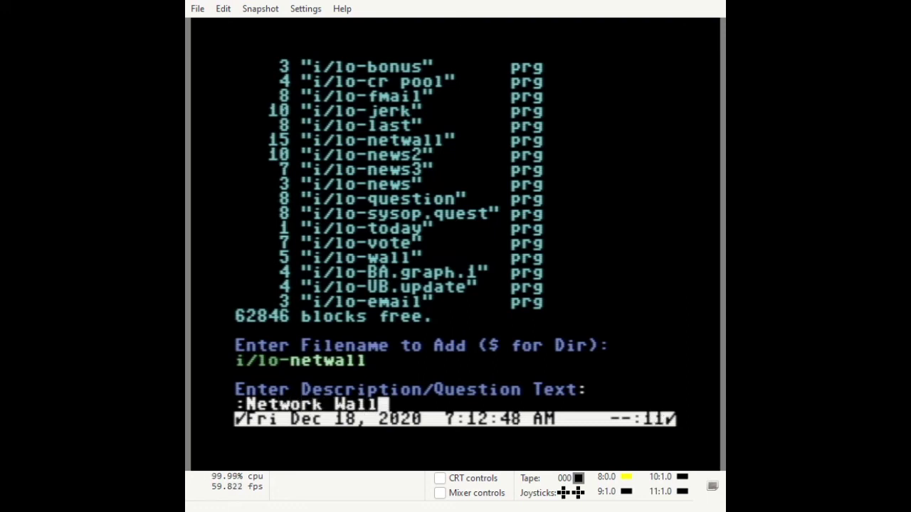
key(Return)
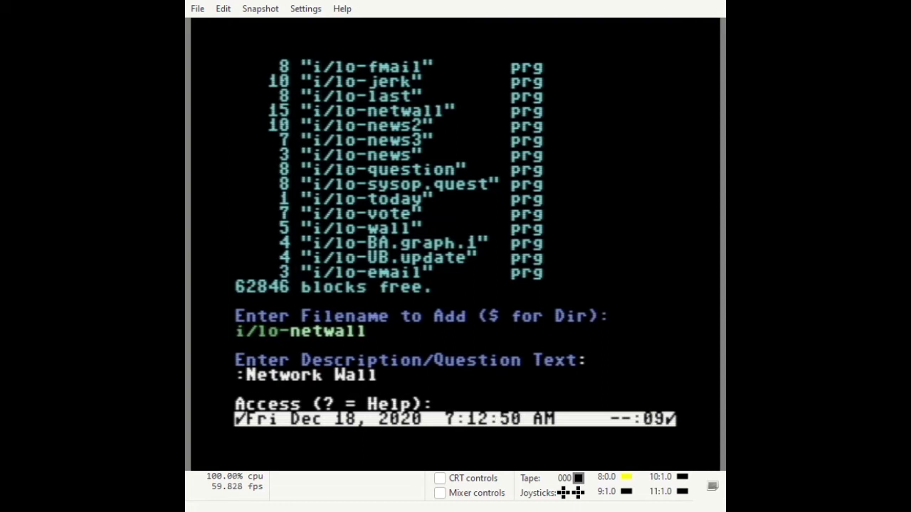
text(1023)
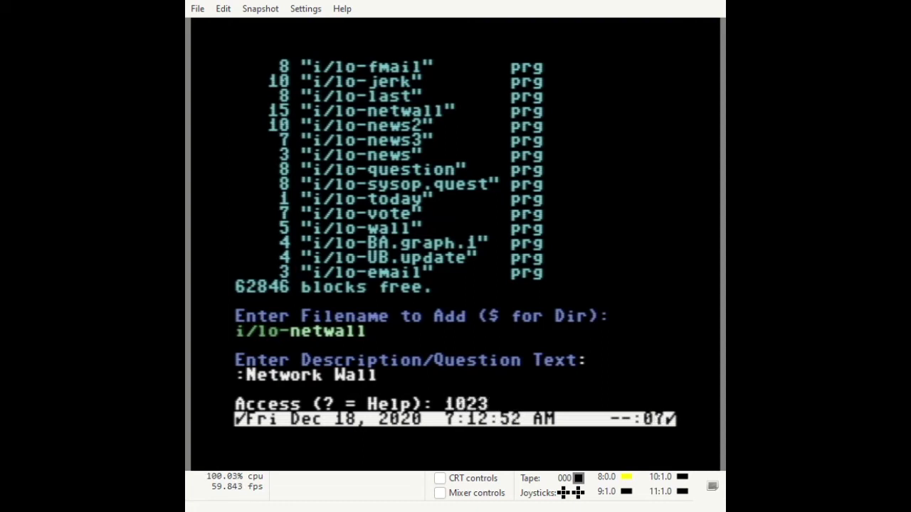
key(Return)
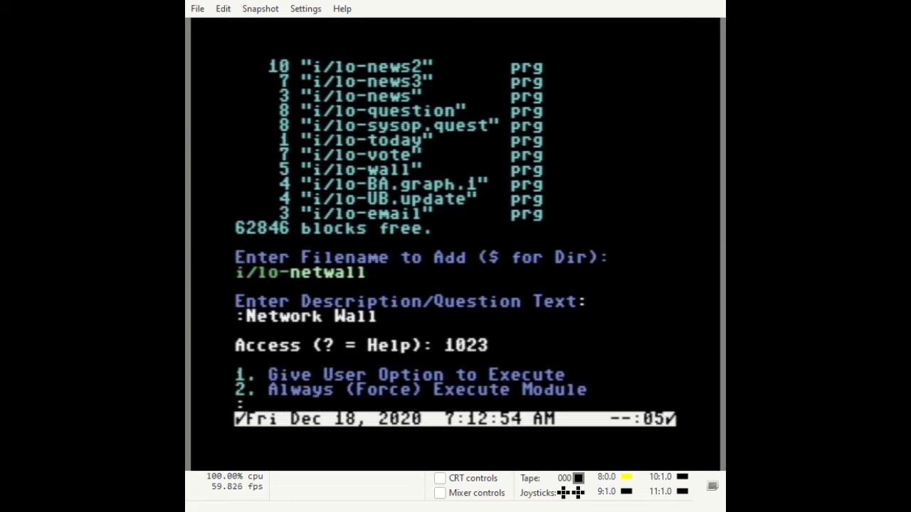
key(1)
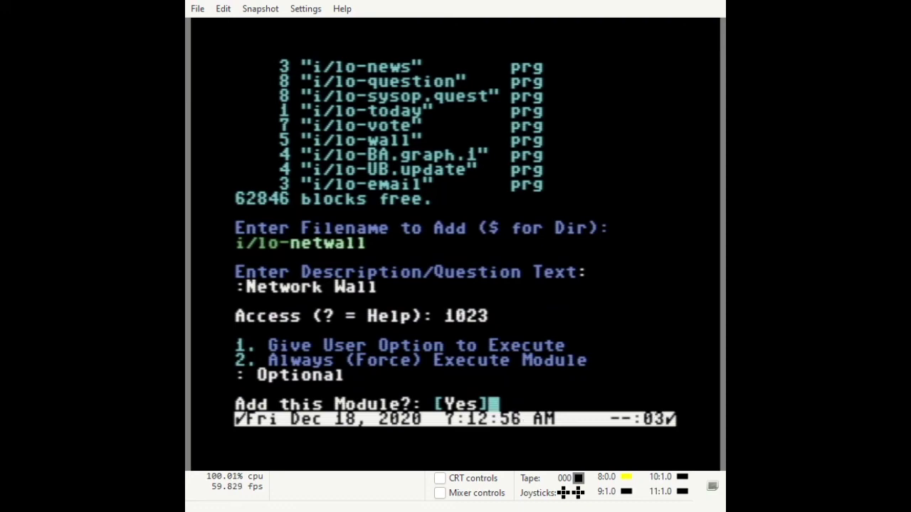
key(Return)
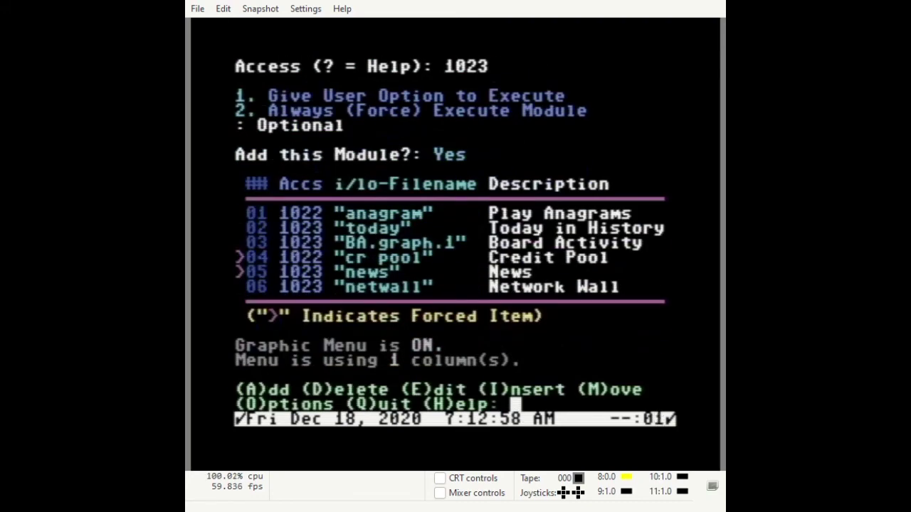
key(a)
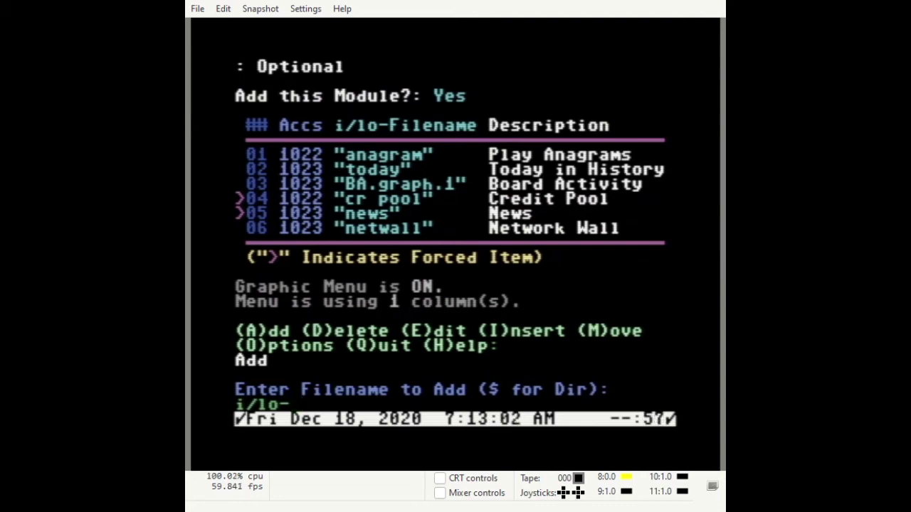
Browse the i/lo- module directory and enter net.grf.rel as the filename
key(Return)
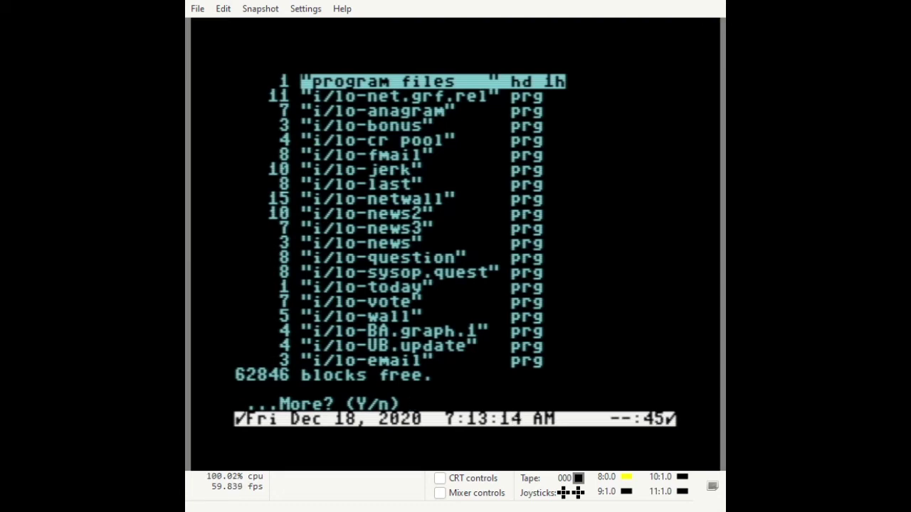
key(Return)
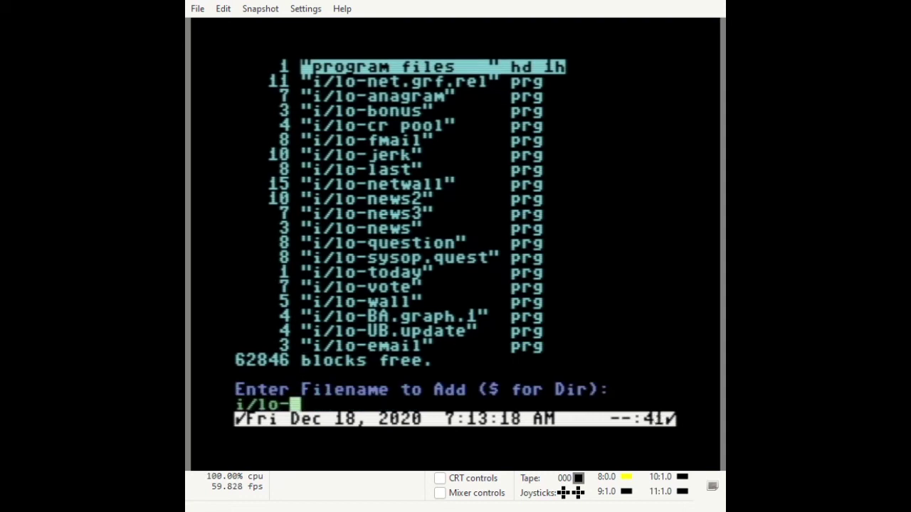
text(net)
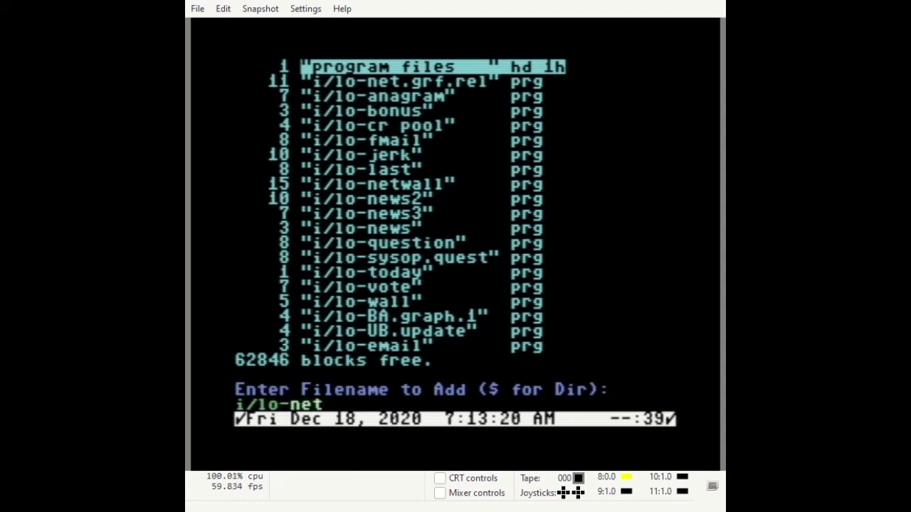
text(.)
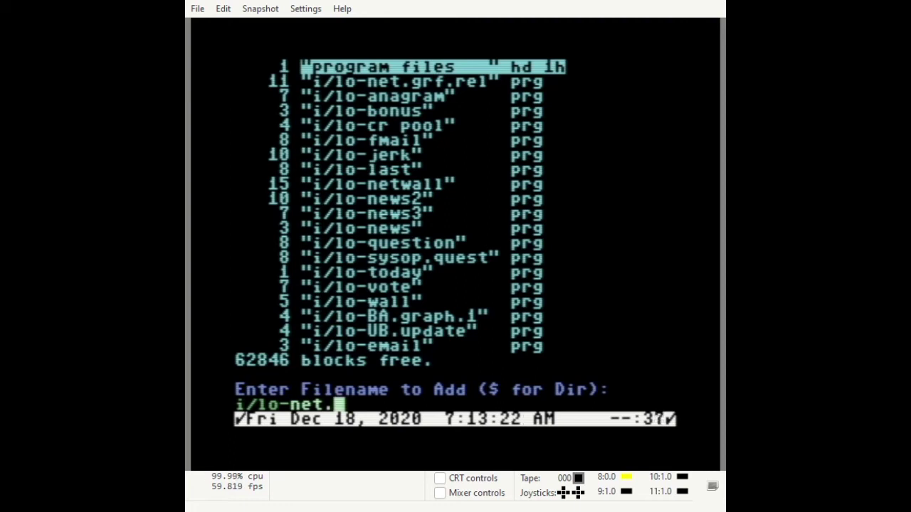
text(grf)
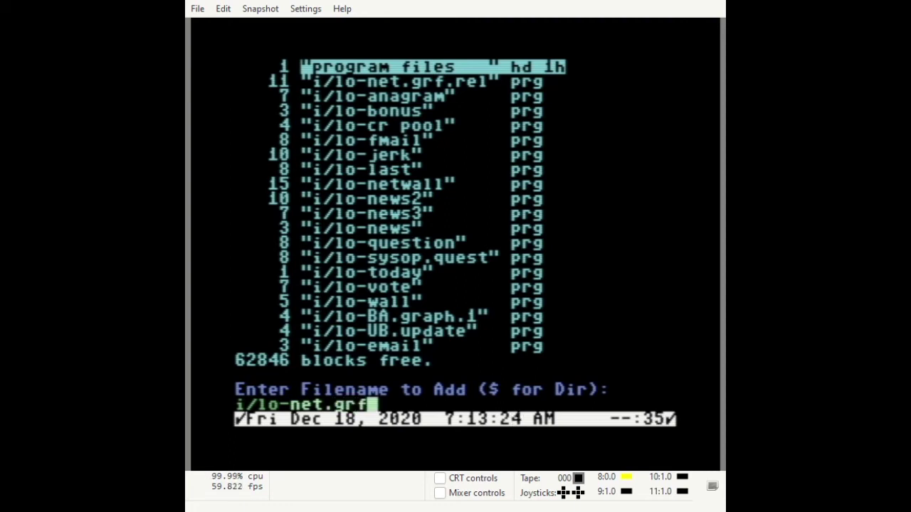
text(.rel)
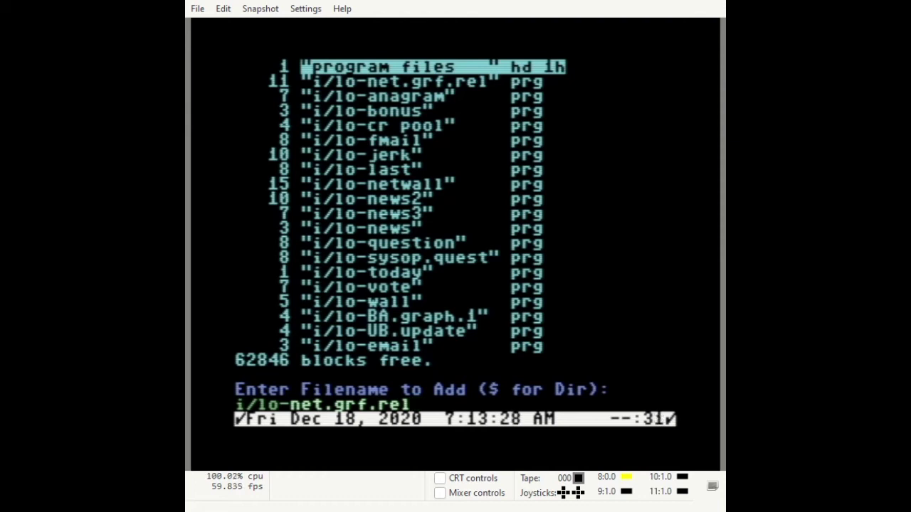
key(Return)
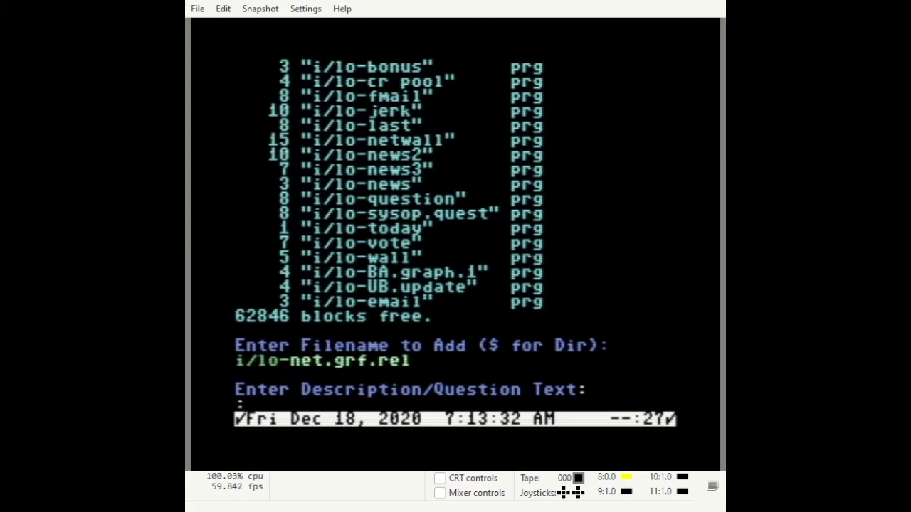
Add net.grf.rel described as 'Net Graffiti' with access 1023 and set to Optional
text(Ne)
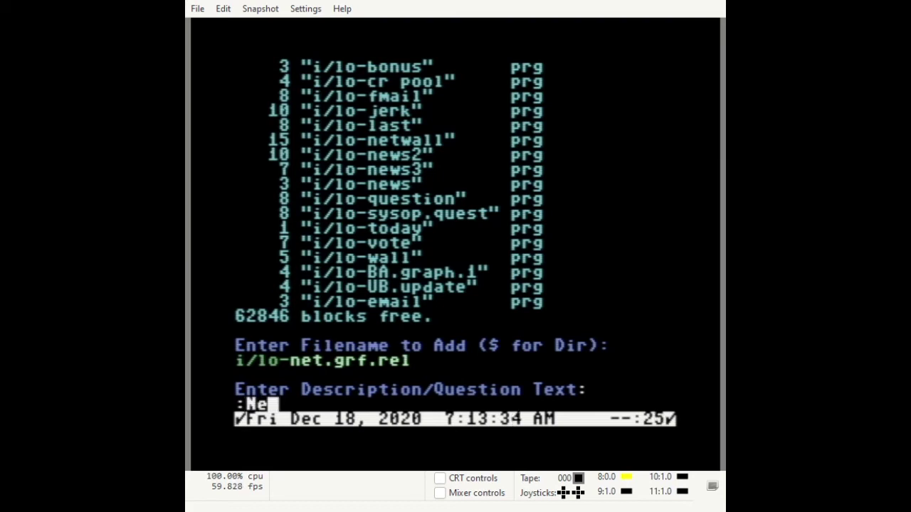
text(t Gr)
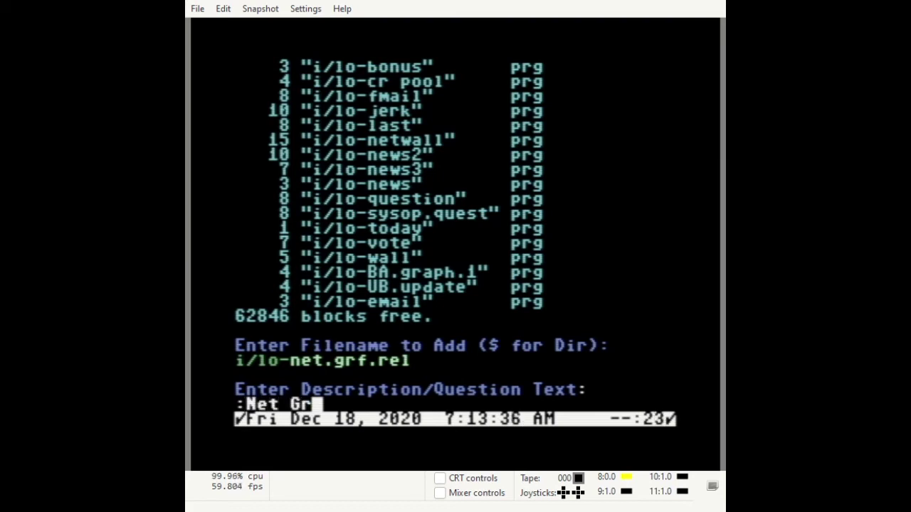
text(affi)
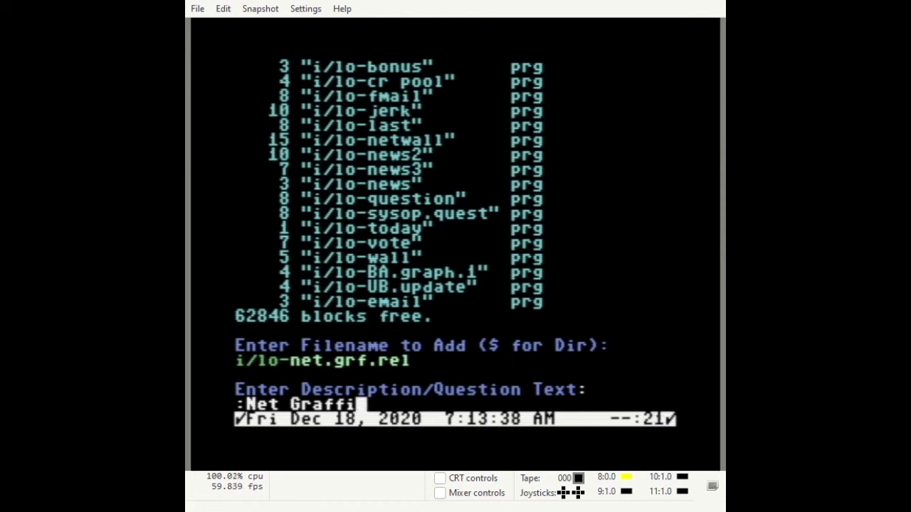
text(ti)
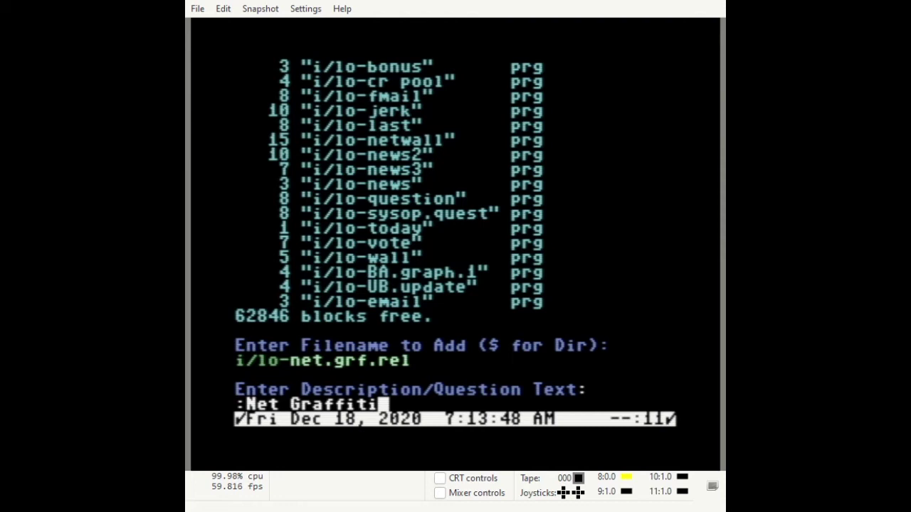
key(Return)
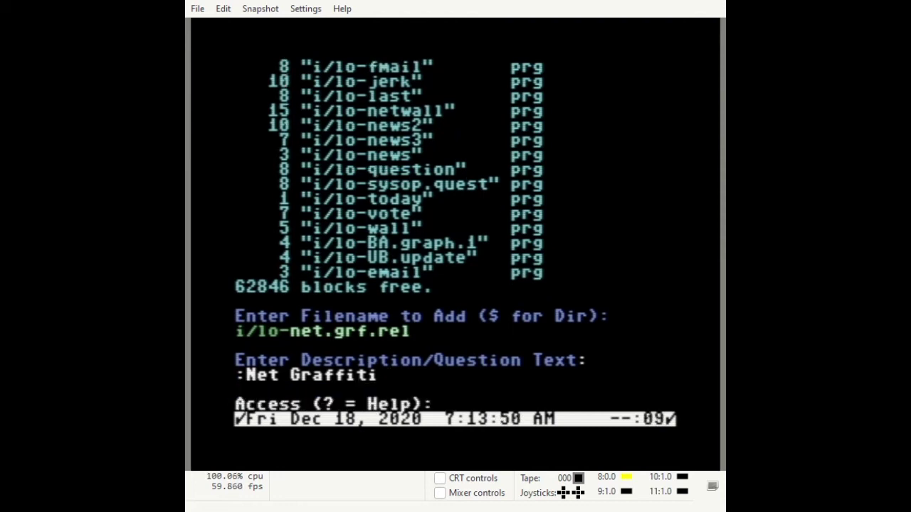
text(1023)
key(Return)
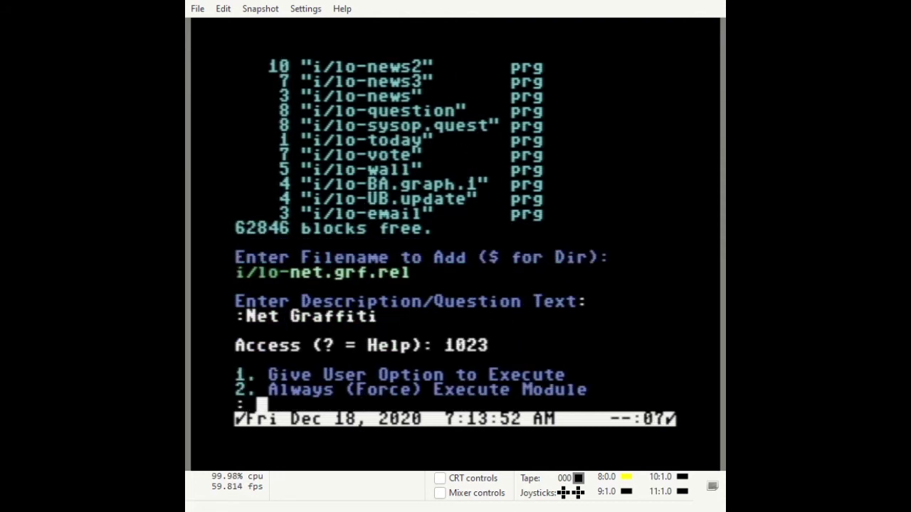
key(1)
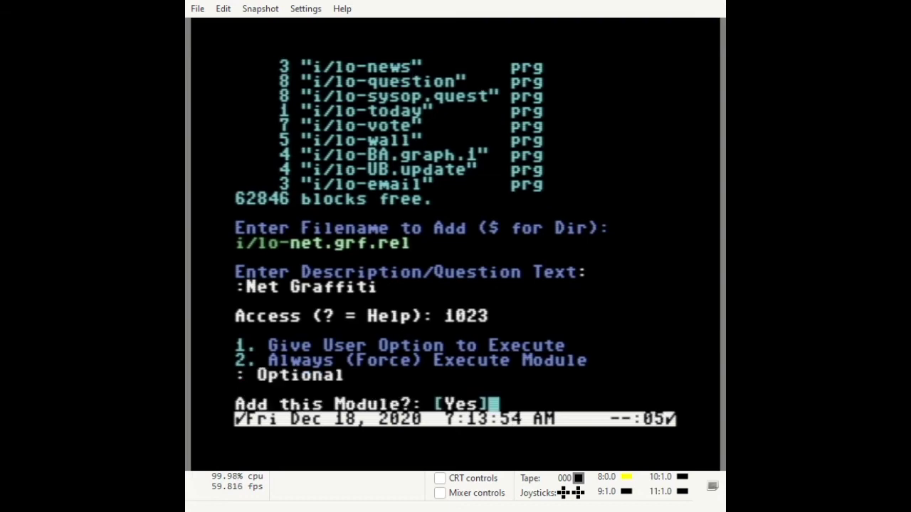
key(Return)
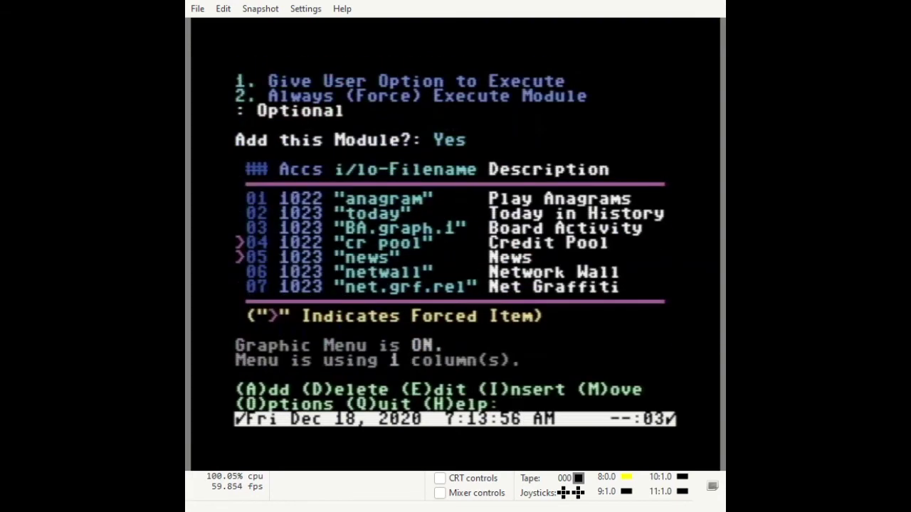
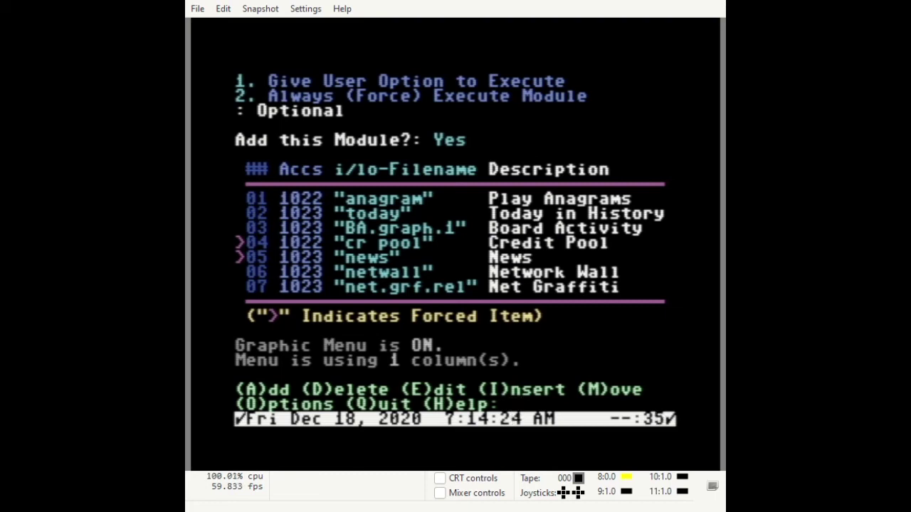
Move module 6 (Network Wall) to position 1 and module 7 (Net Graffiti) to position 2
key(m)
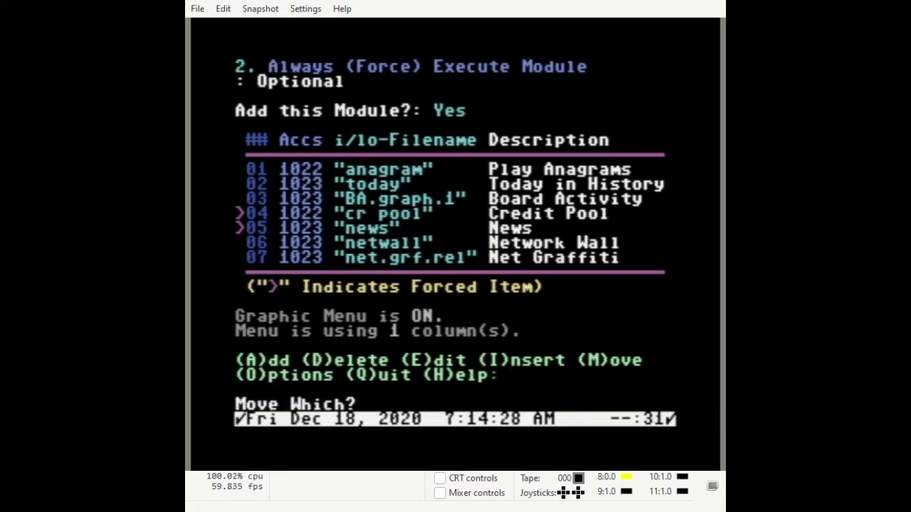
text(6)
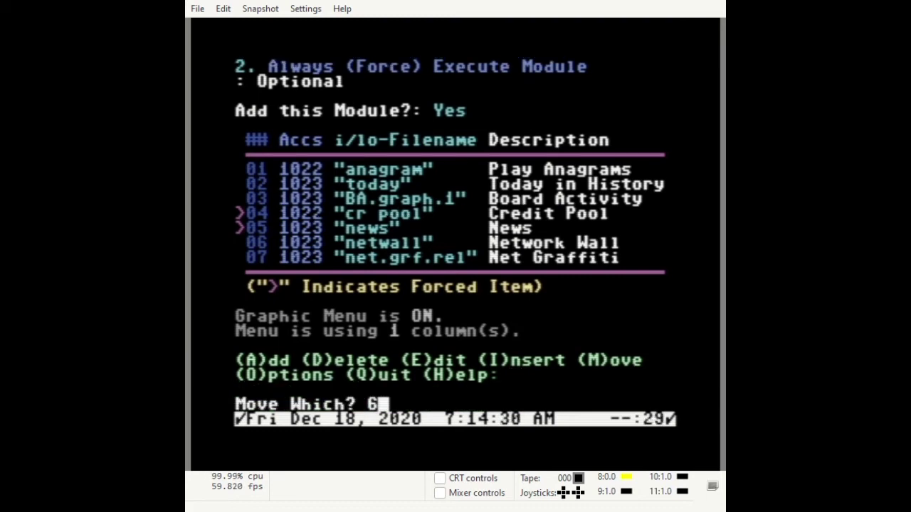
key(Return)
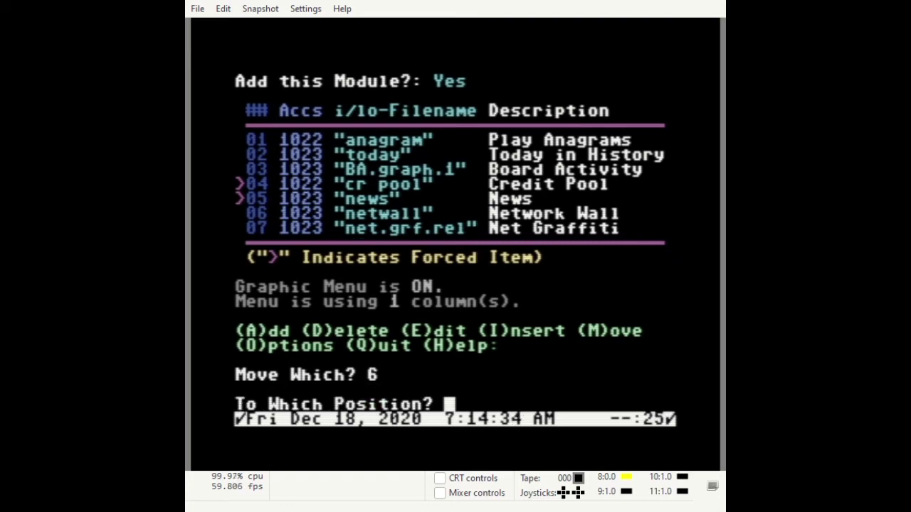
text(1)
key(Return)
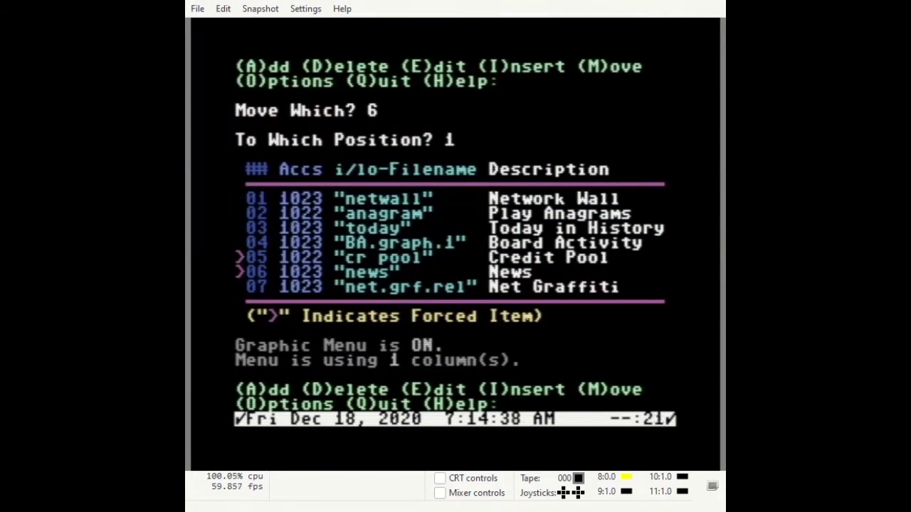
key(m)
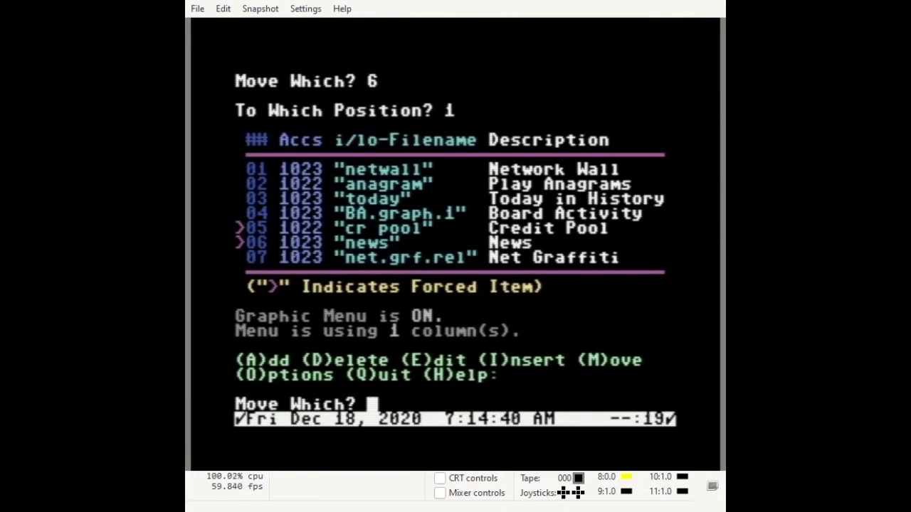
text(7)
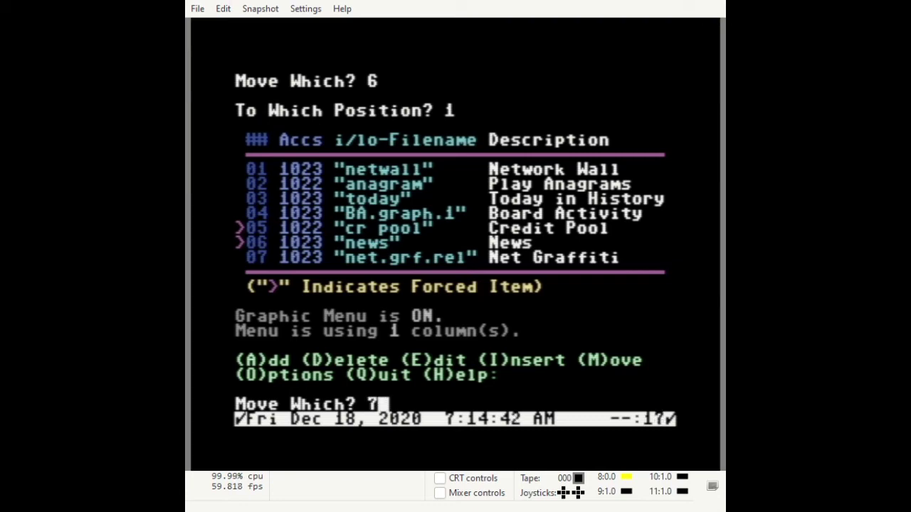
key(Return)
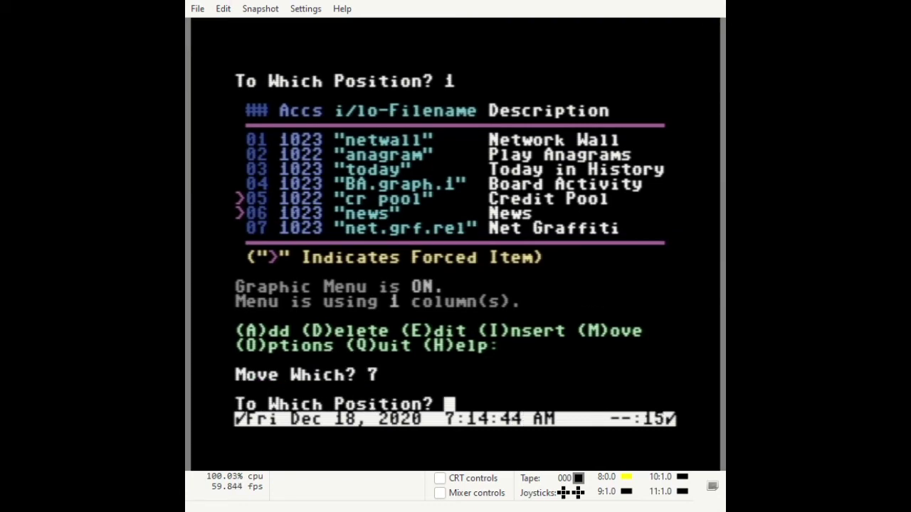
text(2)
key(Return)
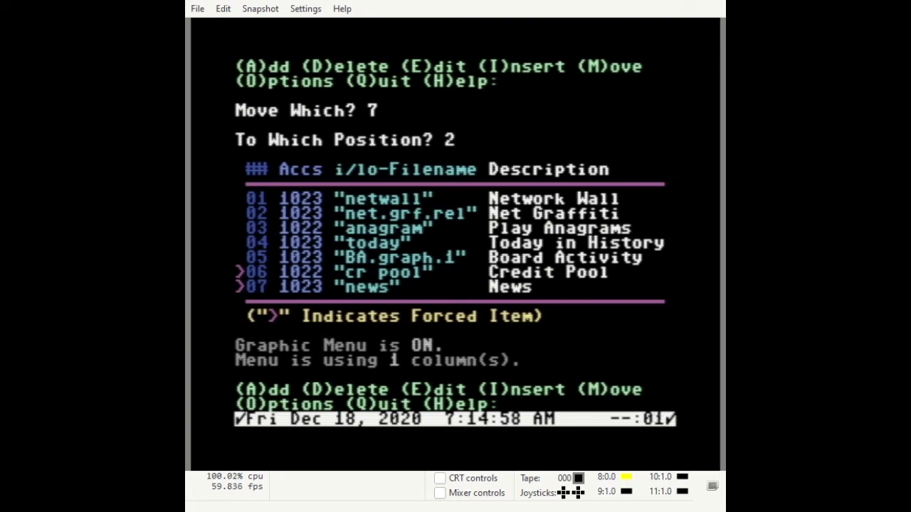
Quit the login module editor, answering Yes to save the changes
key(q)
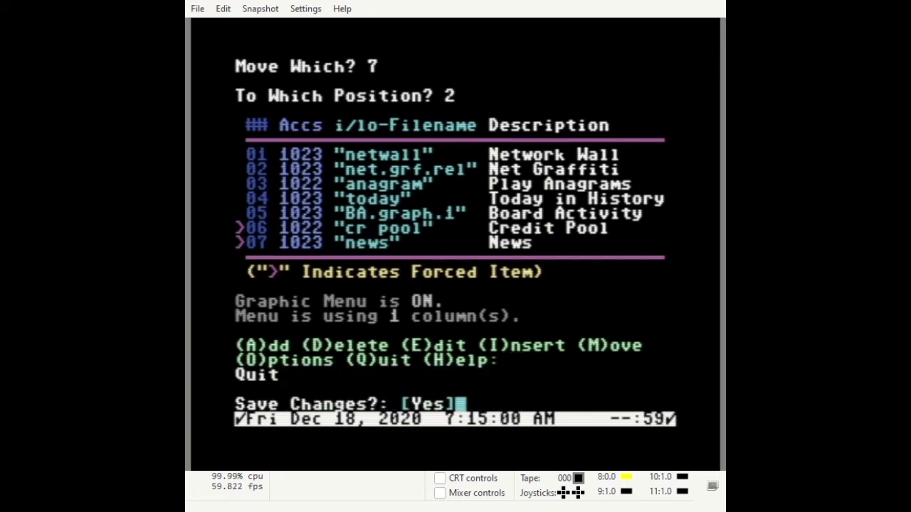
key(Return)
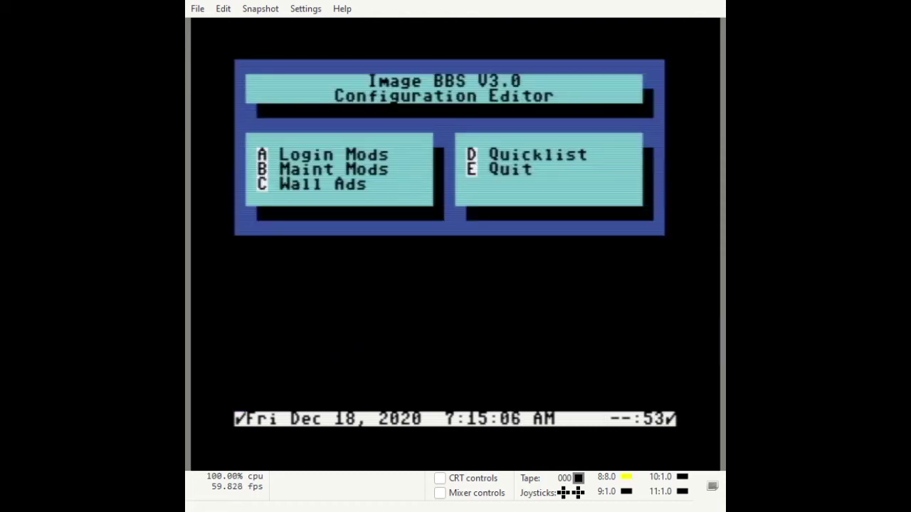
Add the ns maintenance module for day 7 with all months and dates, then quit and save
key(b)
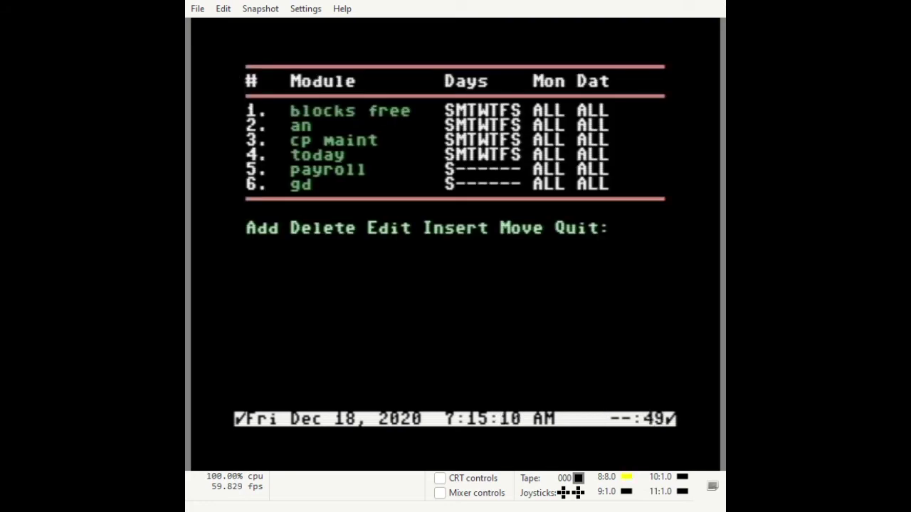
key(a)
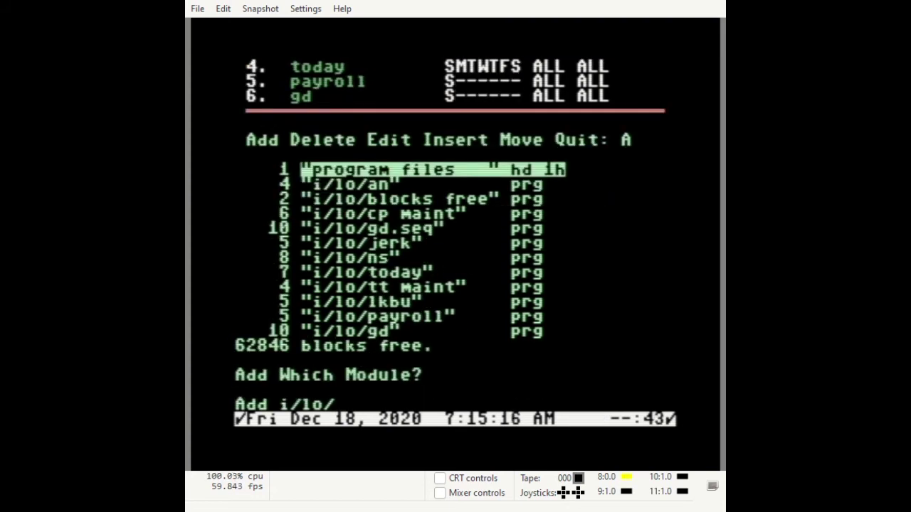
text(ns)
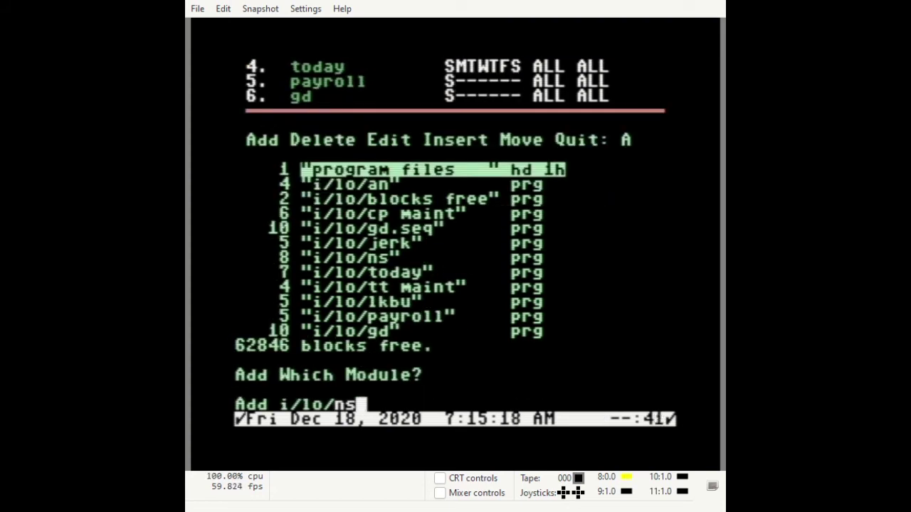
key(Return)
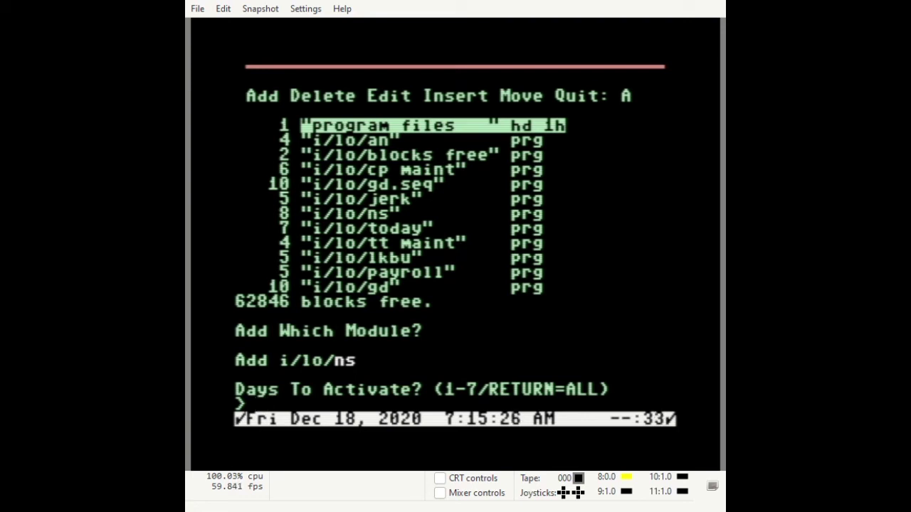
text(7)
key(Return)
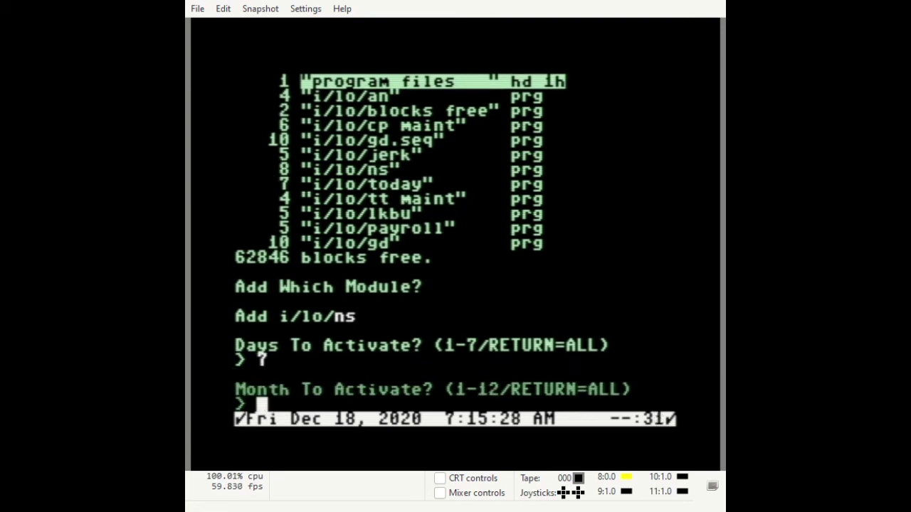
key(Return)
key(Return)
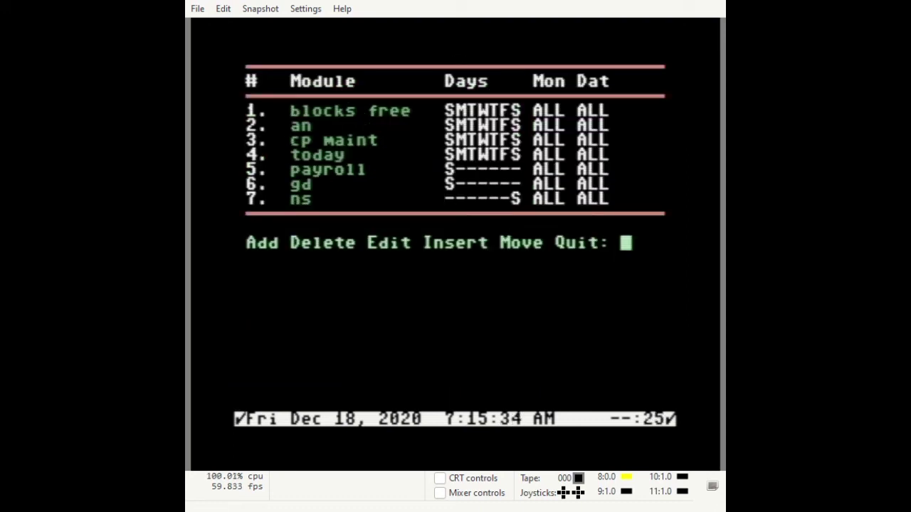
text(Q)
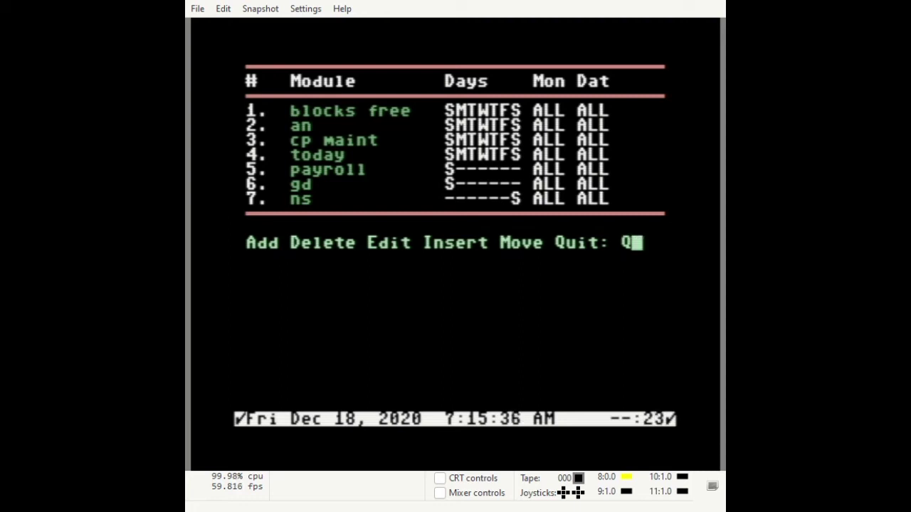
key(Return)
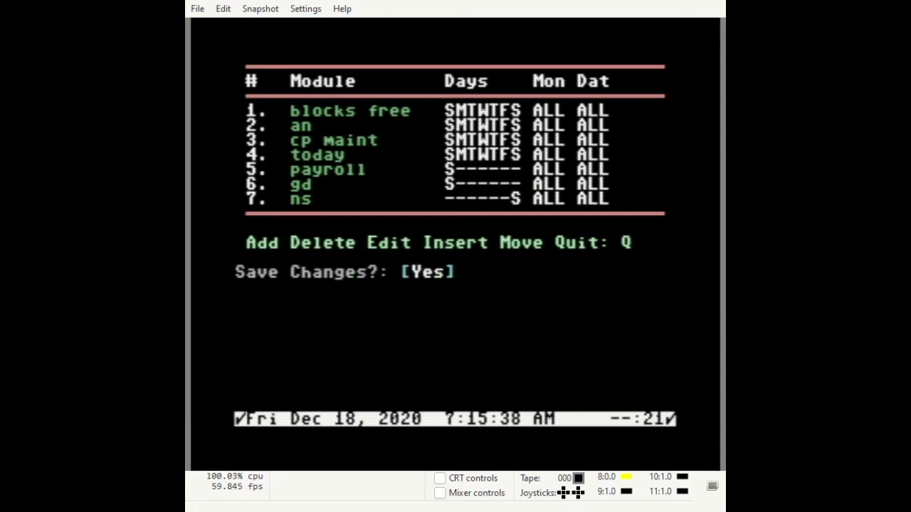
key(Return)
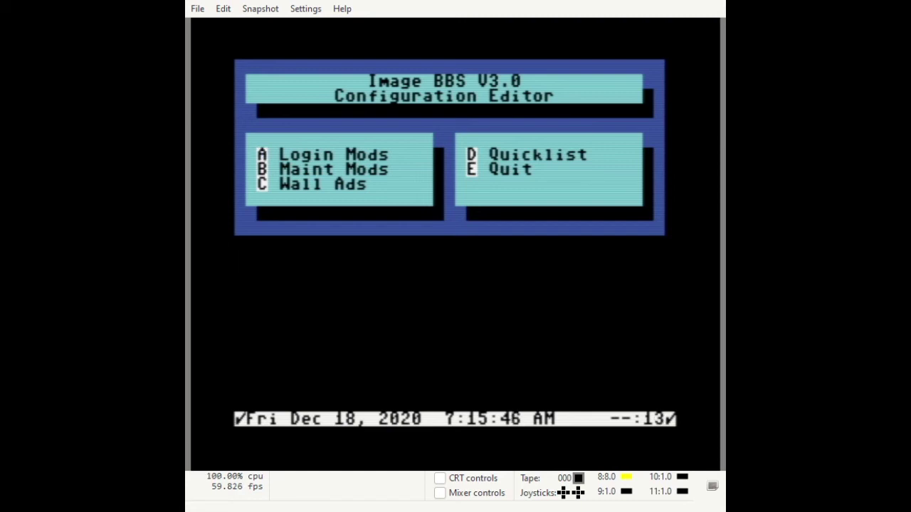
Exit the configuration editor to the BBS and hide the sysop status panel
key(e)
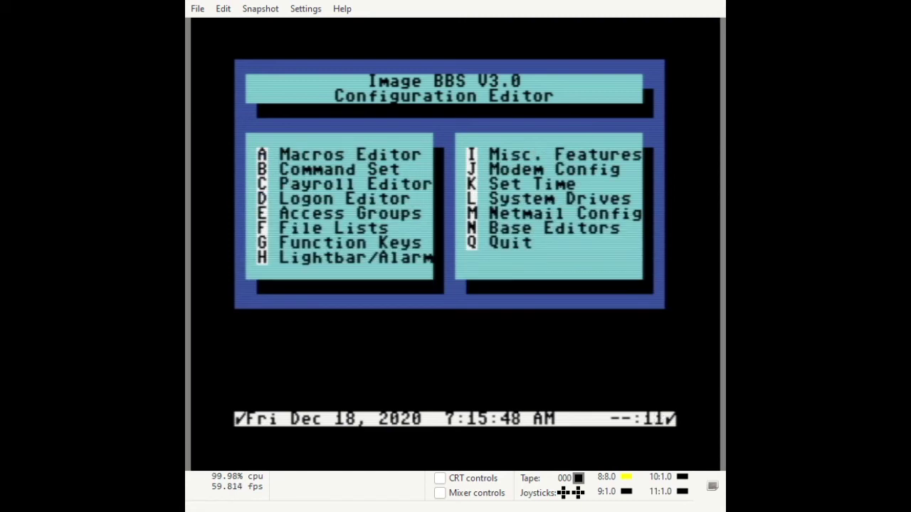
key(q)
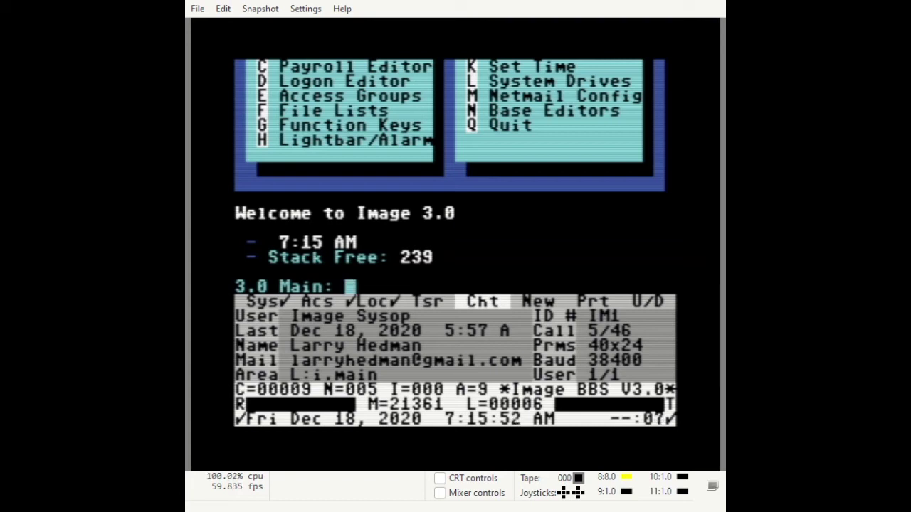
key(F7)
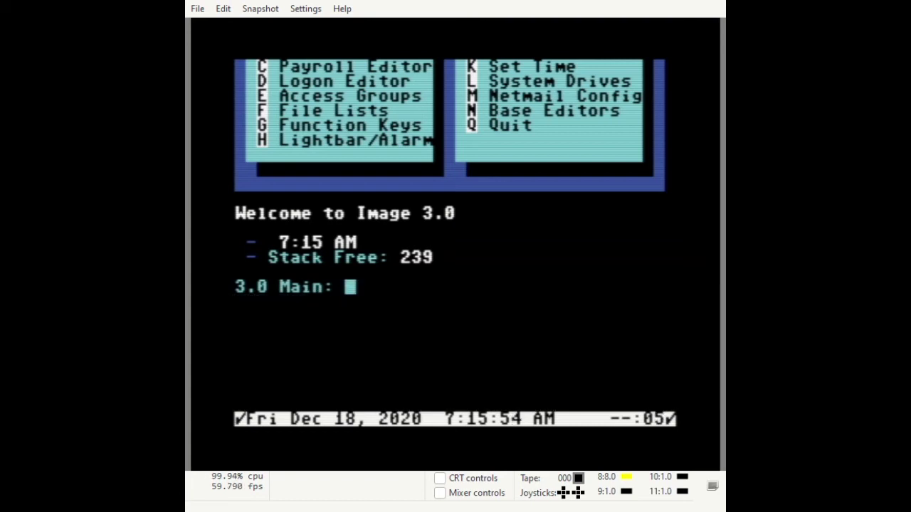
Run i/lo/ns at class 4 on drive 5, leaving lm blank to start list creation
text(R)
key(Return)
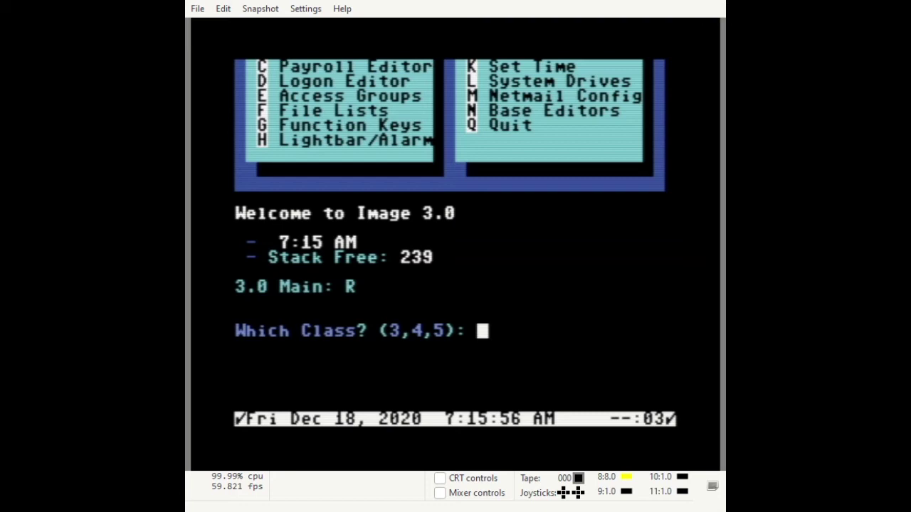
text(4i/)
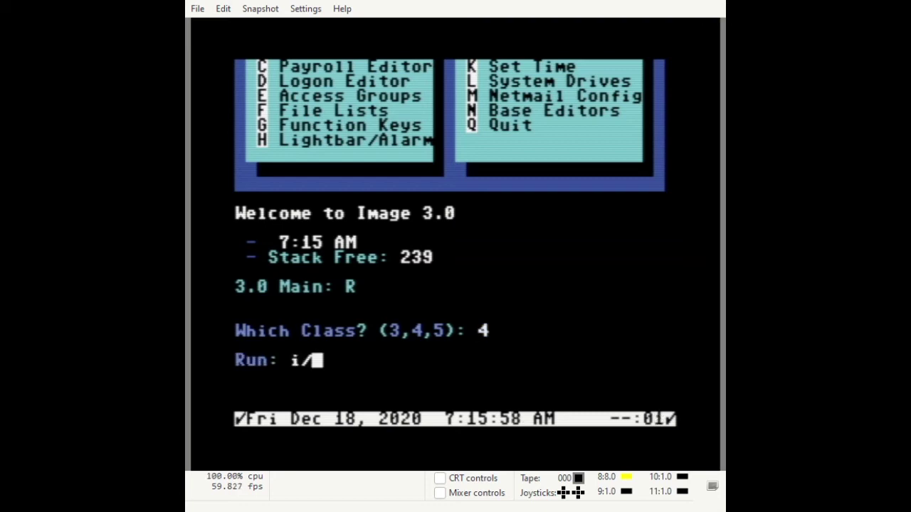
text(lo/ns)
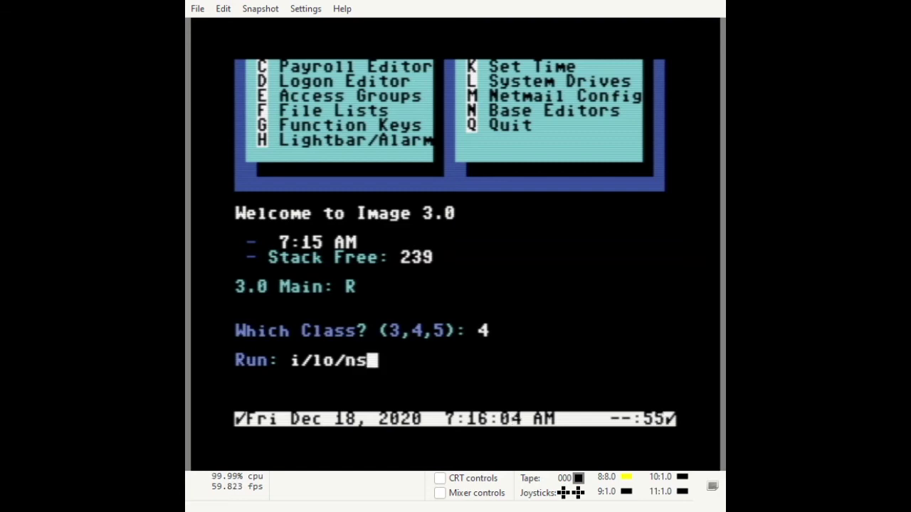
key(Return)
text(5)
key(Return)
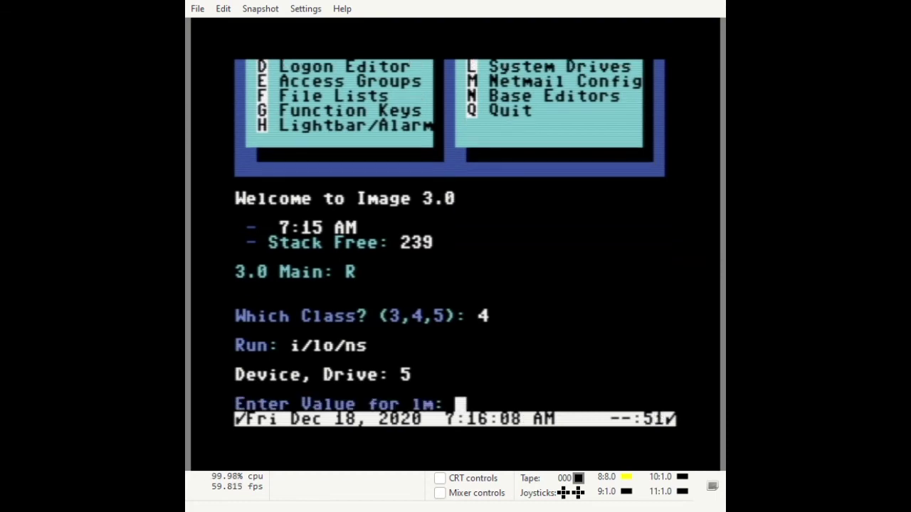
key(Return)
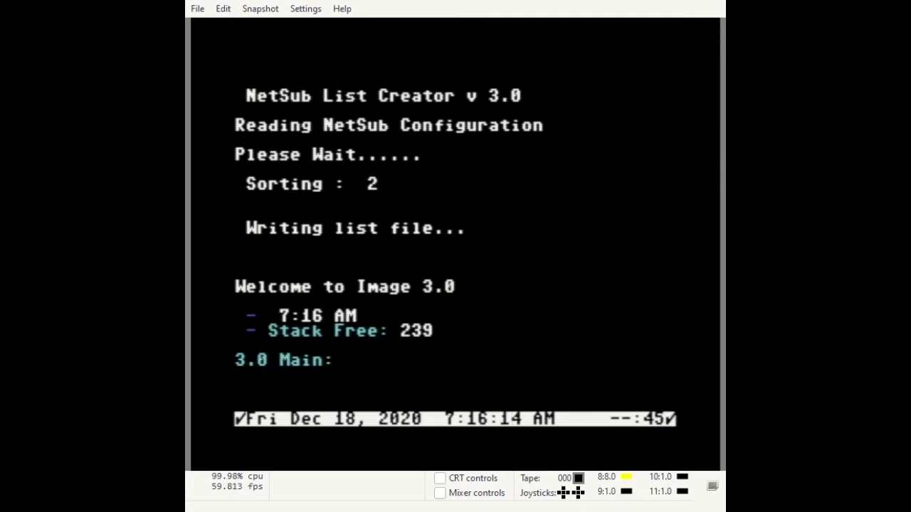
List every file with DR2 using the pattern *
text(DR)
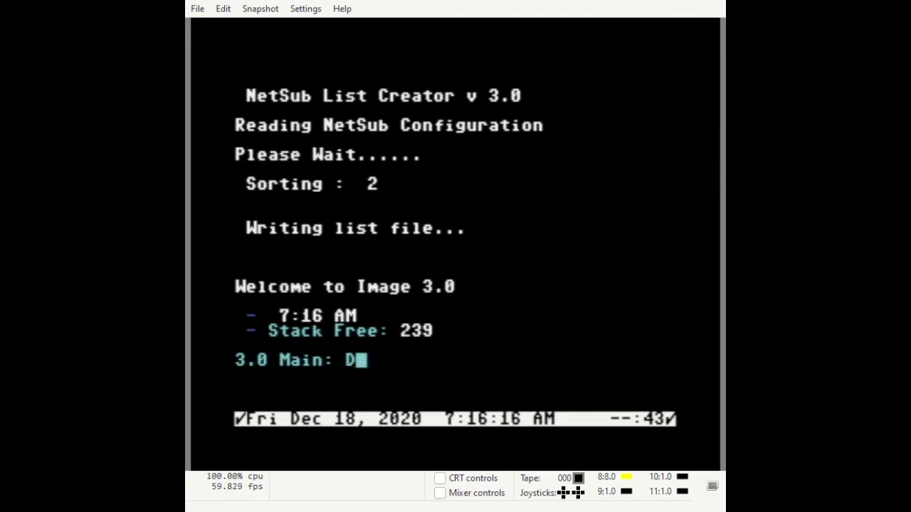
text(2)
key(Return)
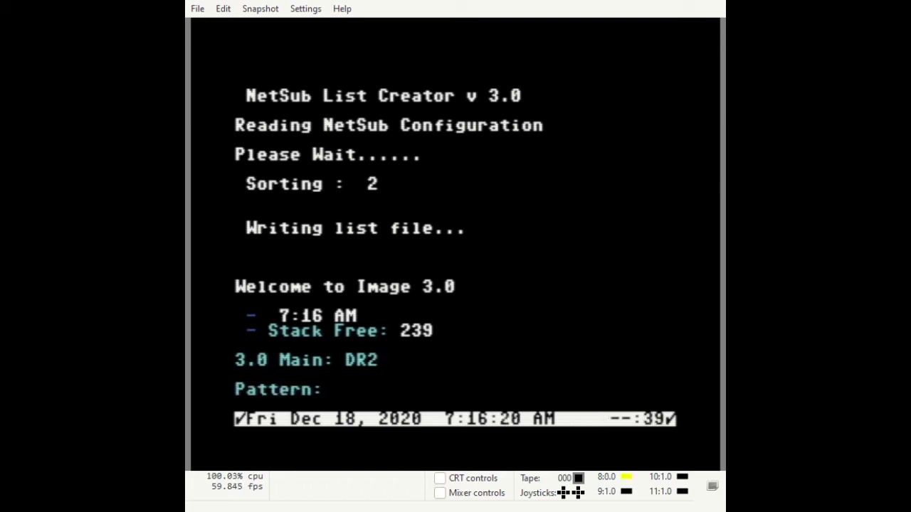
text(*)
key(Return)
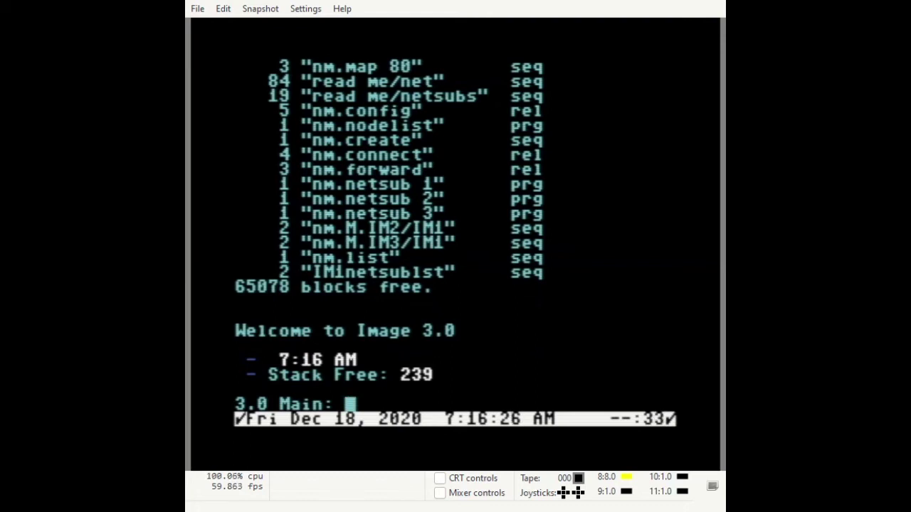
Read the IM1net* netsub list file with RD2
text(RD2)
key(Return)
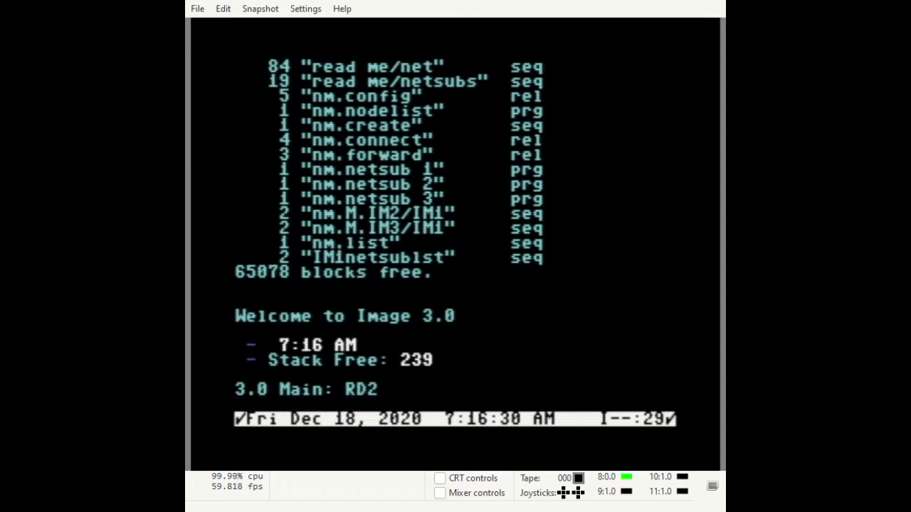
text(IM1)
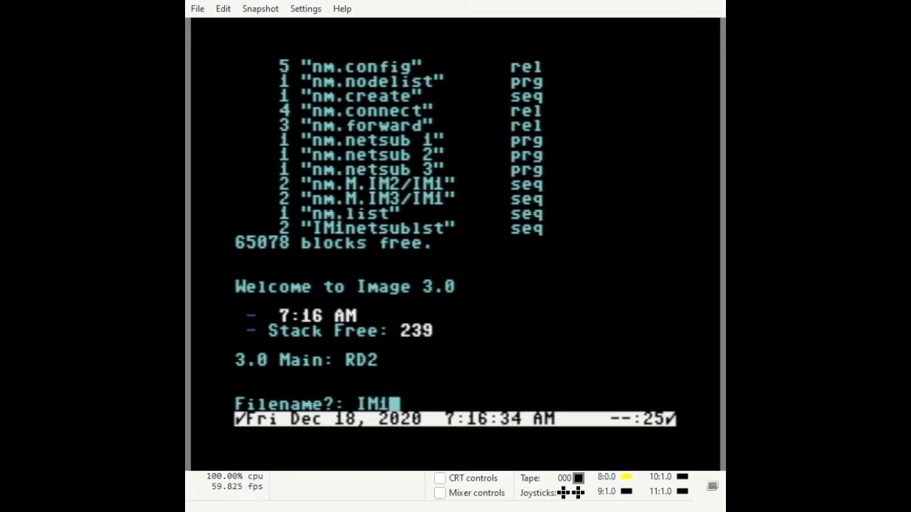
text(n)
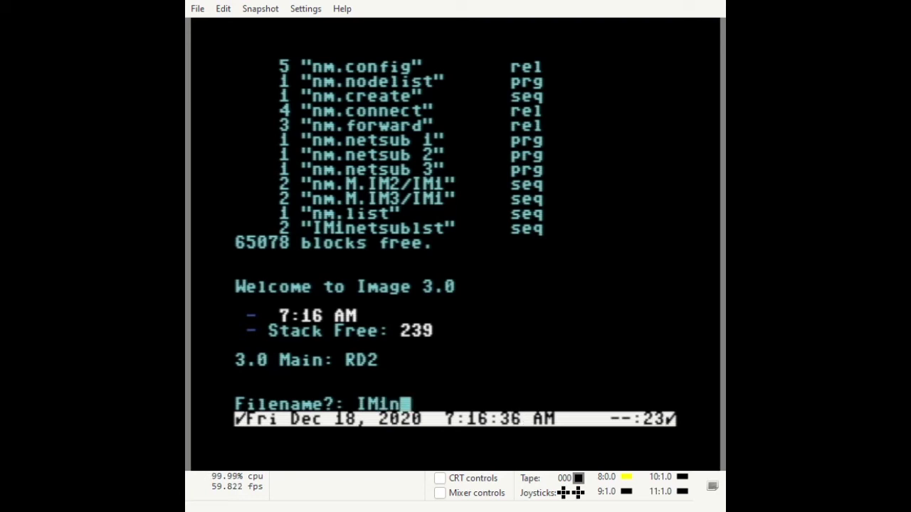
text(et*)
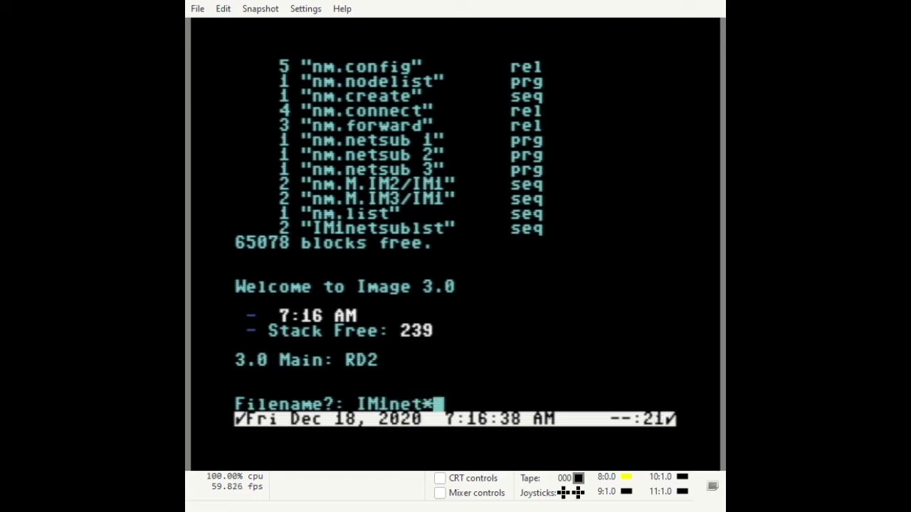
key(Return)
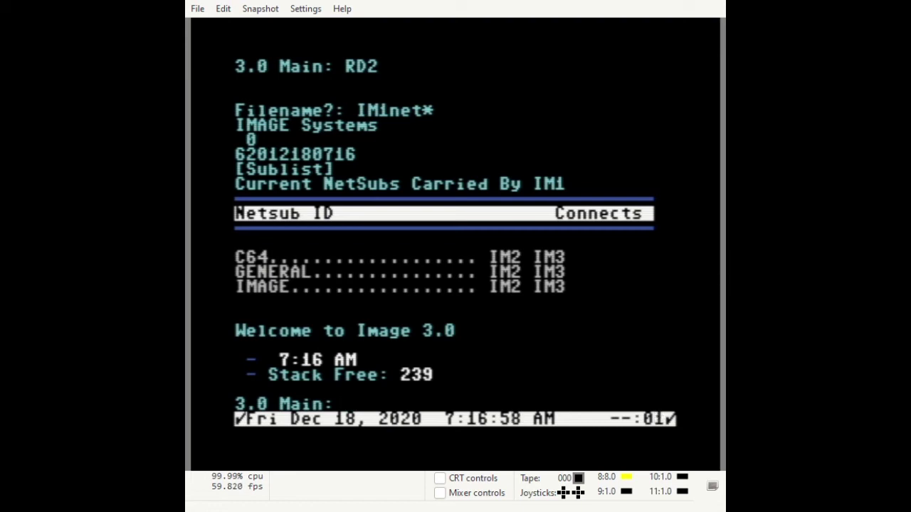
Run i.NM/util at class 3 on drive 5 and confirm sending a NodeList update
text(R)
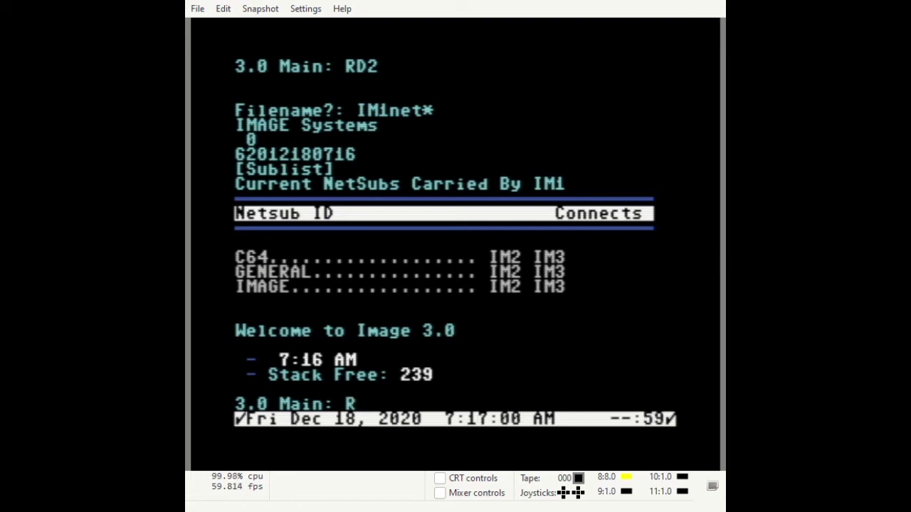
key(Return)
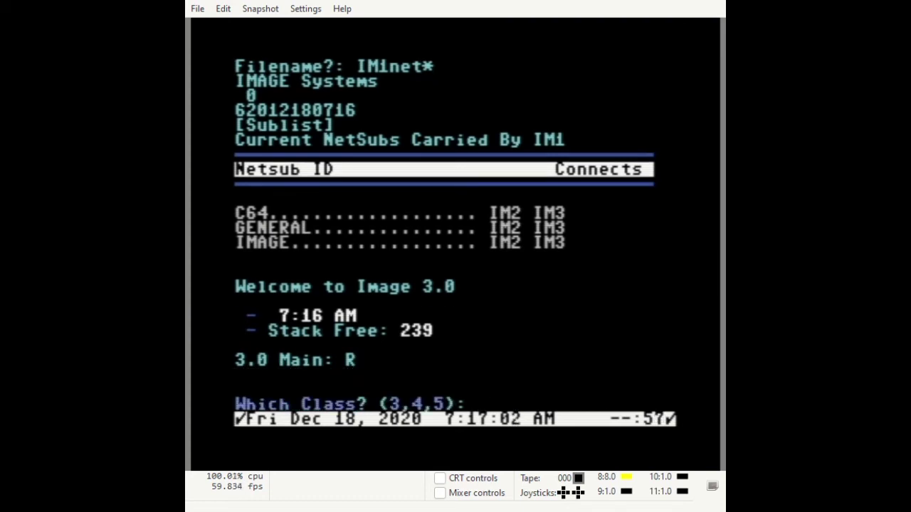
text(3)
key(Return)
text(i.)
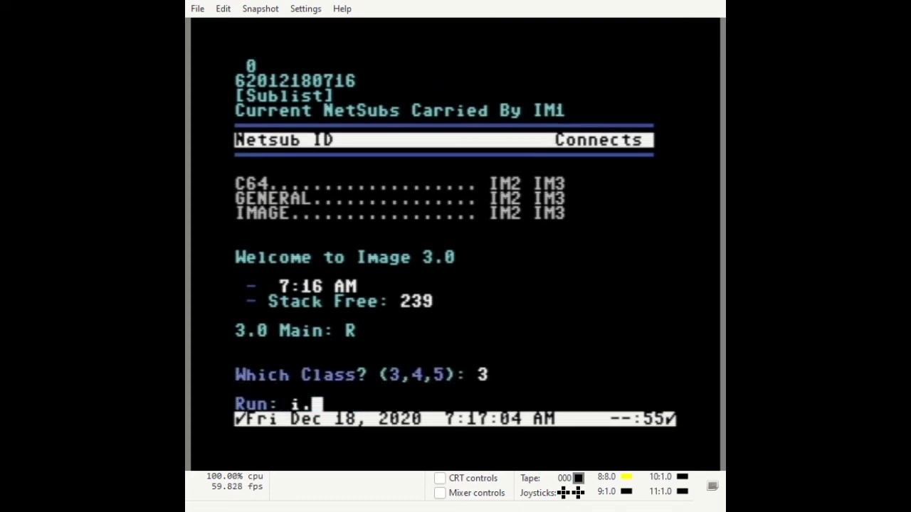
text(NM/utils)
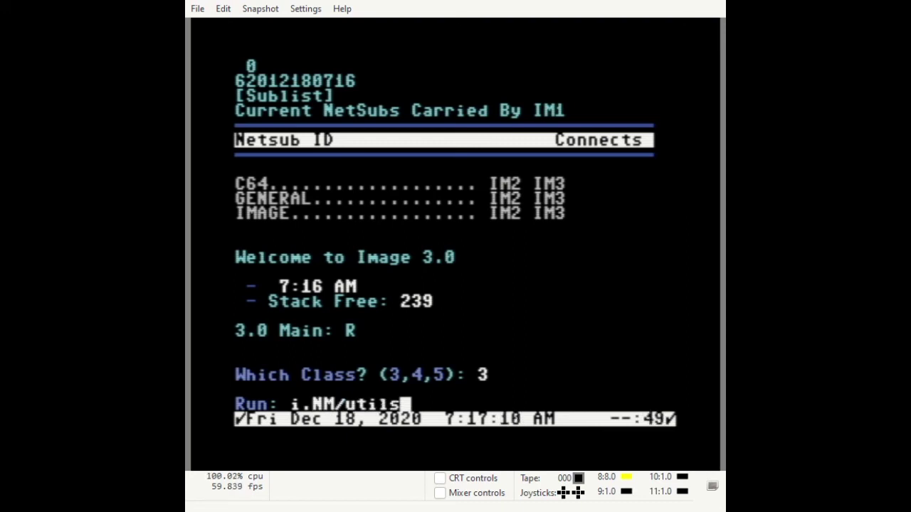
key(Return)
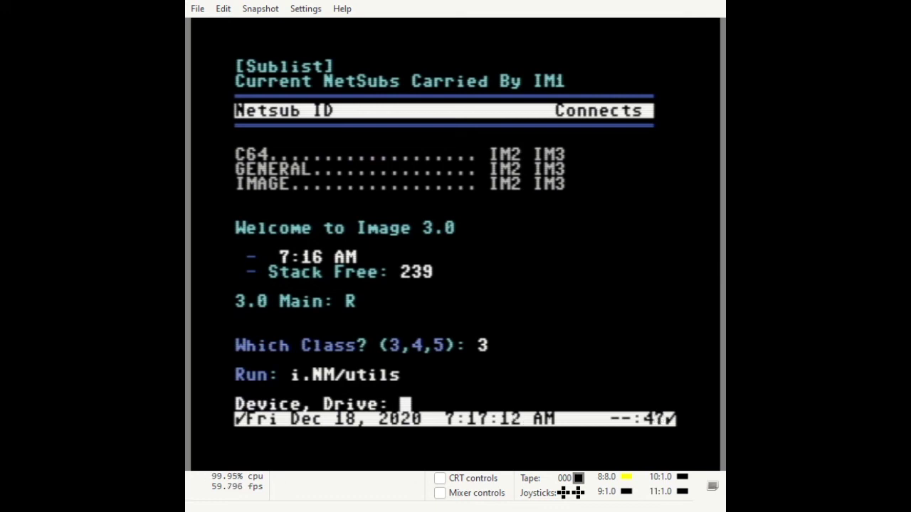
text(5)
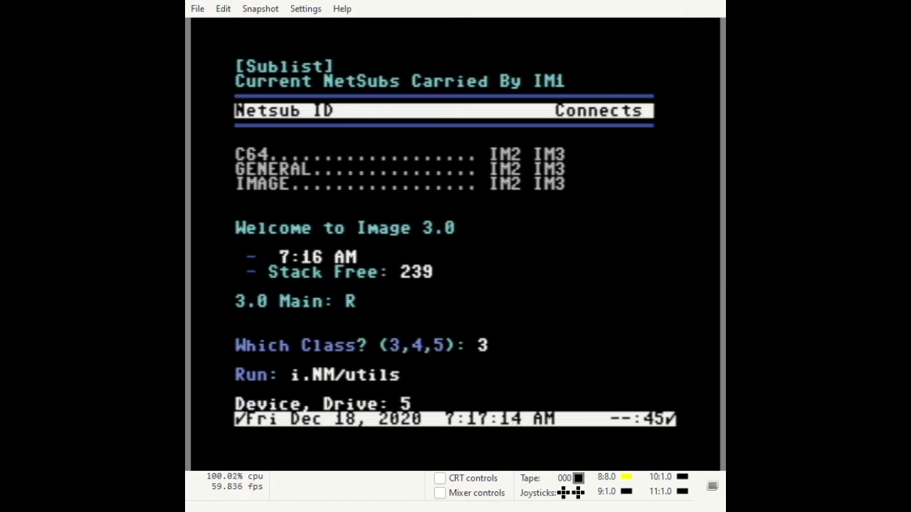
key(Return)
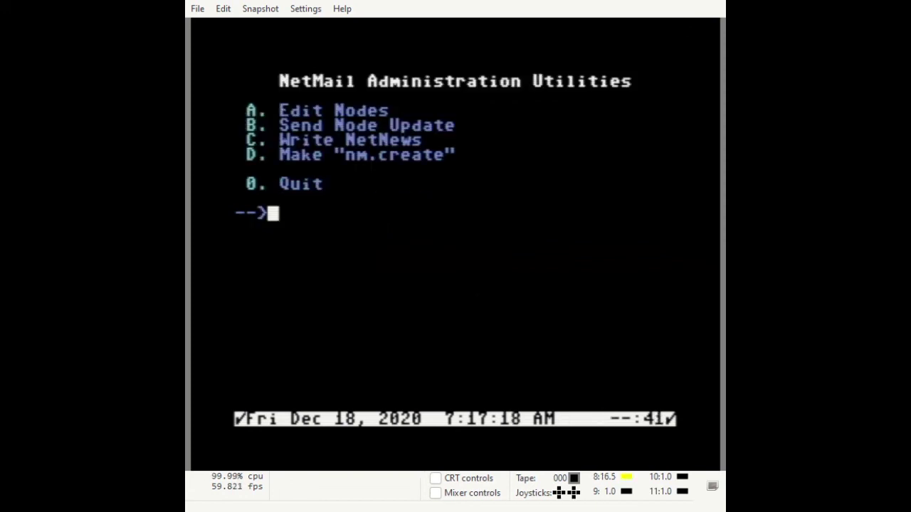
key(b)
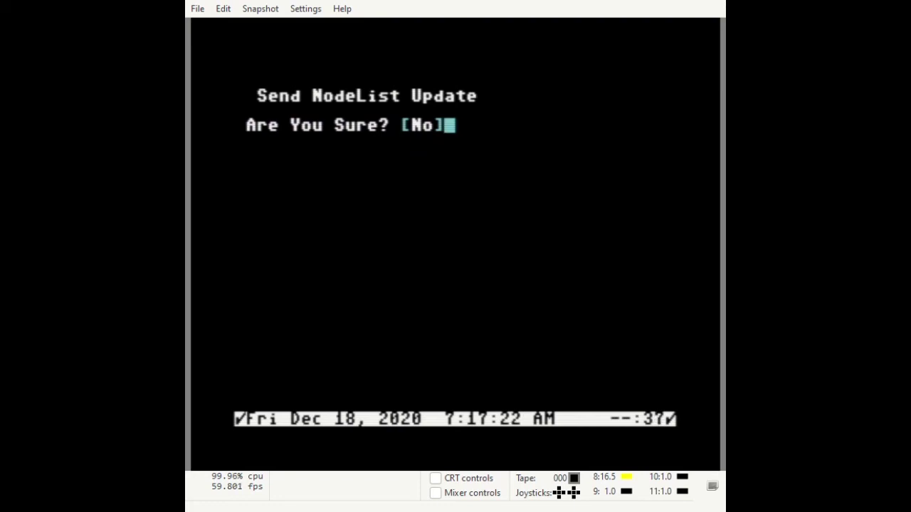
key(y)
key(y)
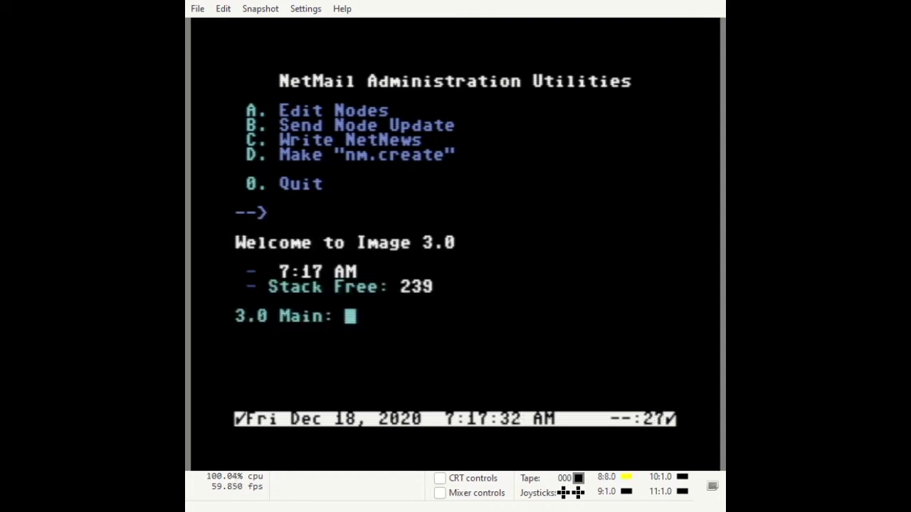
List the directory with DR2 and pattern * to check for nm.U.nodes
text(DR2)
key(Return)
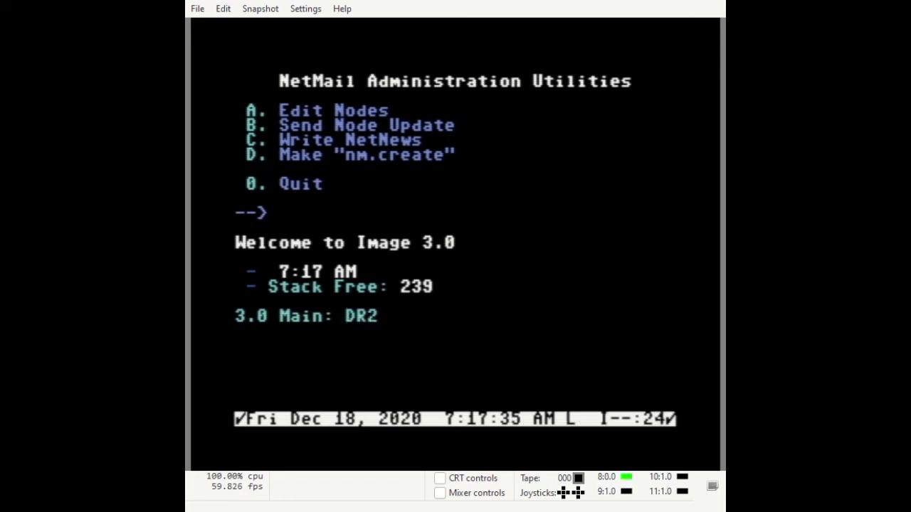
text(*)
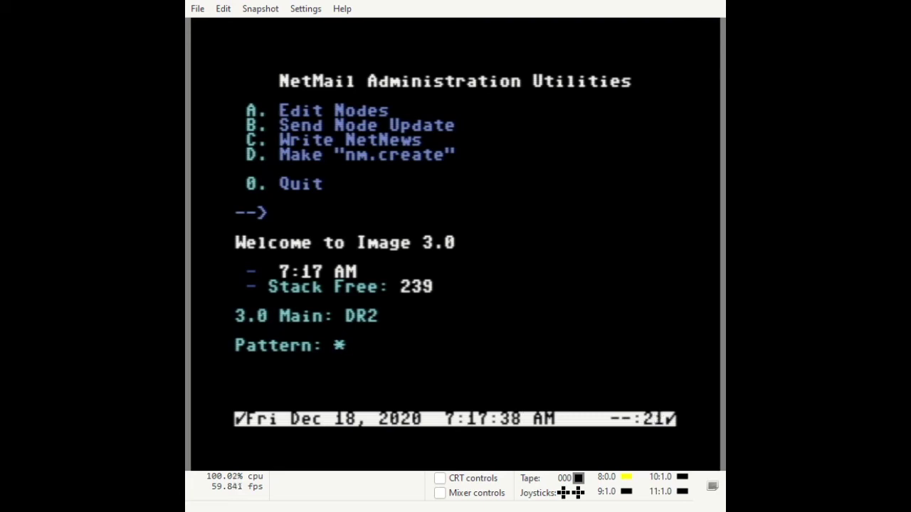
key(Return)
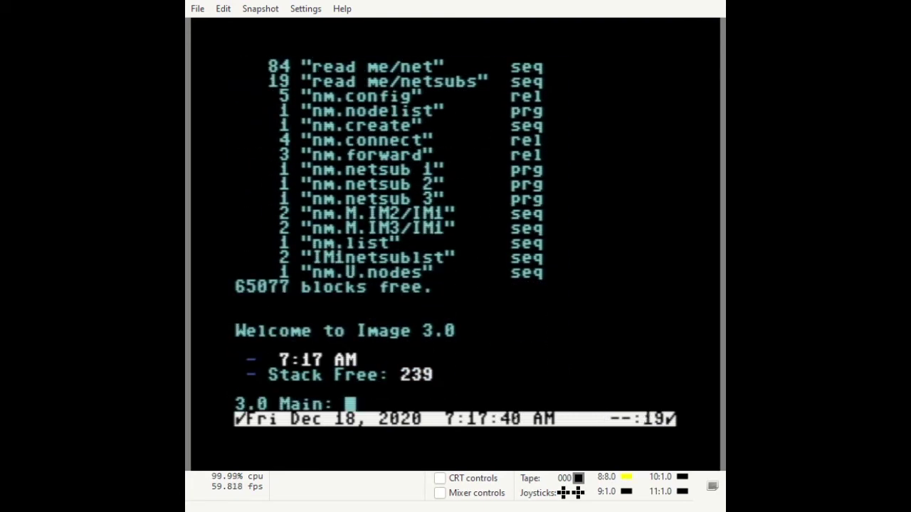